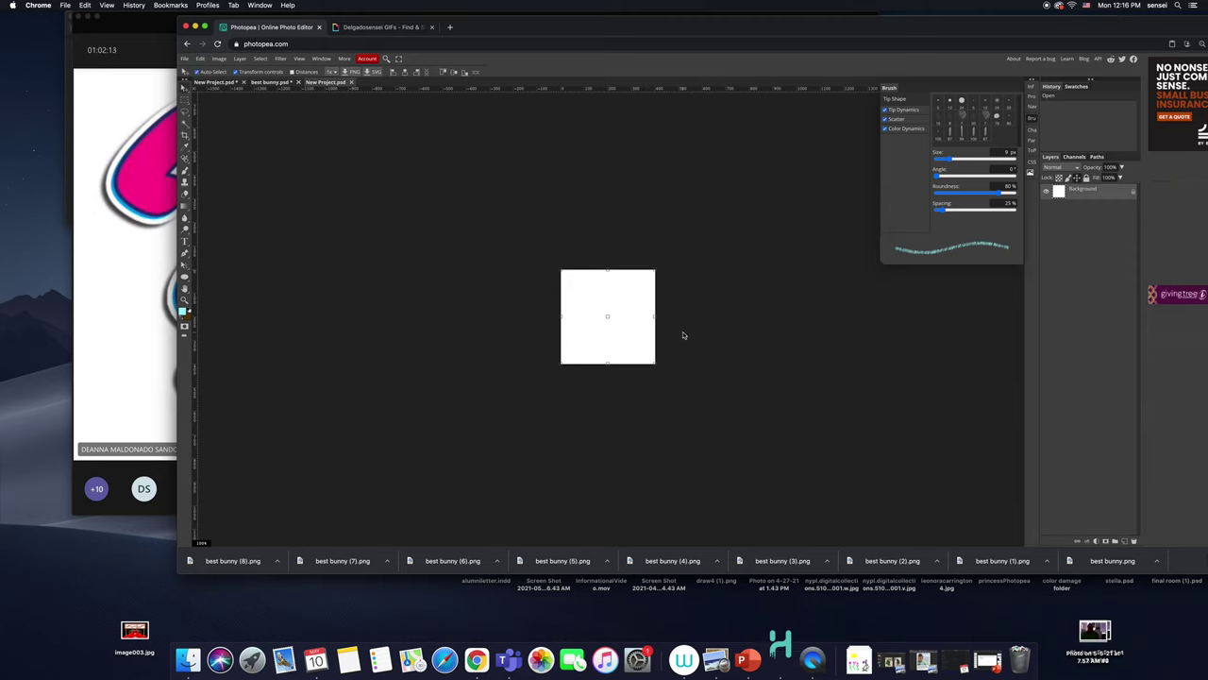
Activate the Custom Shape tool for drawing on the blank white canvas
{"action": "key", "text": "super+equal"}
{"action": "key", "text": "super+equal"}
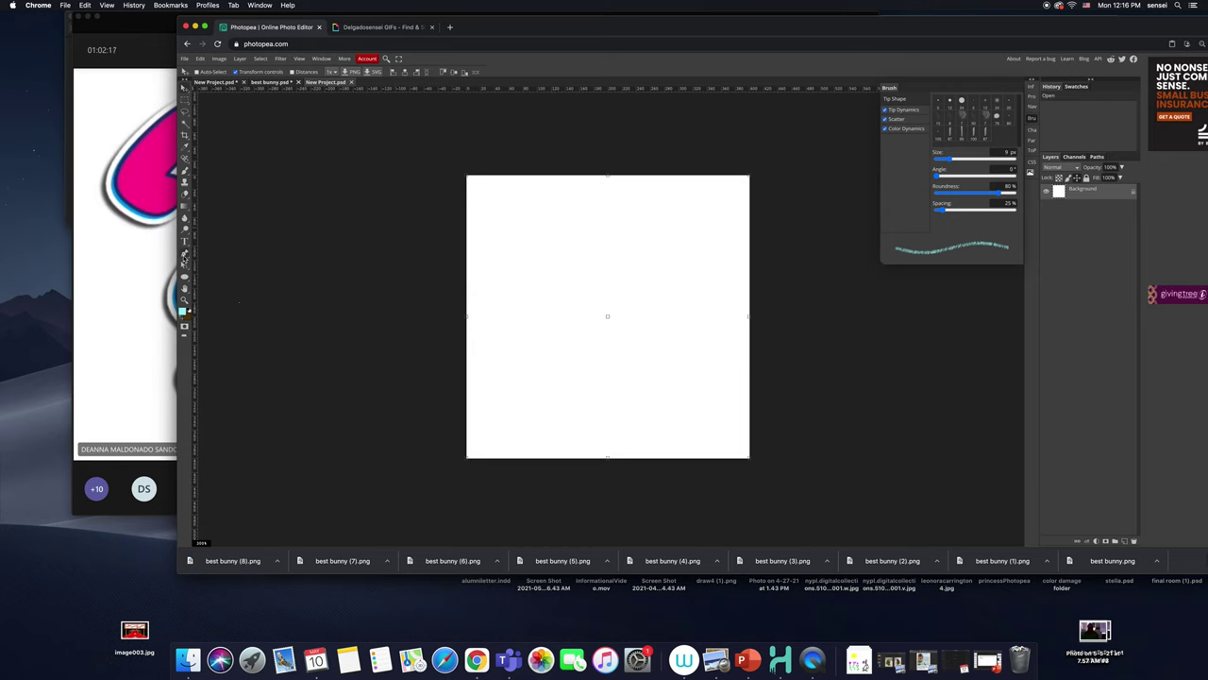
{"action": "right_click", "coordinate": [185, 283]}
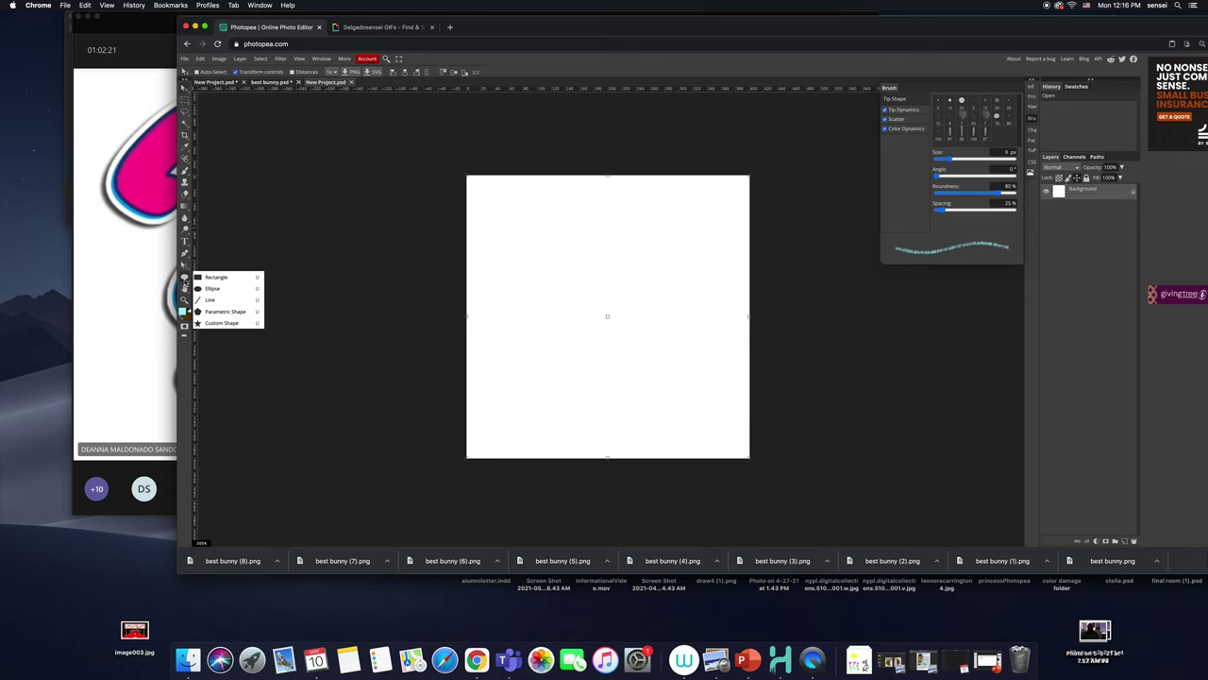
{"action": "left_click", "coordinate": [223, 323]}
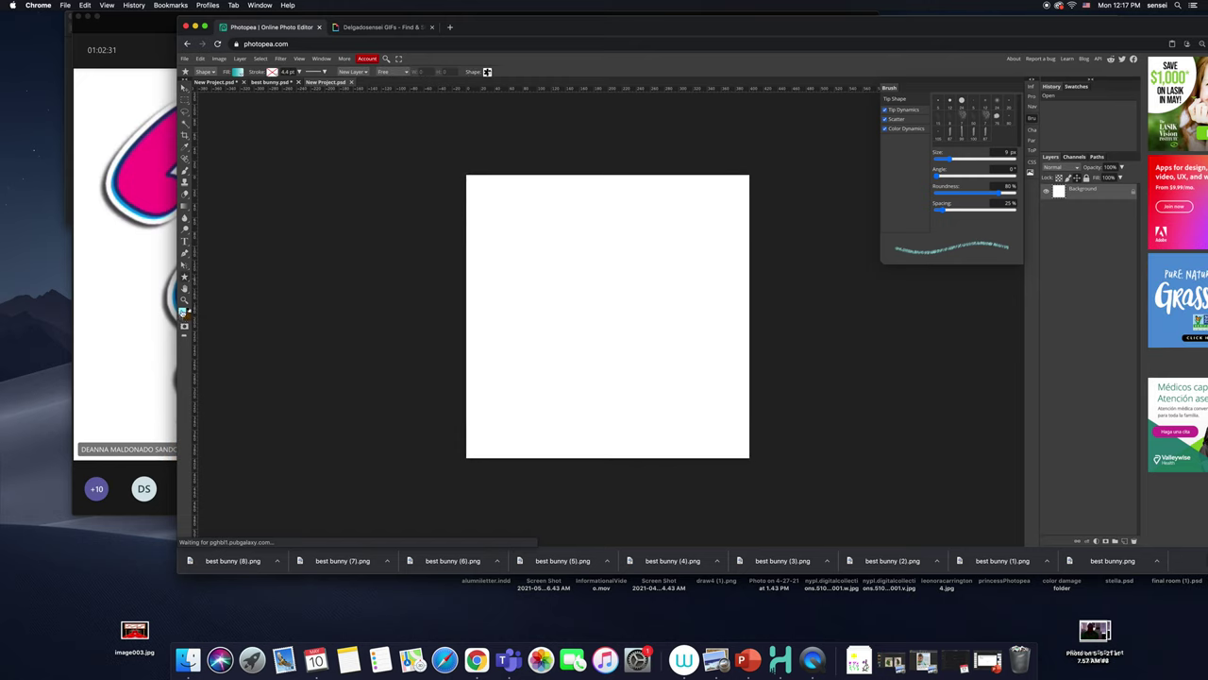
Set the foreground colour to a bright red with RGB values 237, 12, 50
{"action": "left_click", "coordinate": [182, 311]}
{"action": "left_click", "coordinate": [333, 133]}
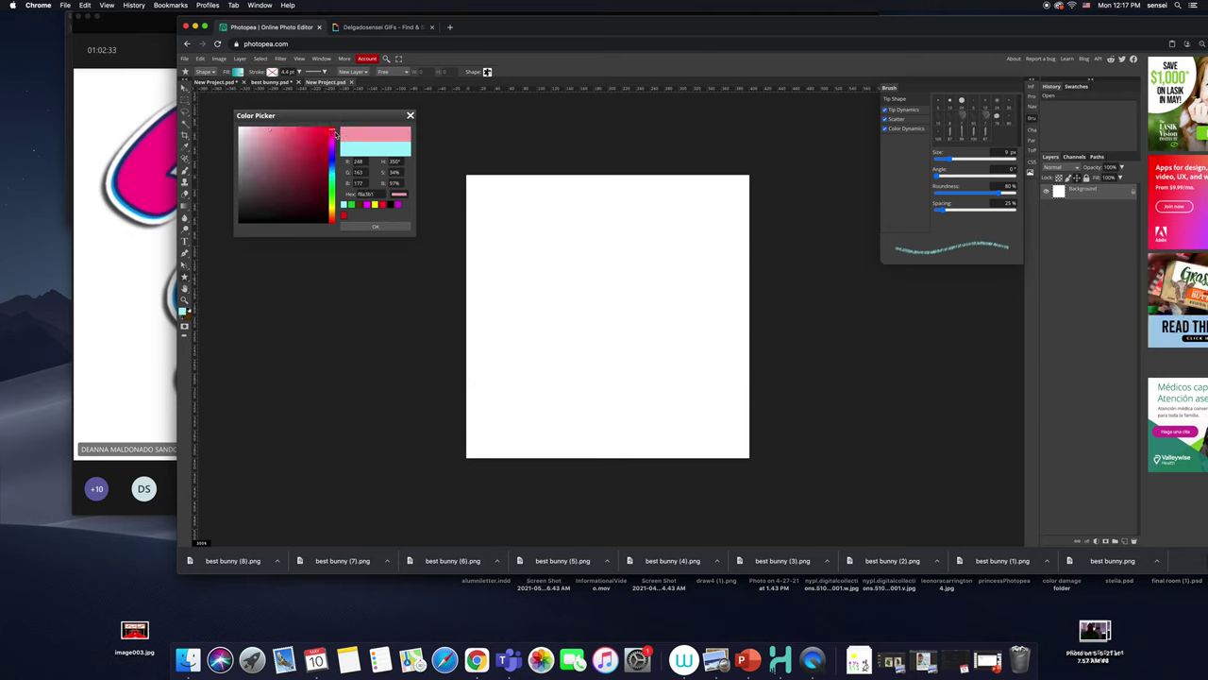
{"action": "left_click", "coordinate": [324, 135]}
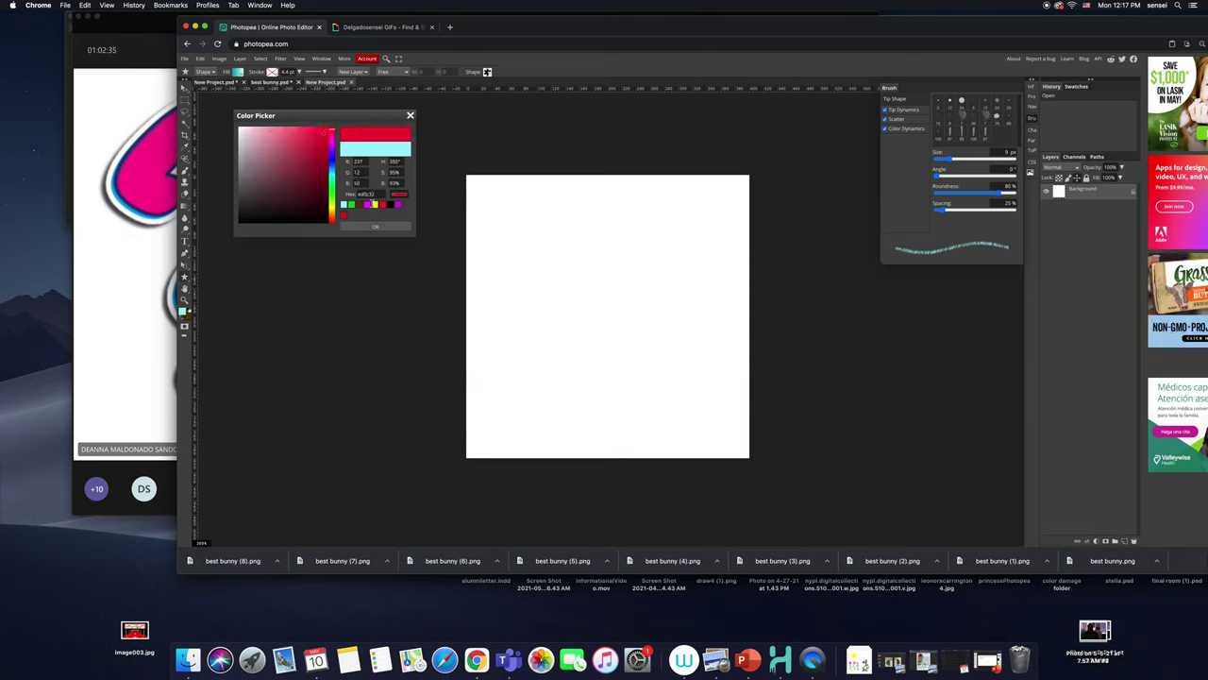
{"action": "left_click", "coordinate": [393, 226]}
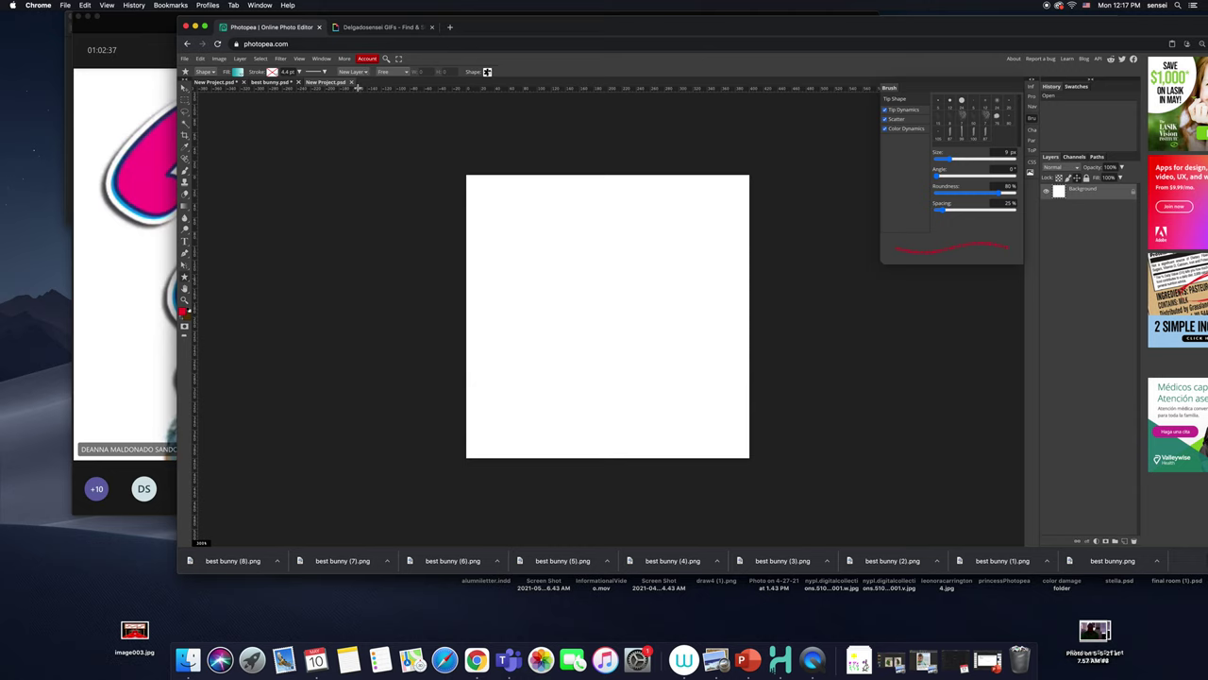
Change the shape fill from a gradient to a solid red colour
{"action": "left_click", "coordinate": [239, 73]}
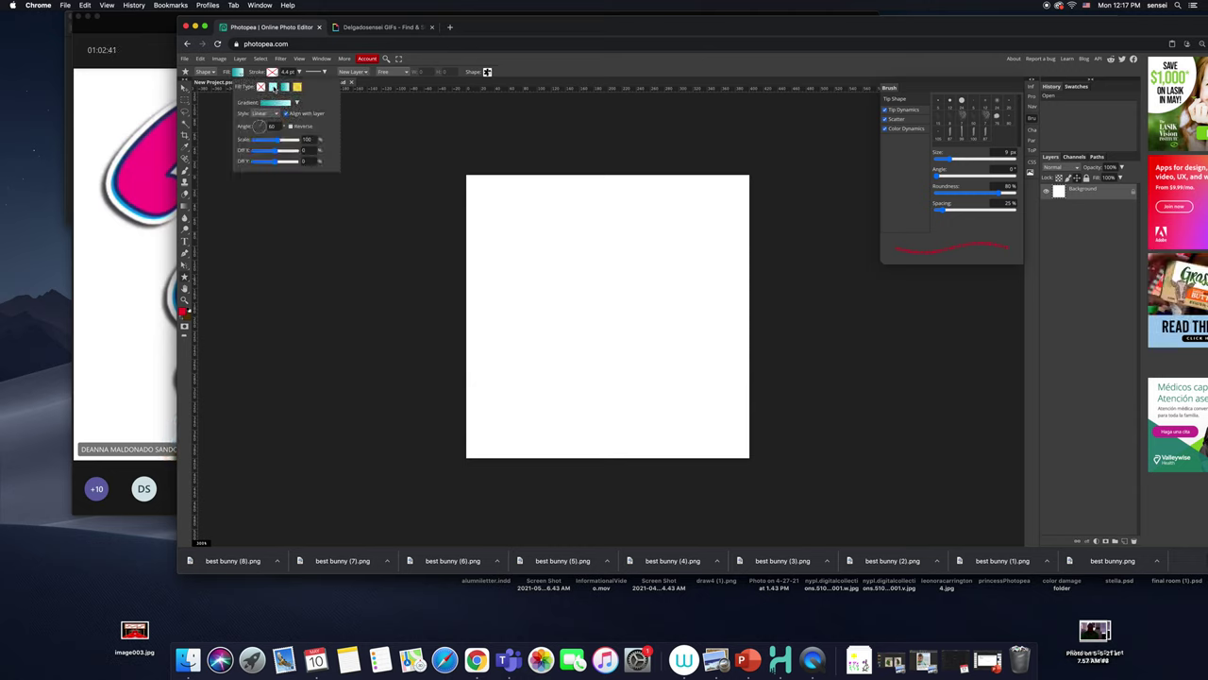
{"action": "left_click", "coordinate": [273, 87]}
{"action": "left_click", "coordinate": [248, 112]}
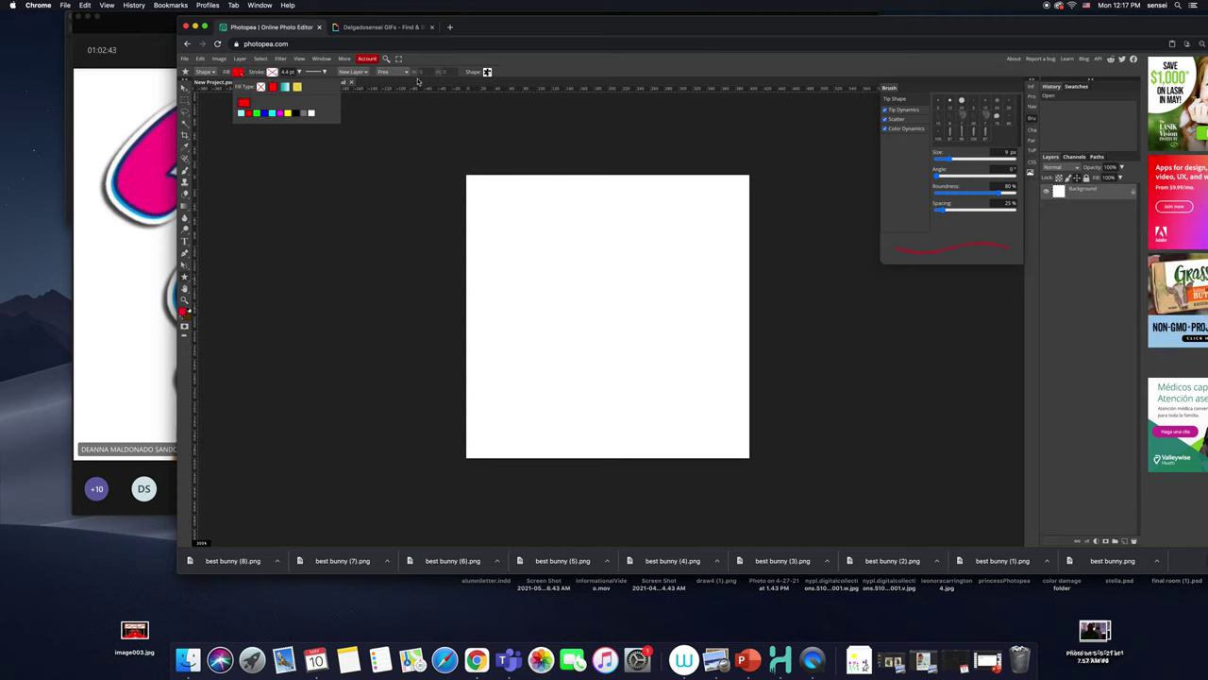
Look through the custom shape library for a heart
{"action": "left_click", "coordinate": [488, 72]}
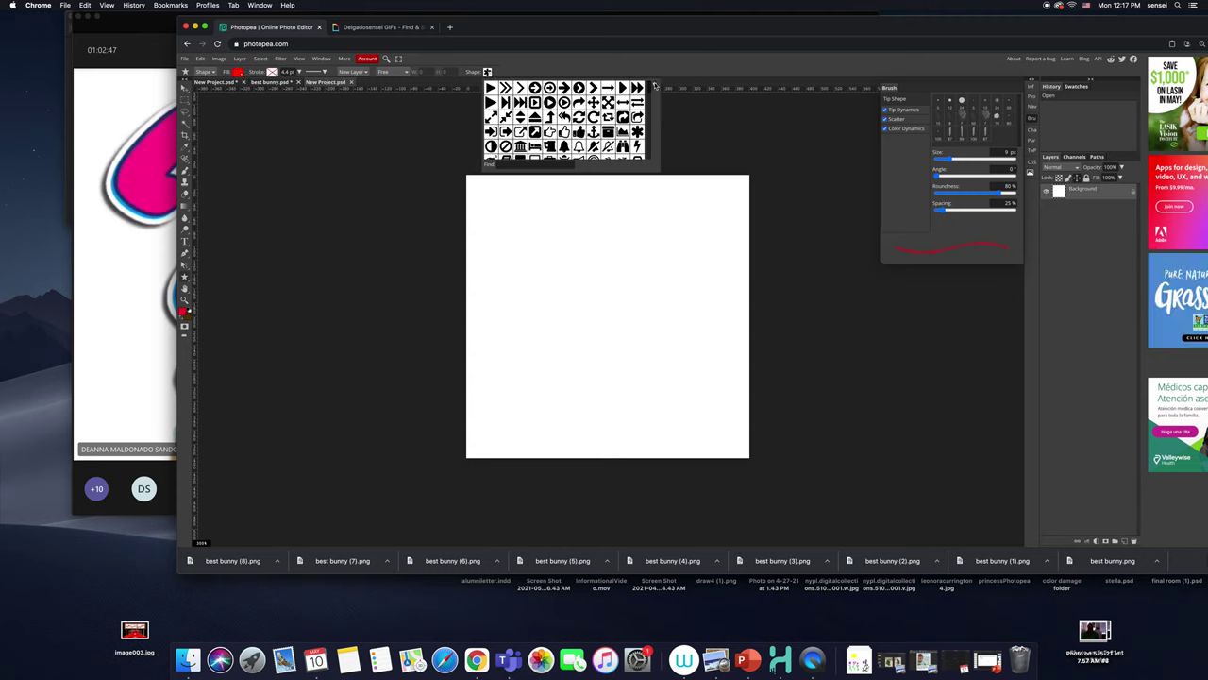
{"action": "left_click", "coordinate": [654, 85]}
{"action": "scroll", "coordinate": [614, 137], "scroll_direction": "down", "scroll_amount": 3}
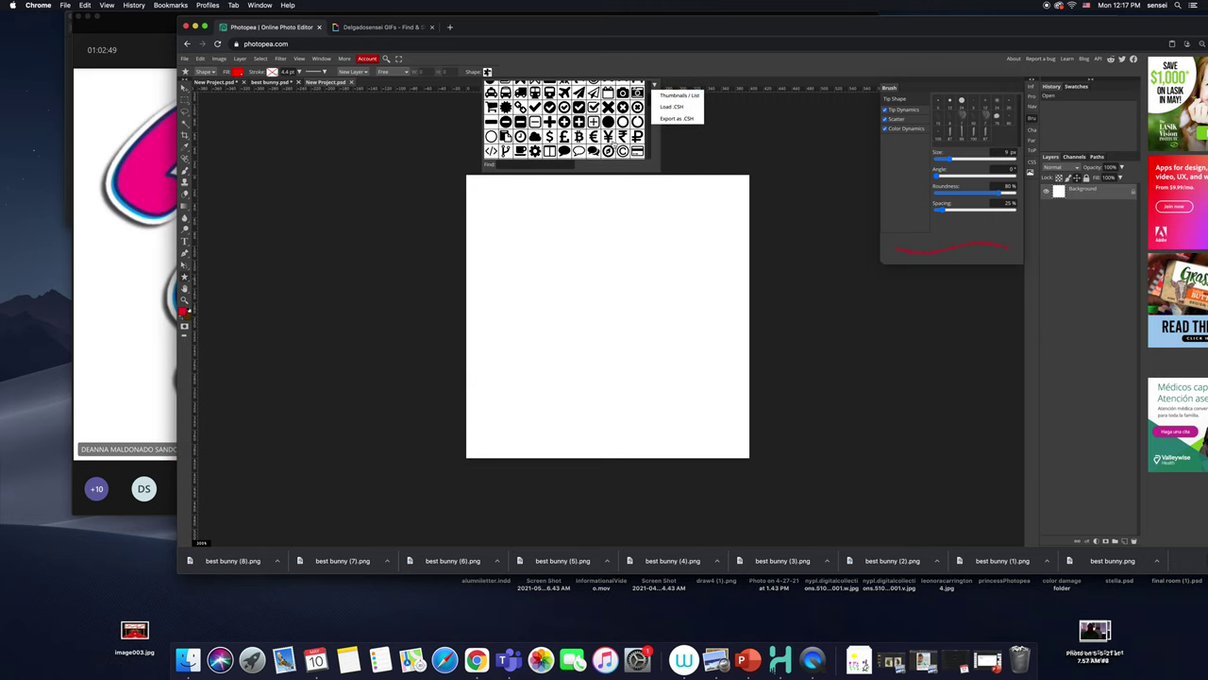
{"action": "scroll", "coordinate": [614, 148], "scroll_direction": "down", "scroll_amount": 4}
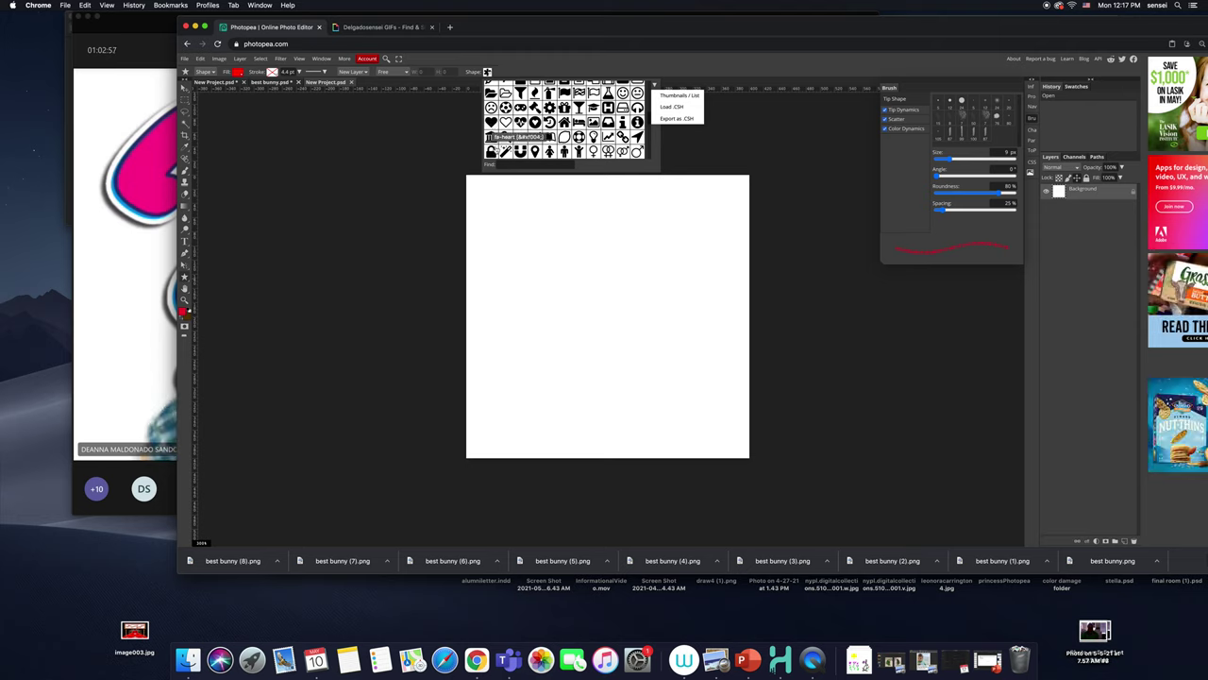
Switch to Microsoft Teams and share the screen in the General meeting
{"action": "left_click", "coordinate": [151, 378]}
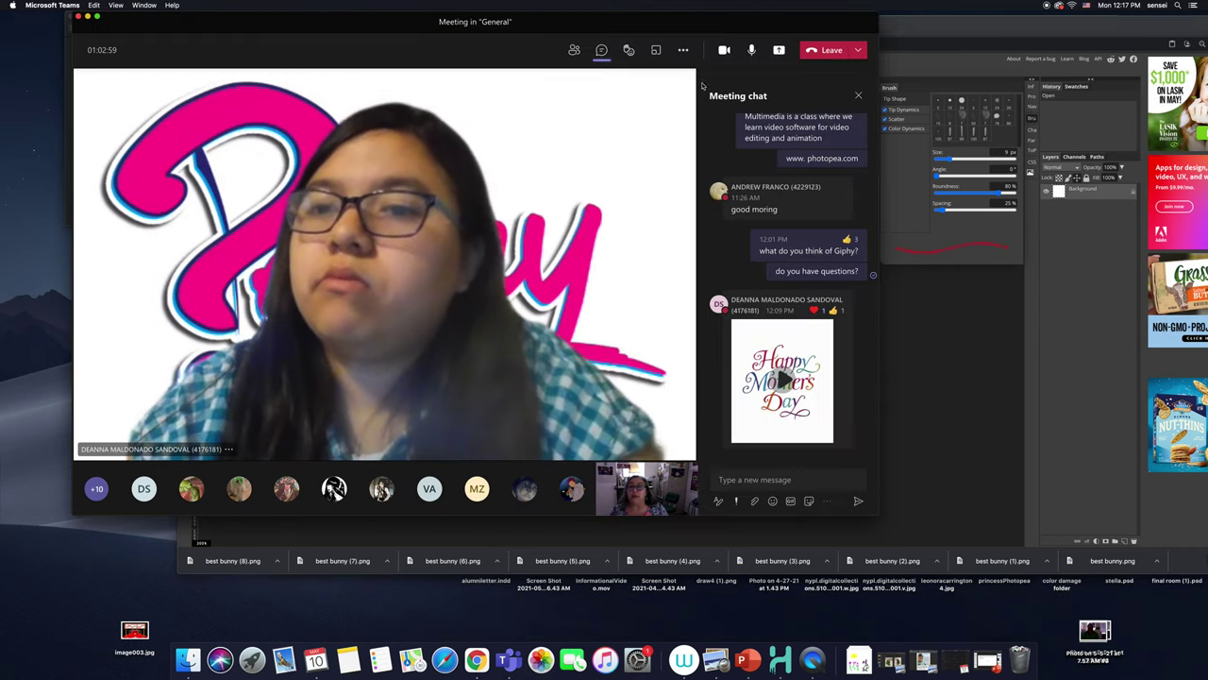
{"action": "left_click", "coordinate": [779, 49]}
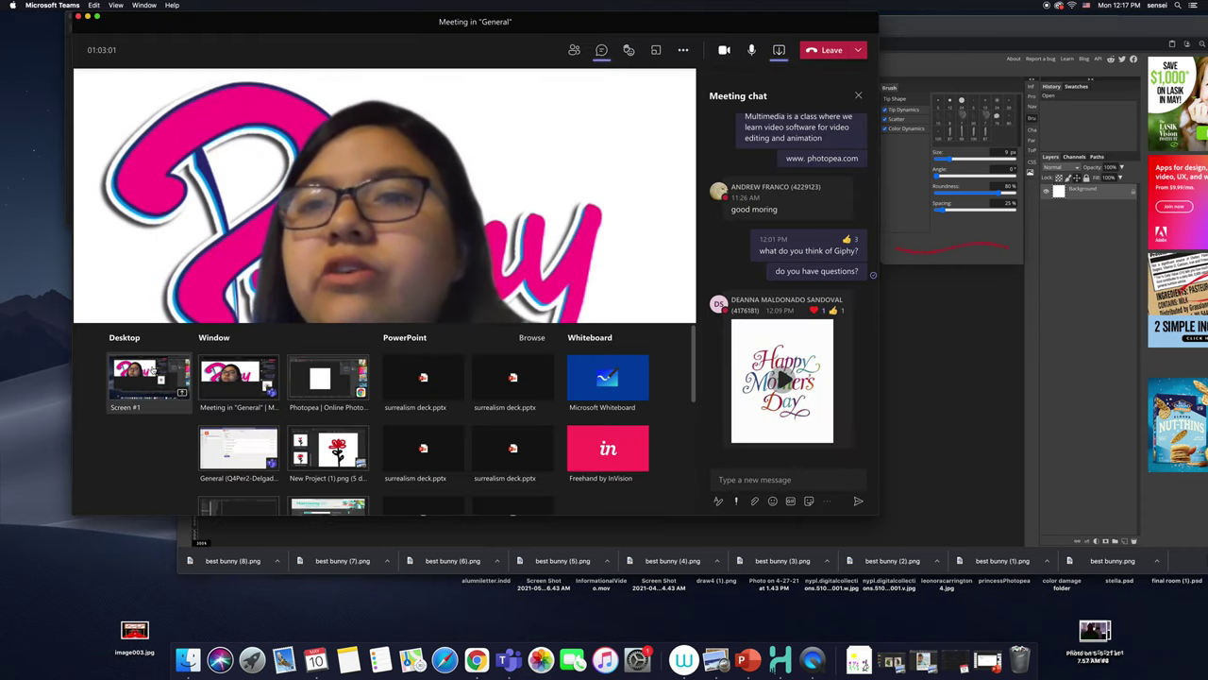
{"action": "left_click", "coordinate": [290, 398]}
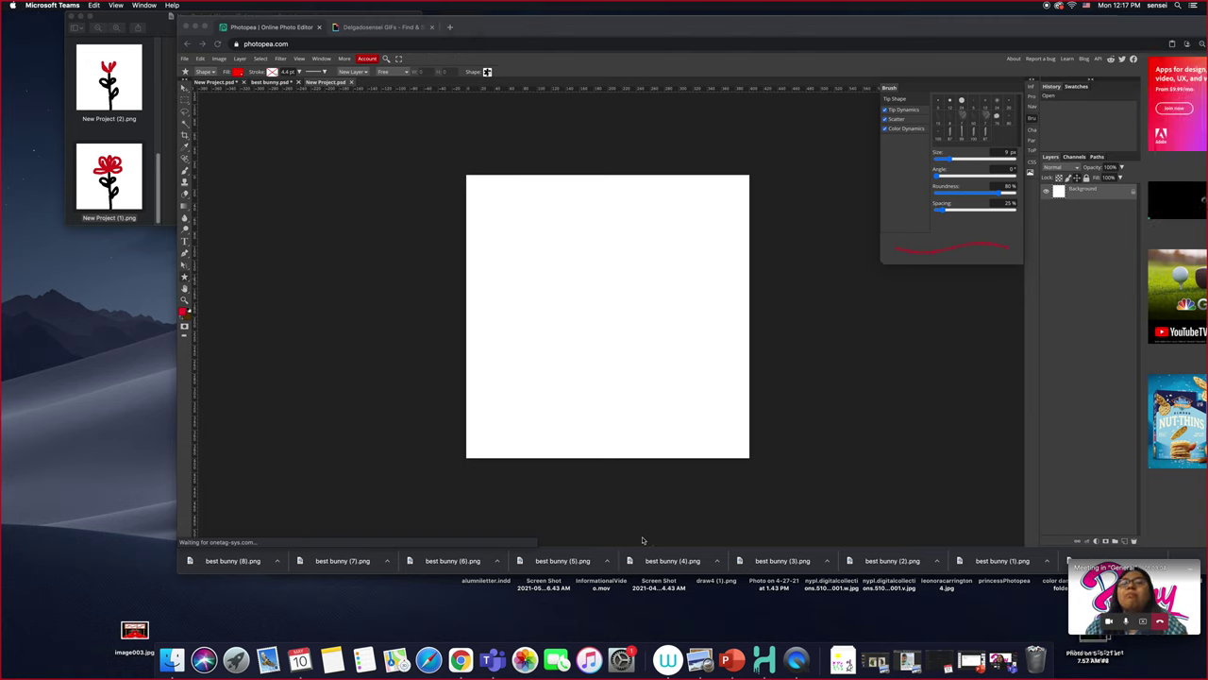
Return to Photopea and choose the solid heart from the shape library for the Custom Shape tool
{"action": "left_click", "coordinate": [184, 278]}
{"action": "right_click", "coordinate": [184, 278]}
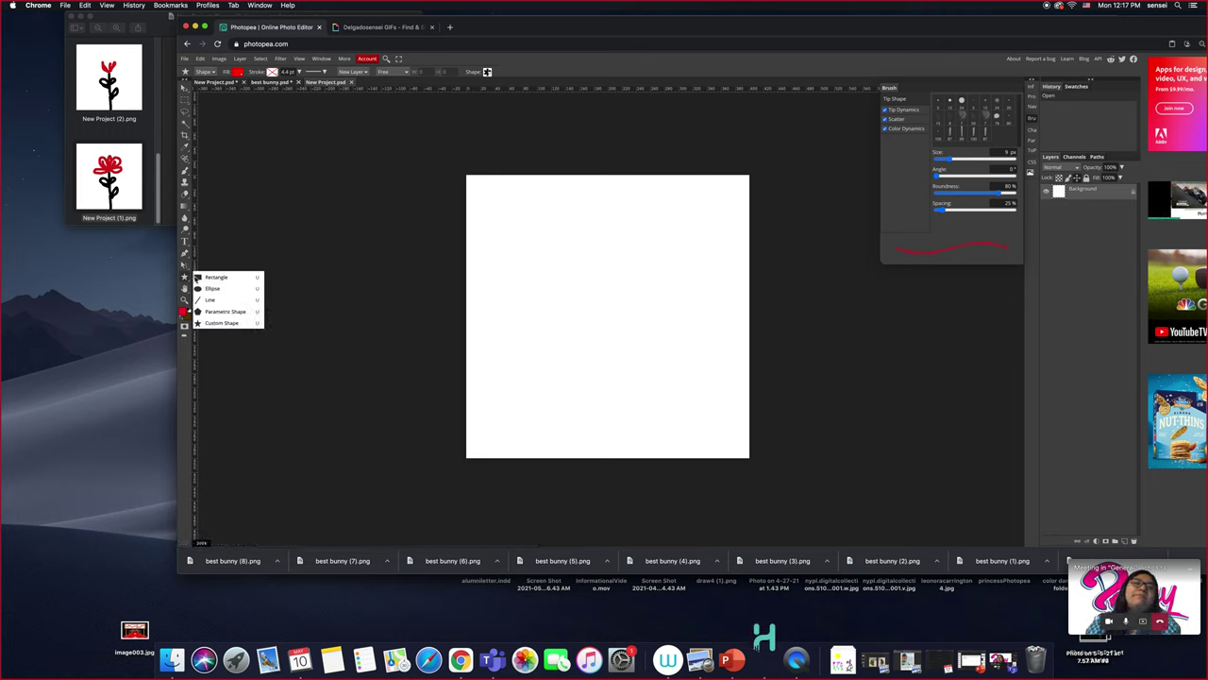
{"action": "left_click", "coordinate": [227, 323]}
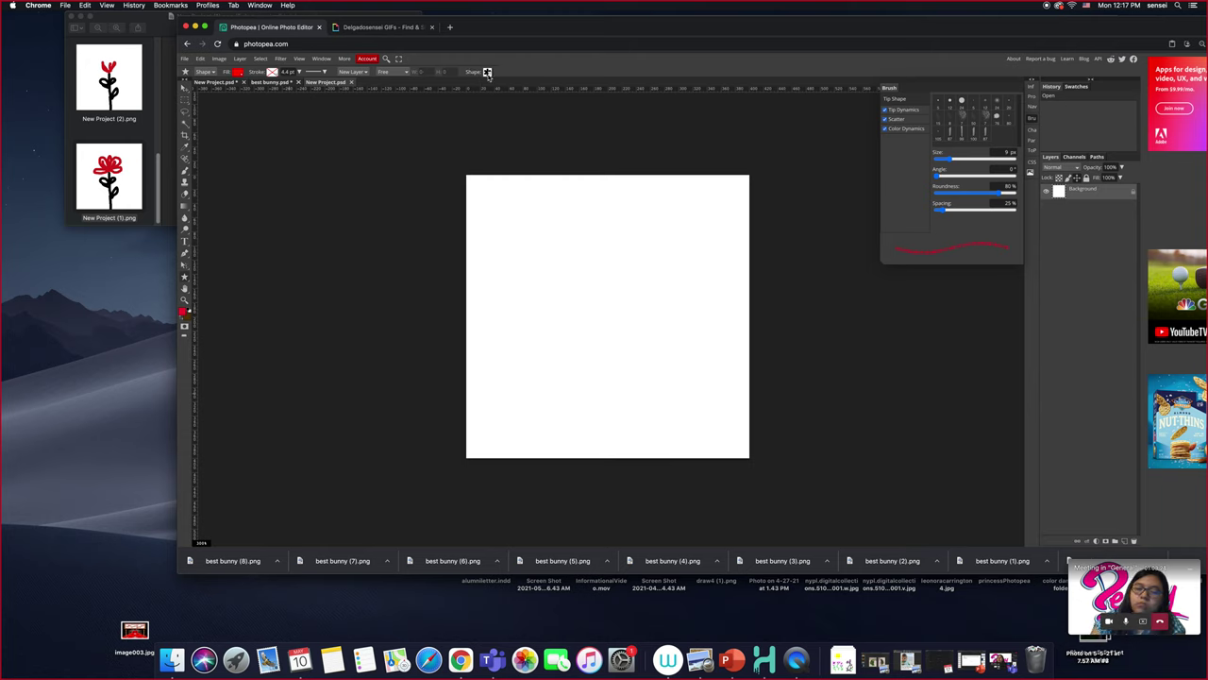
{"action": "left_click", "coordinate": [487, 72]}
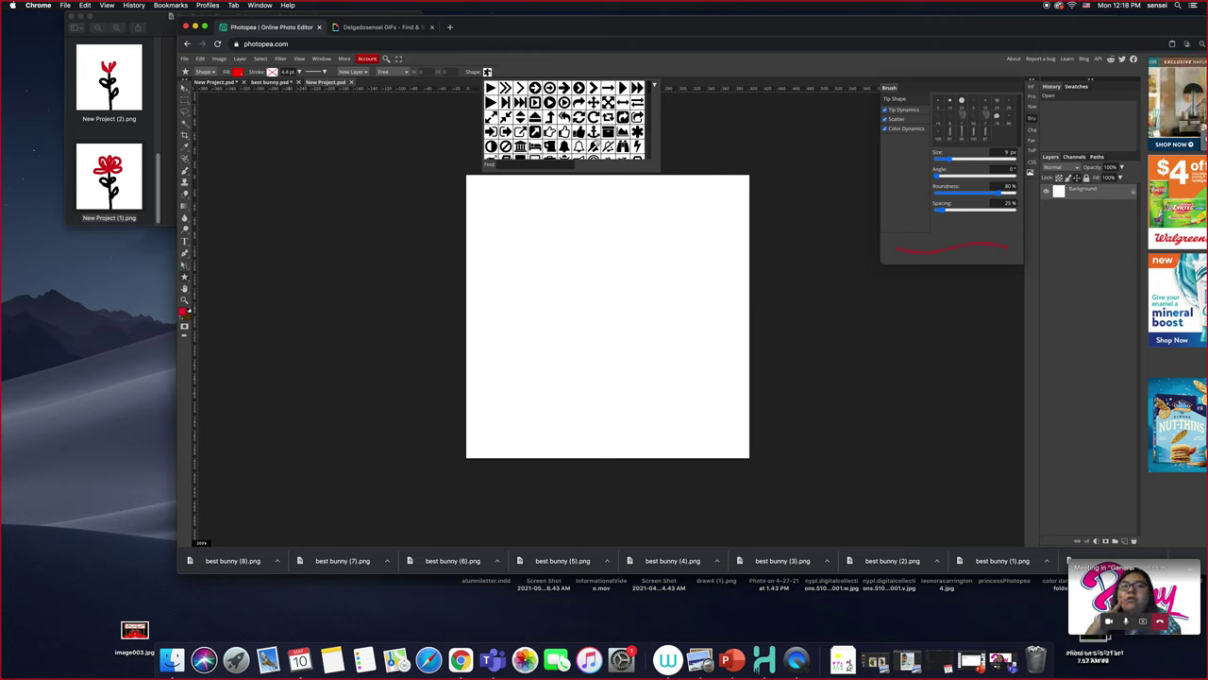
{"action": "left_click", "coordinate": [562, 164]}
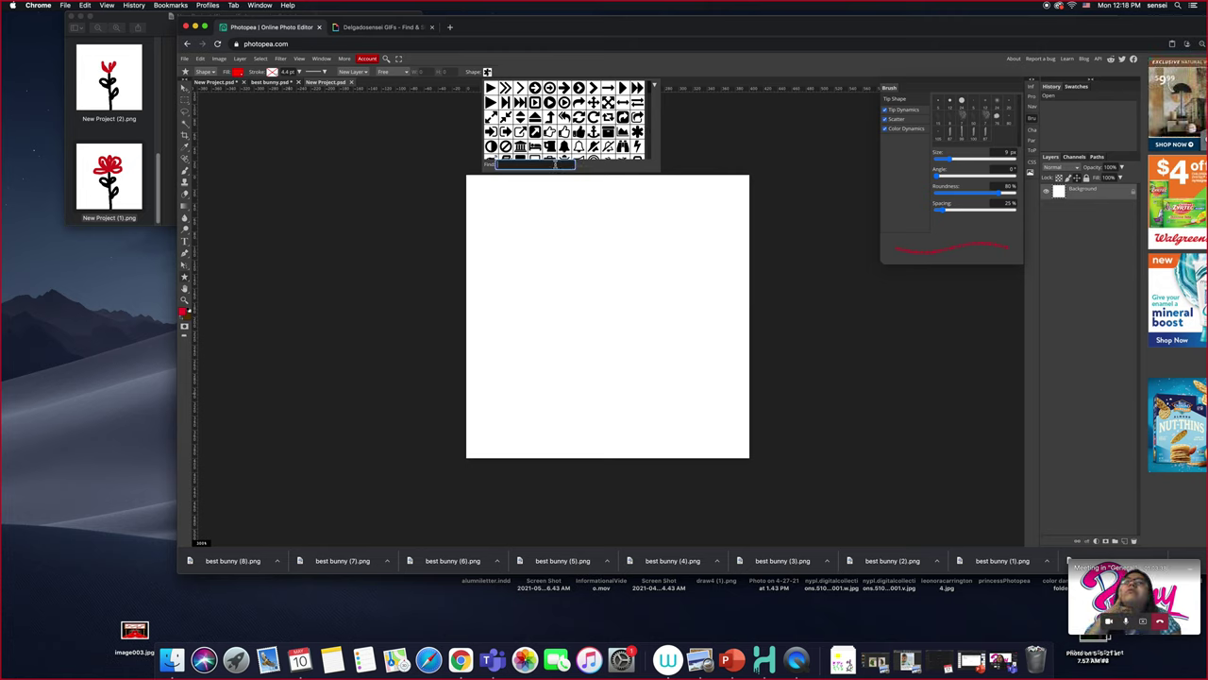
{"action": "scroll", "coordinate": [653, 126], "scroll_direction": "down", "scroll_amount": 5}
{"action": "scroll", "coordinate": [654, 127], "scroll_direction": "down", "scroll_amount": 10}
{"action": "scroll", "coordinate": [649, 153], "scroll_direction": "down", "scroll_amount": 2}
{"action": "scroll", "coordinate": [646, 161], "scroll_direction": "up", "scroll_amount": 10}
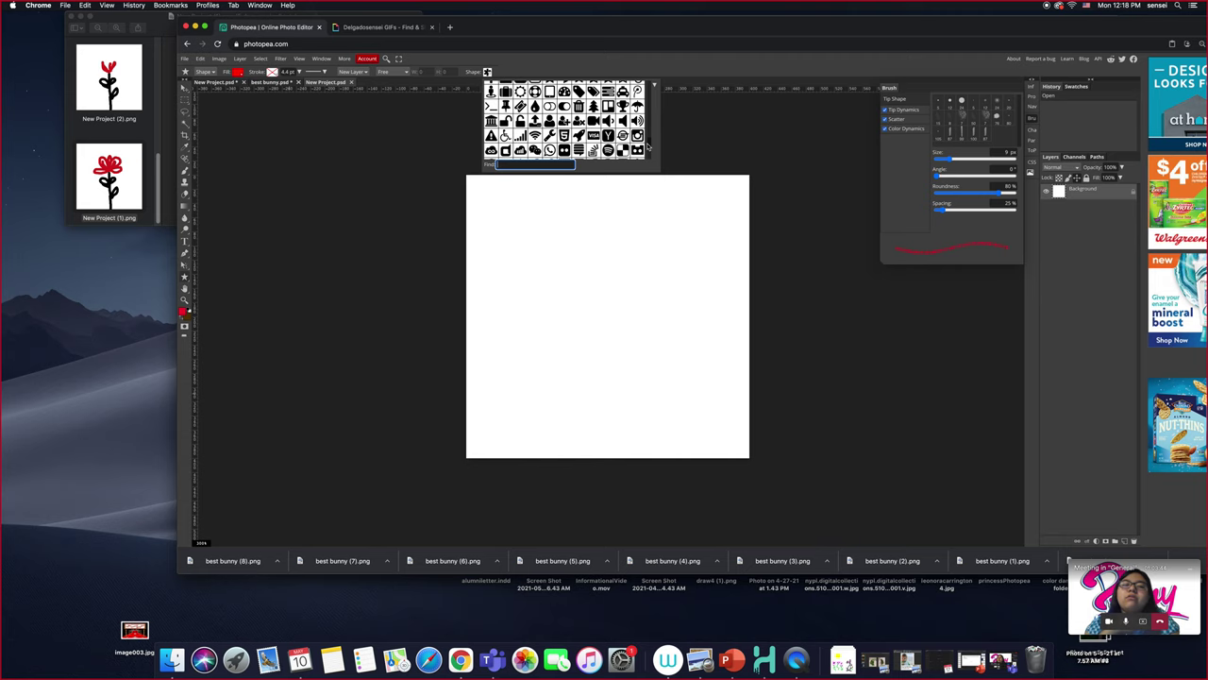
{"action": "scroll", "coordinate": [648, 141], "scroll_direction": "up", "scroll_amount": 5}
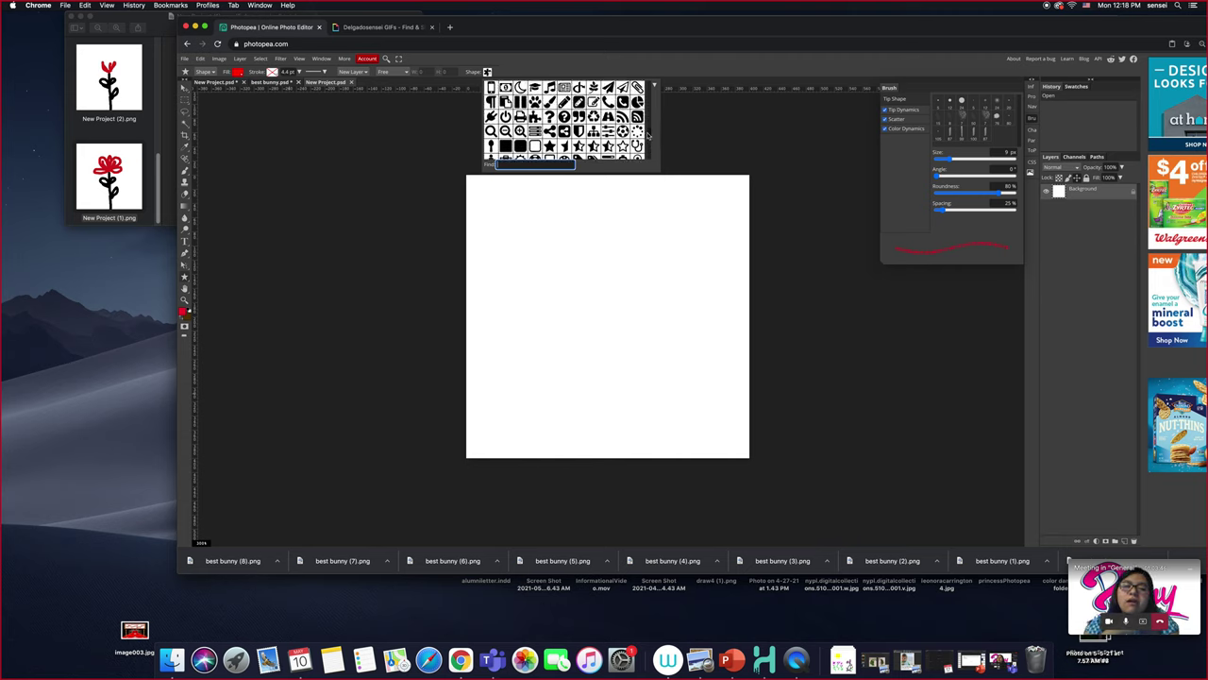
{"action": "scroll", "coordinate": [648, 134], "scroll_direction": "up", "scroll_amount": 1}
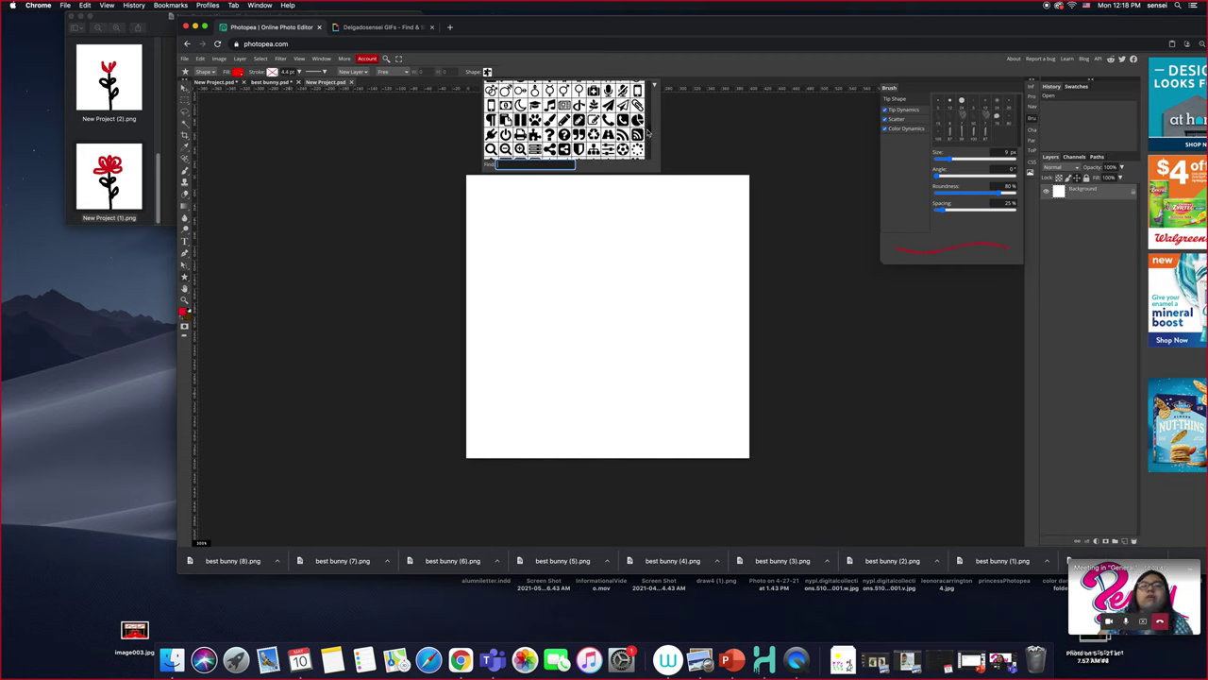
{"action": "scroll", "coordinate": [648, 133], "scroll_direction": "up", "scroll_amount": 1}
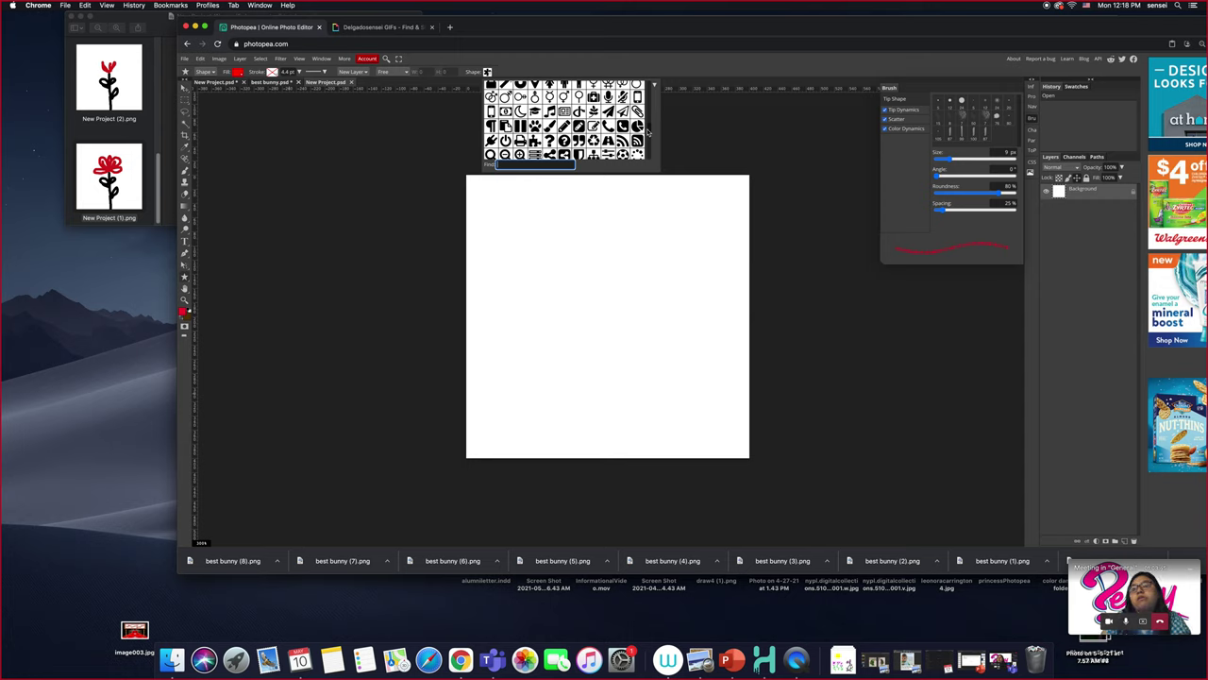
{"action": "scroll", "coordinate": [647, 131], "scroll_direction": "up", "scroll_amount": 2}
{"action": "scroll", "coordinate": [648, 129], "scroll_direction": "up", "scroll_amount": 2}
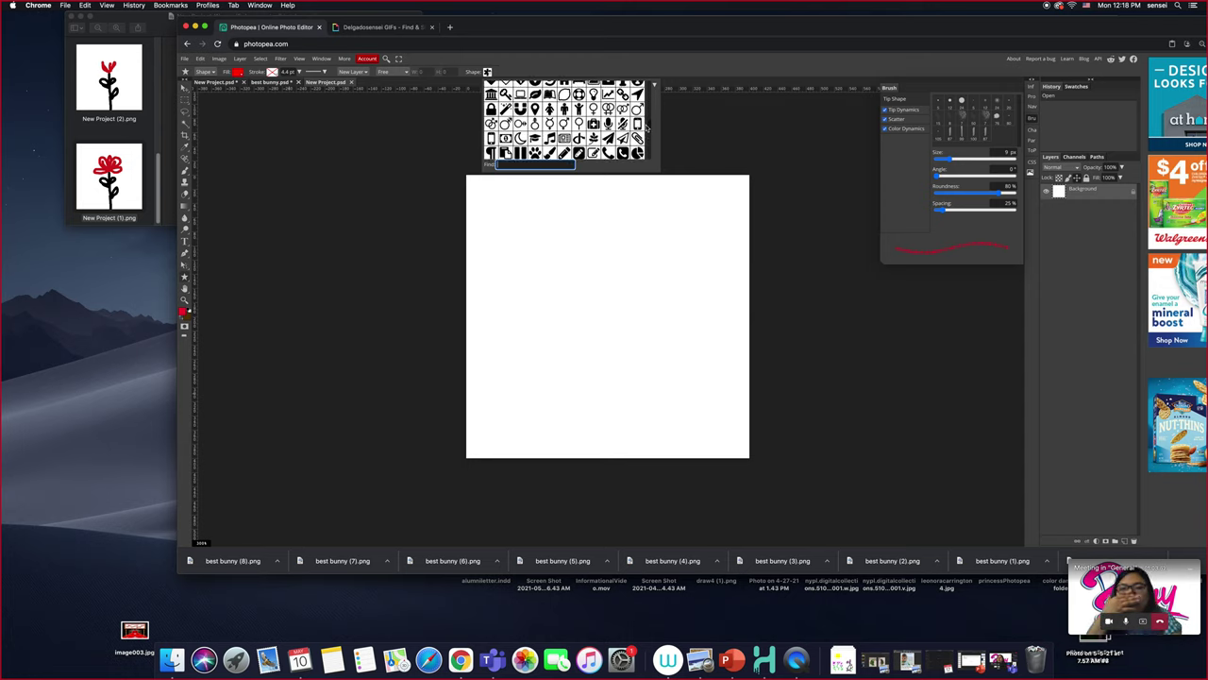
{"action": "scroll", "coordinate": [648, 126], "scroll_direction": "up", "scroll_amount": 2}
{"action": "scroll", "coordinate": [646, 123], "scroll_direction": "up", "scroll_amount": 2}
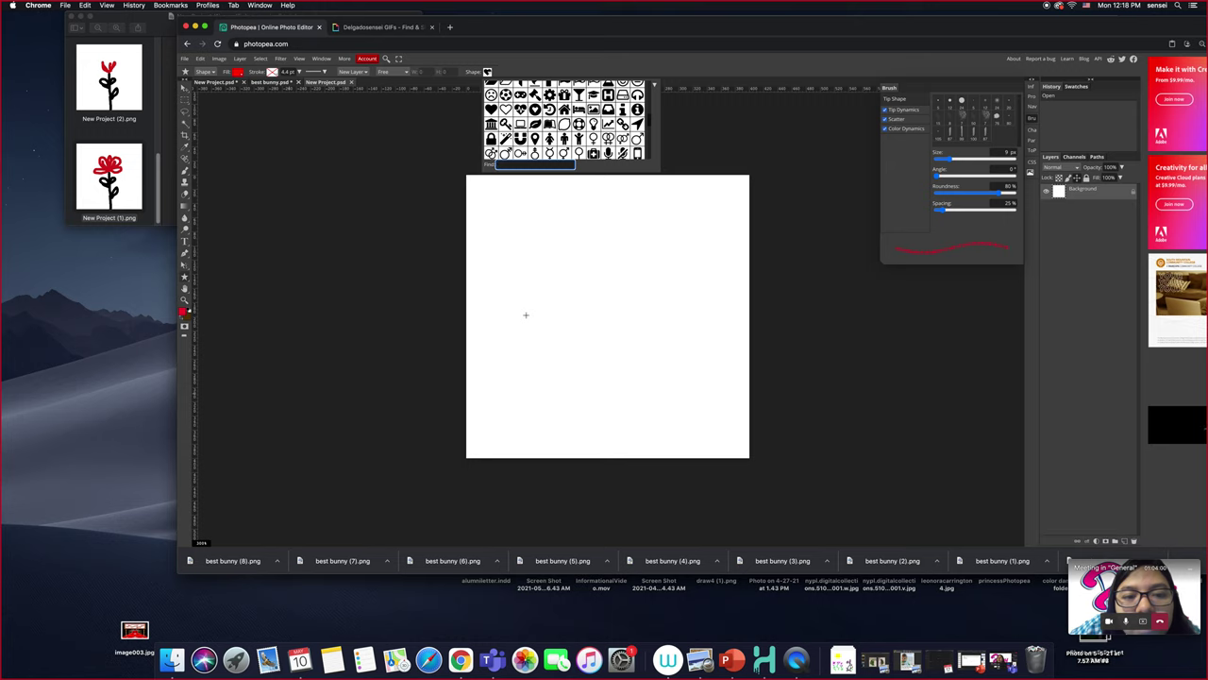
Draw three small red hearts of different sizes, spread around the middle of the canvas
{"action": "left_click_drag", "start_coordinate": [530, 307], "coordinate": [553, 330]}
{"action": "left_click_drag", "start_coordinate": [597, 277], "coordinate": [608, 288]}
{"action": "left_click_drag", "start_coordinate": [640, 329], "coordinate": [650, 337]}
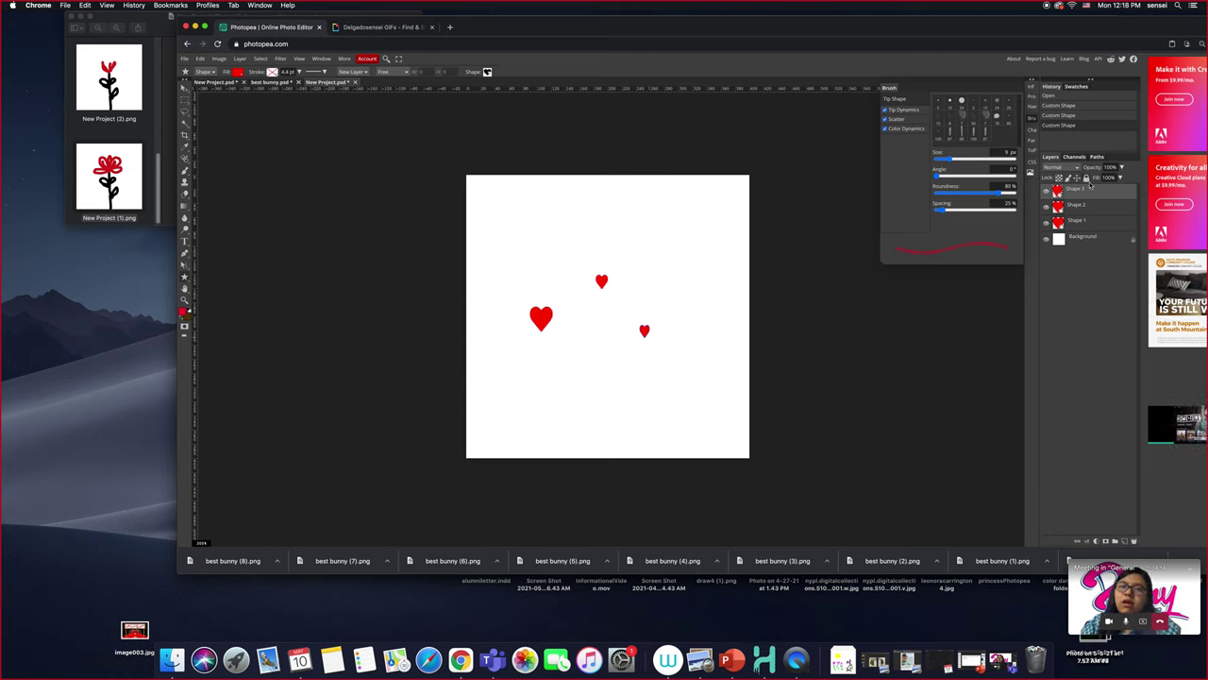
Merge the three heart layers Shape 1, Shape 2 and Shape 3 into one layer
{"action": "left_click", "coordinate": [1102, 225]}
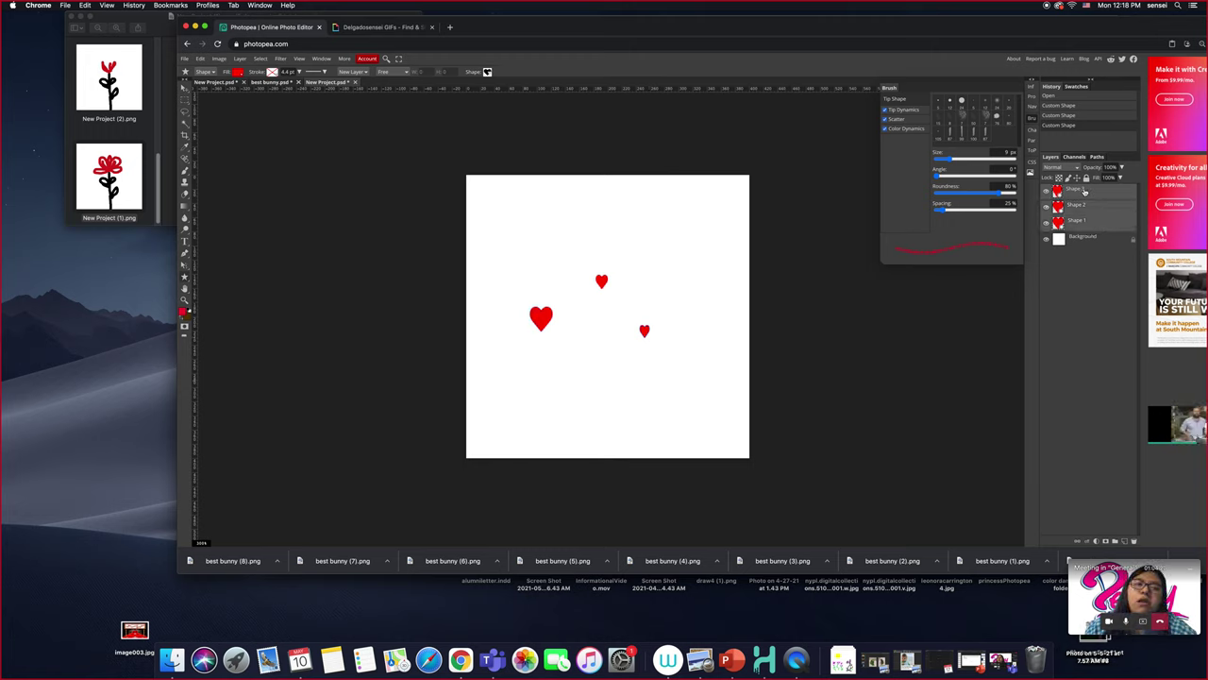
{"action": "left_click", "coordinate": [1087, 204]}
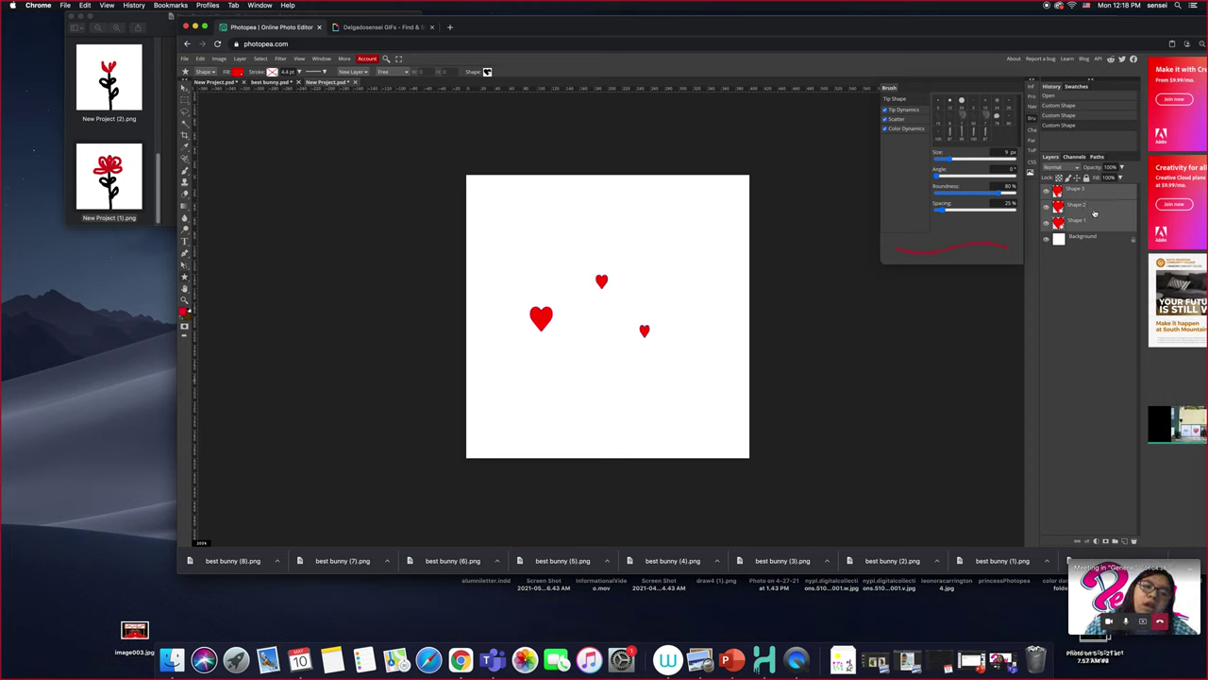
{"action": "right_click", "coordinate": [1096, 213]}
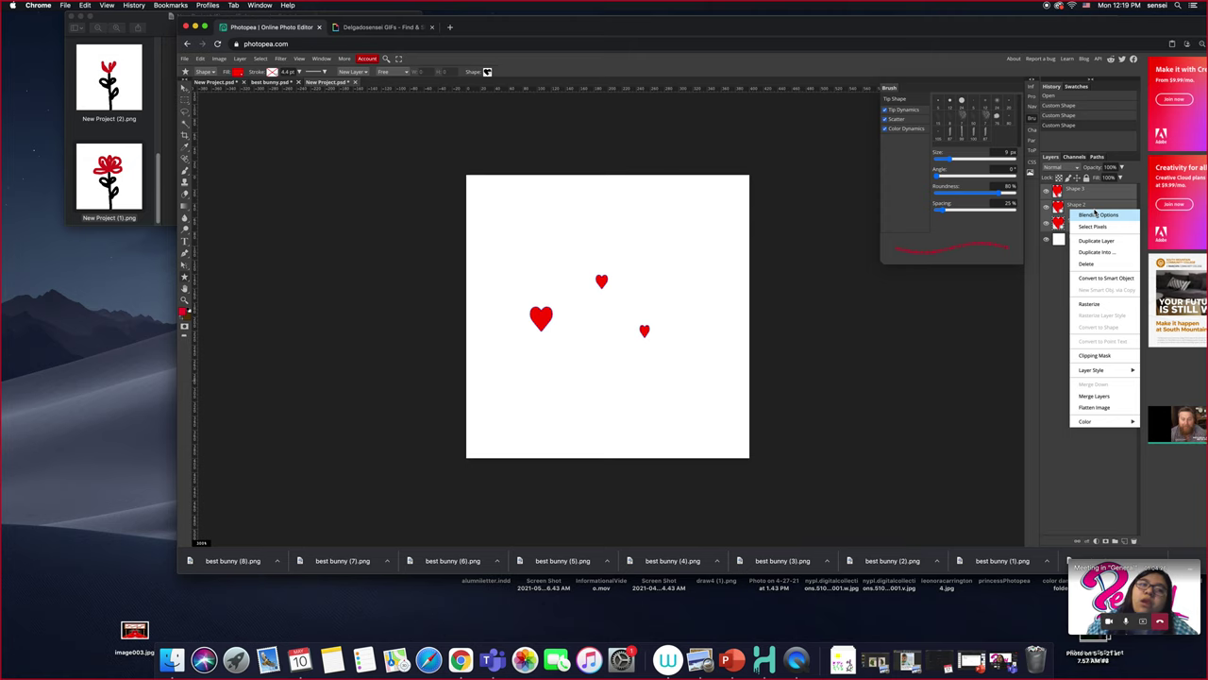
{"action": "left_click", "coordinate": [1097, 396]}
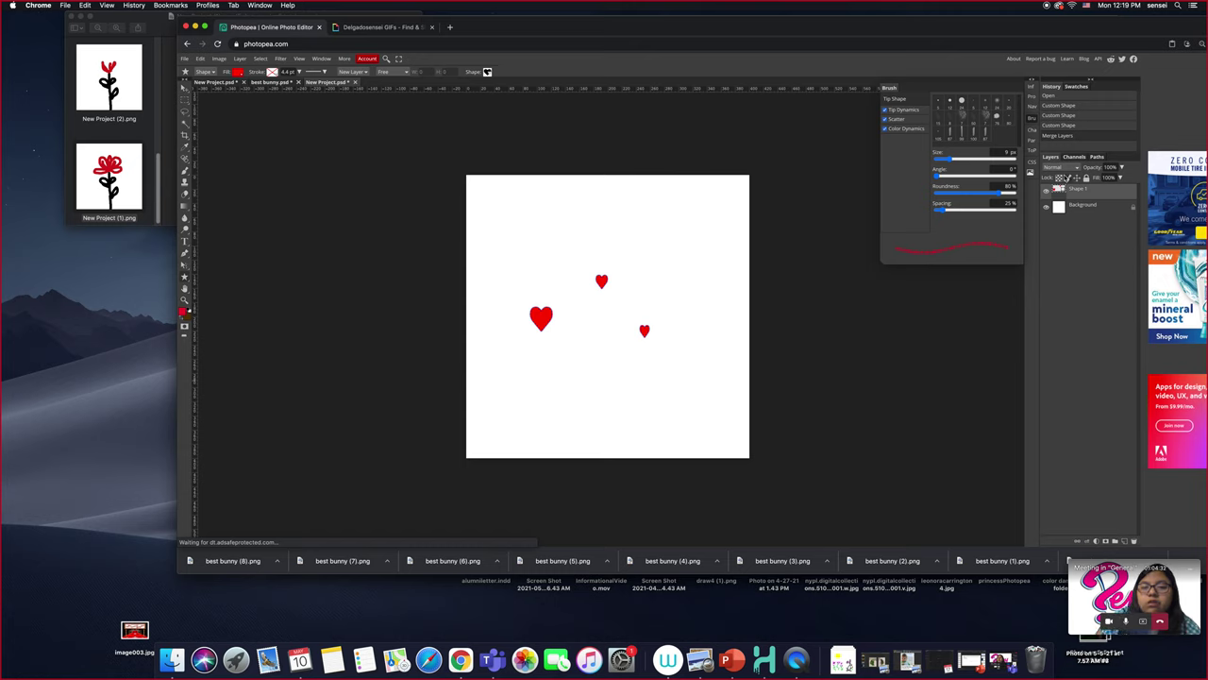
Toggle the merged hearts layer's visibility off and on to check what it contains
{"action": "left_click", "coordinate": [1046, 192]}
{"action": "left_click", "coordinate": [1046, 192]}
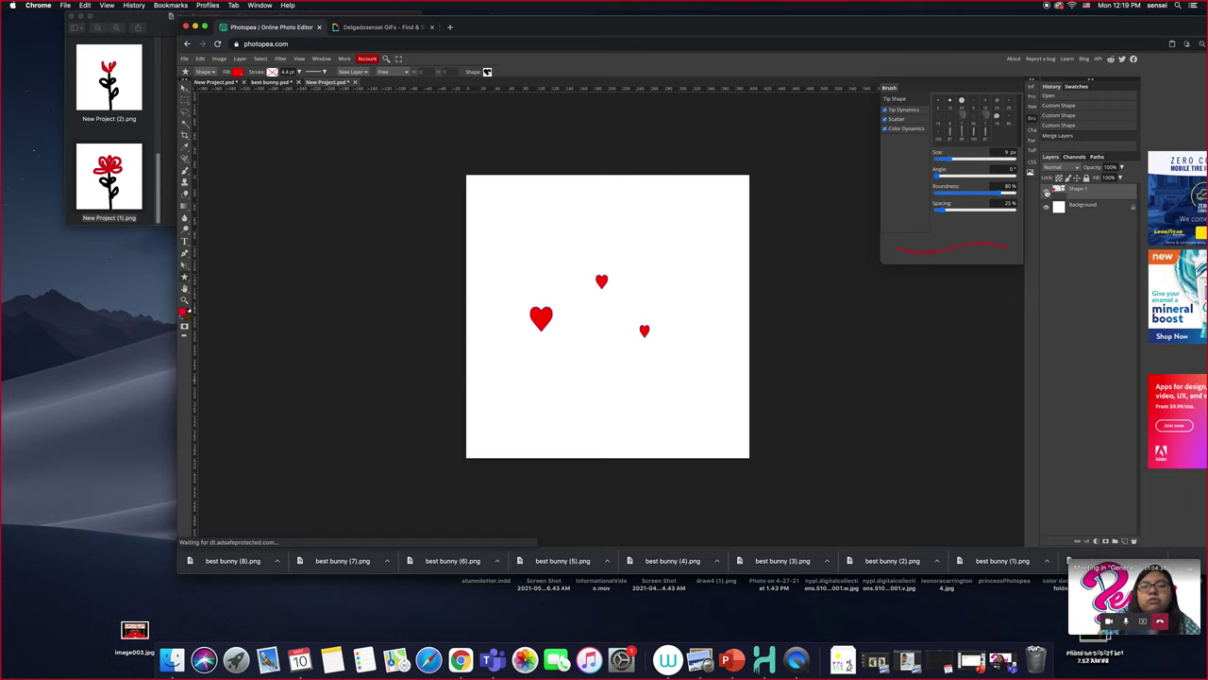
{"action": "left_click", "coordinate": [1046, 192]}
{"action": "left_click", "coordinate": [1046, 192]}
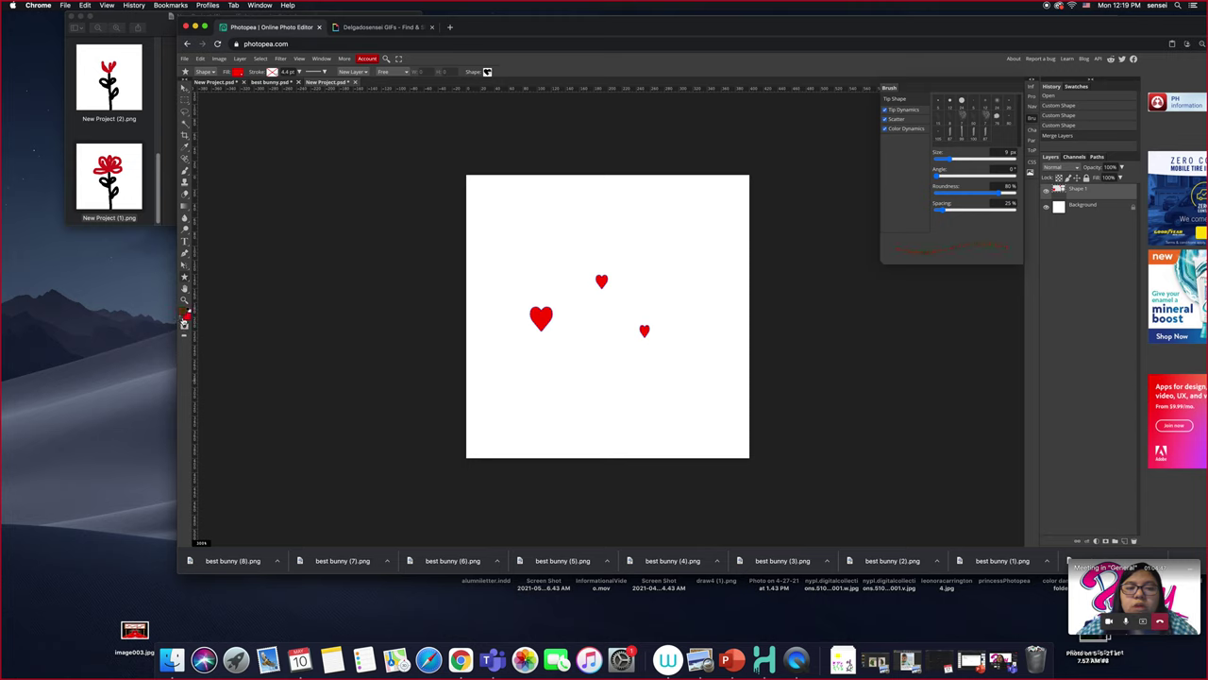
Set the foreground colour to a deep crimson red
{"action": "left_click", "coordinate": [185, 315]}
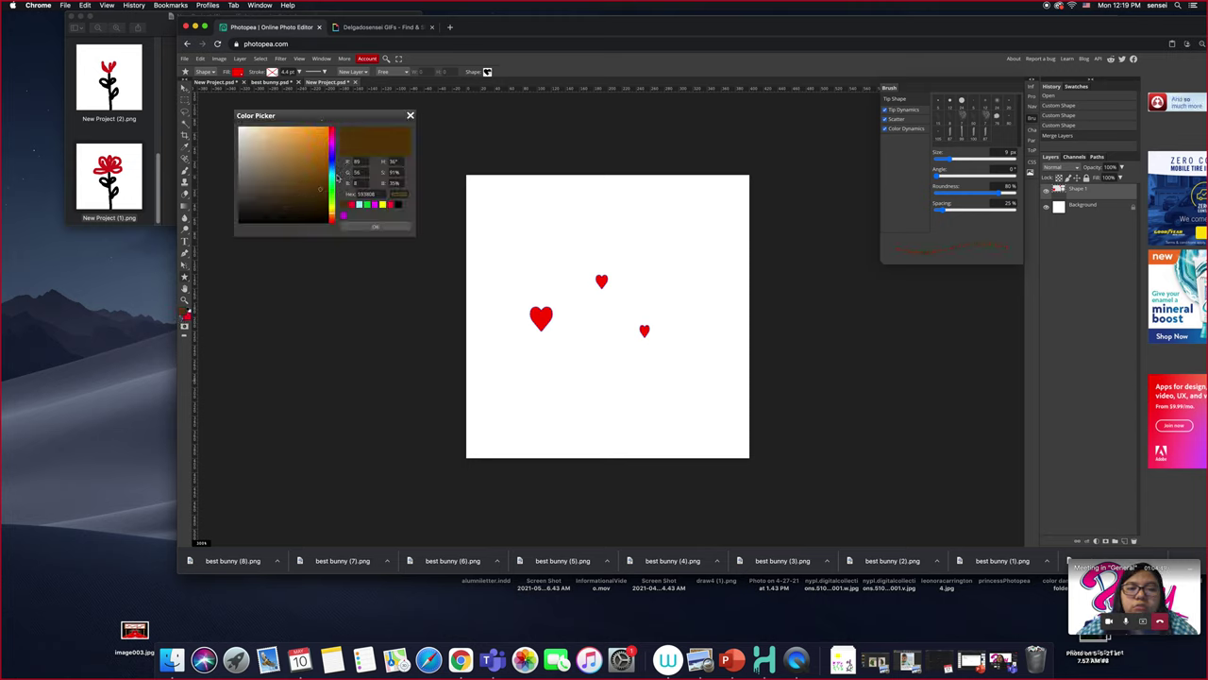
{"action": "left_click", "coordinate": [332, 131]}
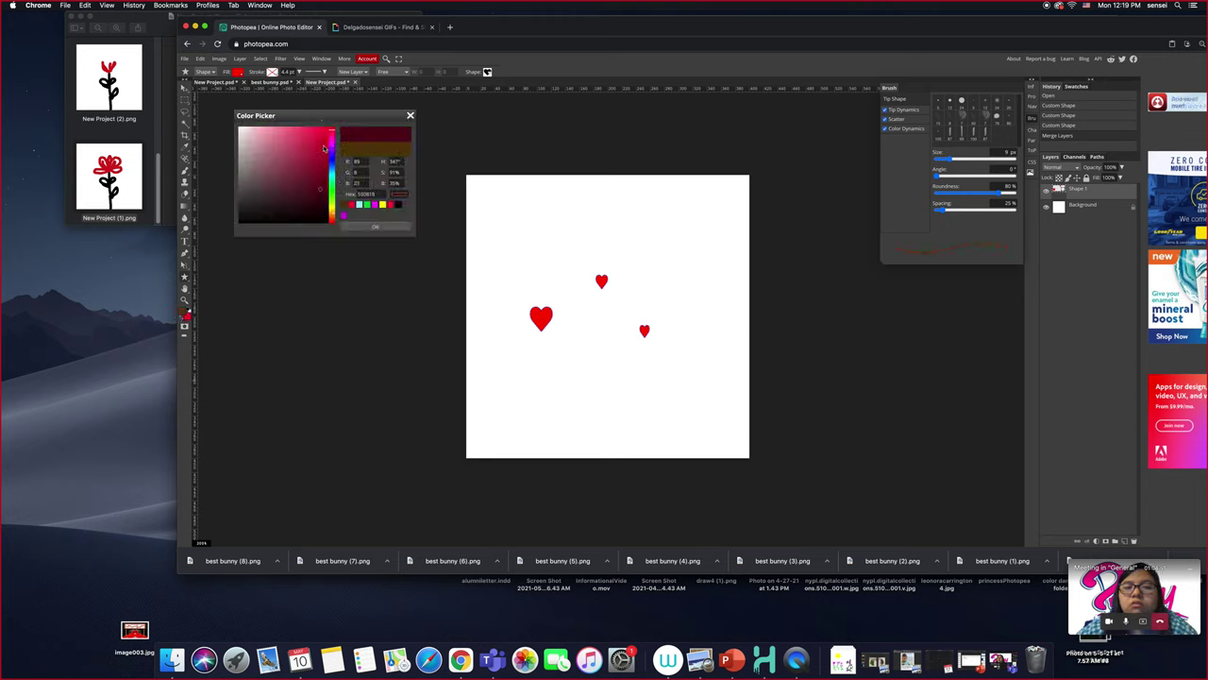
{"action": "left_click", "coordinate": [322, 144]}
{"action": "left_click", "coordinate": [399, 226]}
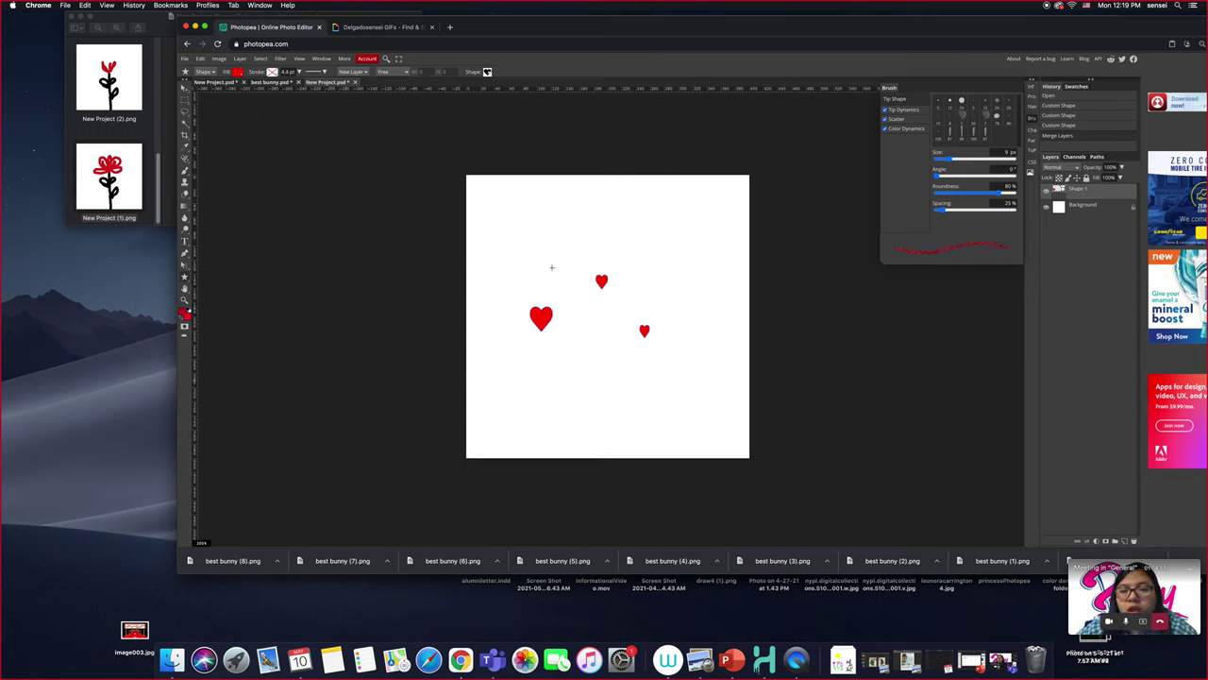
Draw three larger red hearts around the small ones, making the one at the canvas's upper right the biggest
{"action": "left_click_drag", "start_coordinate": [553, 267], "coordinate": [620, 370]}
{"action": "left_click_drag", "start_coordinate": [658, 232], "coordinate": [700, 297]}
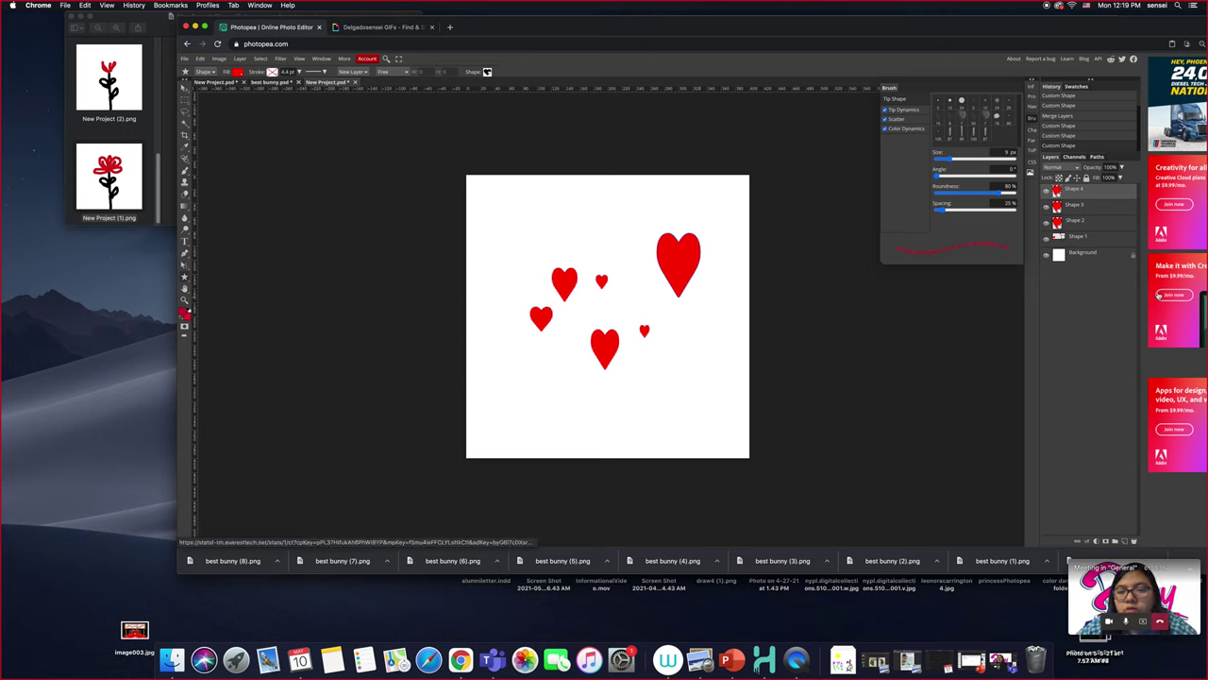
Merge the three larger heart layers Shape 2, Shape 3 and Shape 4 into one layer
{"action": "left_click", "coordinate": [1102, 224], "text": "shift"}
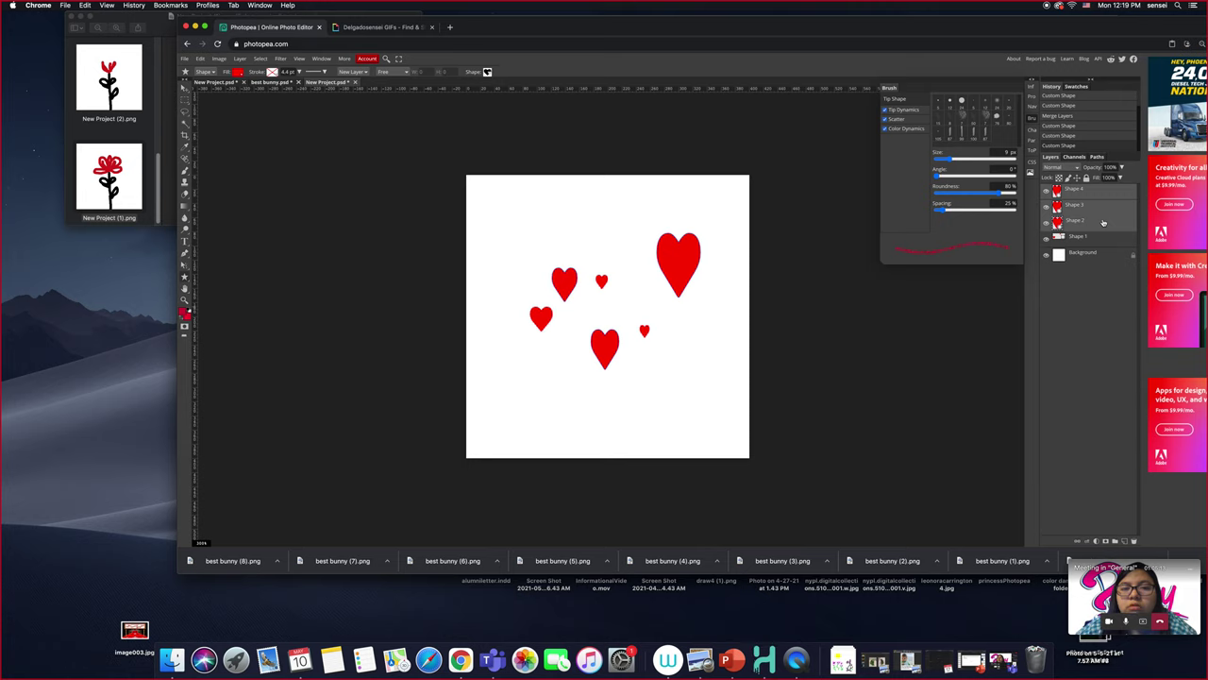
{"action": "right_click", "coordinate": [1103, 222]}
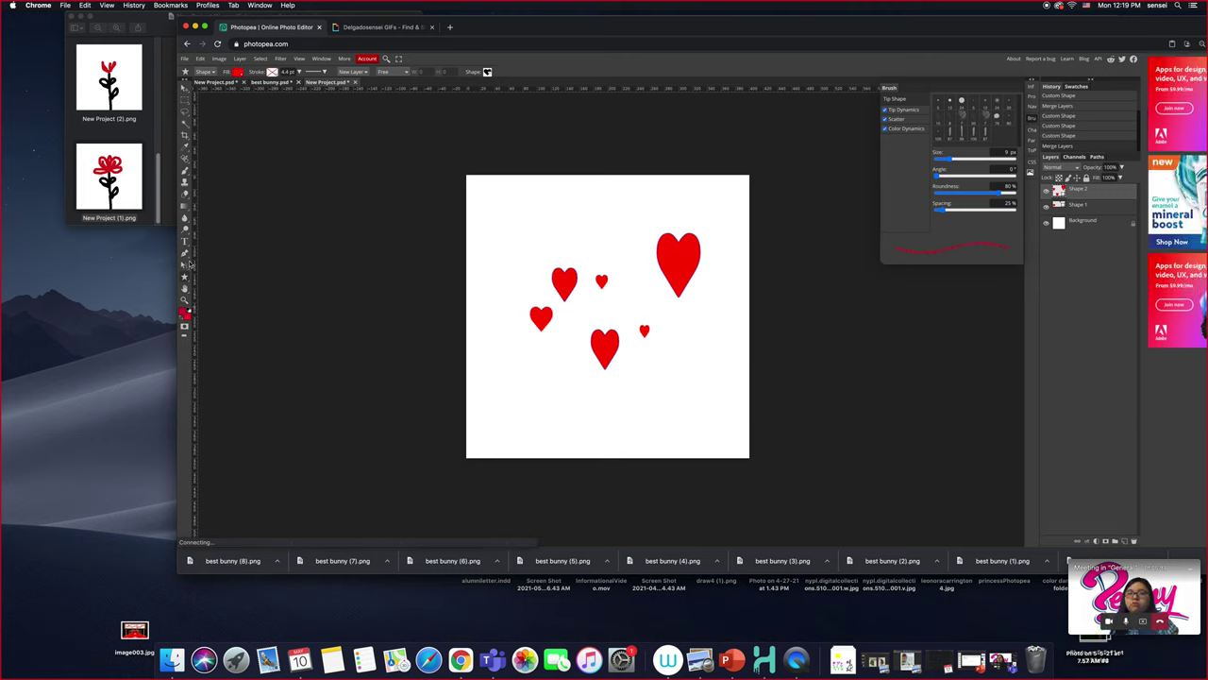
Try to draw a magenta heart near the canvas's lower edge by changing the foreground colour, and undo the drawn heart
{"action": "left_click", "coordinate": [184, 313]}
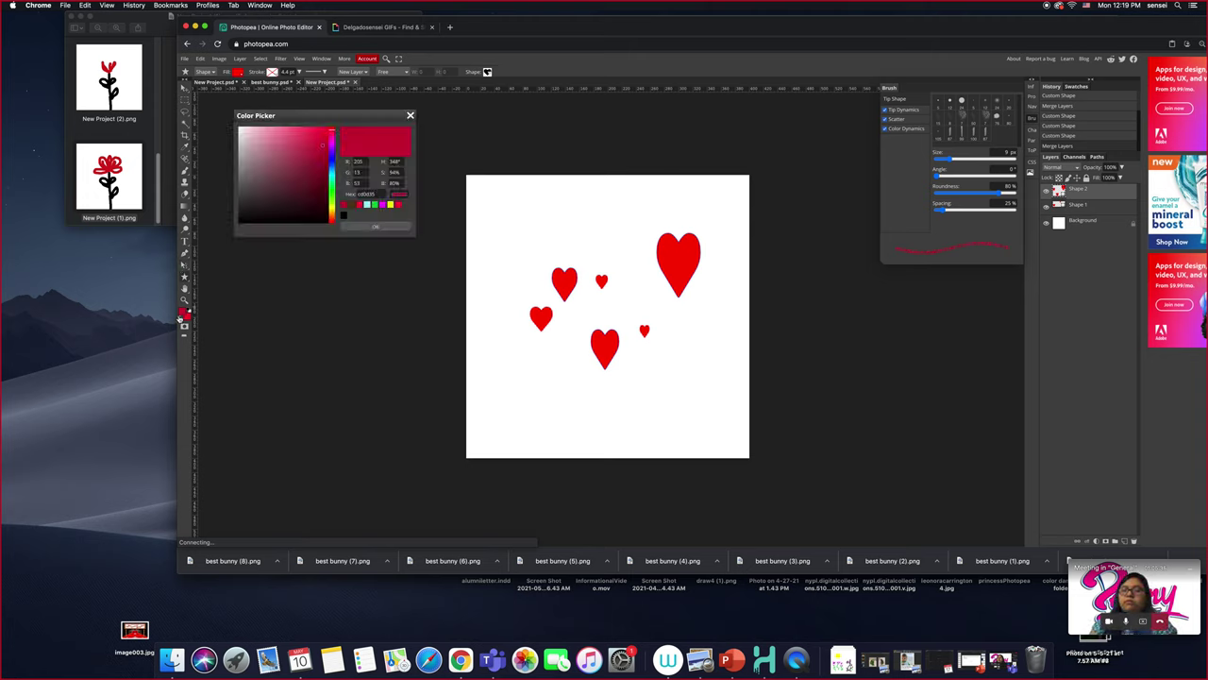
{"action": "mouse_move", "coordinate": [331, 181]}
{"action": "left_mouse_down"}
{"action": "mouse_move", "coordinate": [316, 130]}
{"action": "mouse_move", "coordinate": [334, 144]}
{"action": "left_mouse_up"}
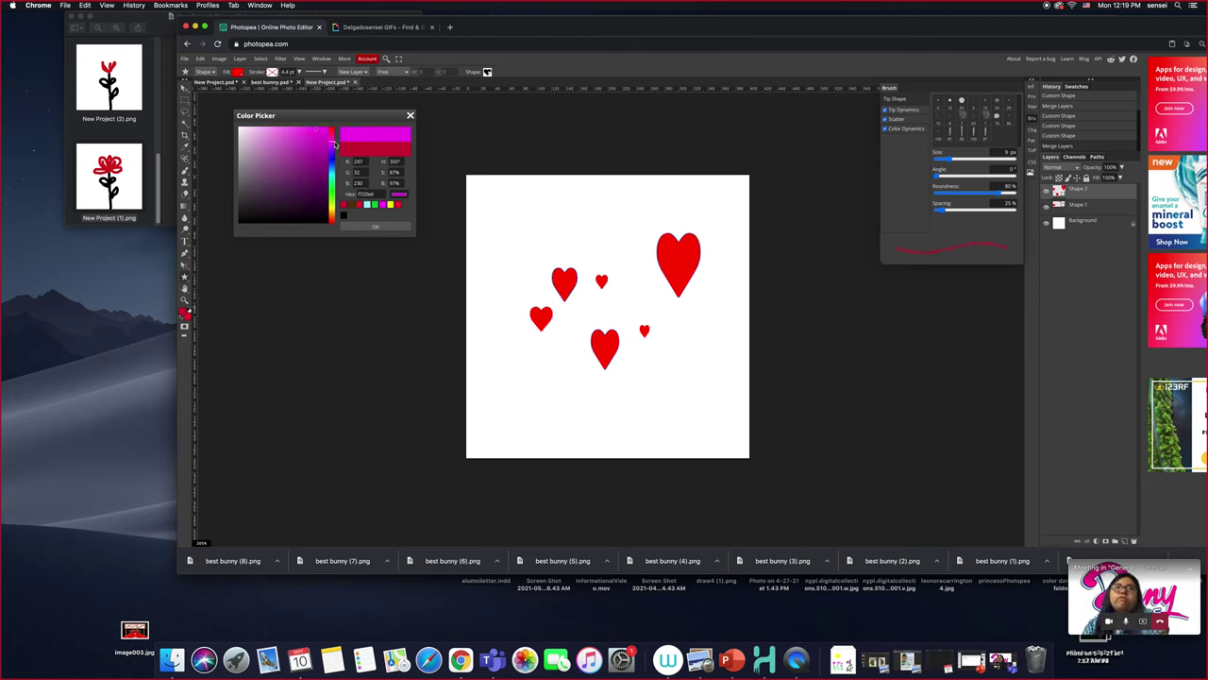
{"action": "left_click", "coordinate": [396, 226]}
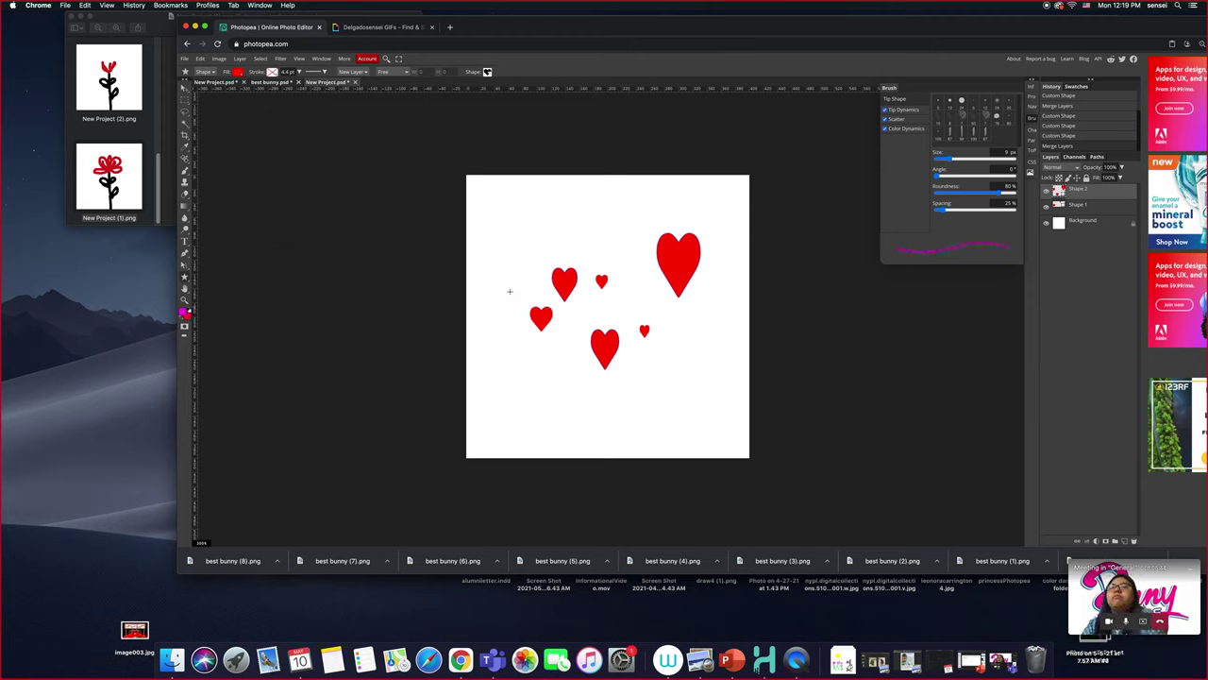
{"action": "left_click_drag", "start_coordinate": [547, 360], "coordinate": [597, 412]}
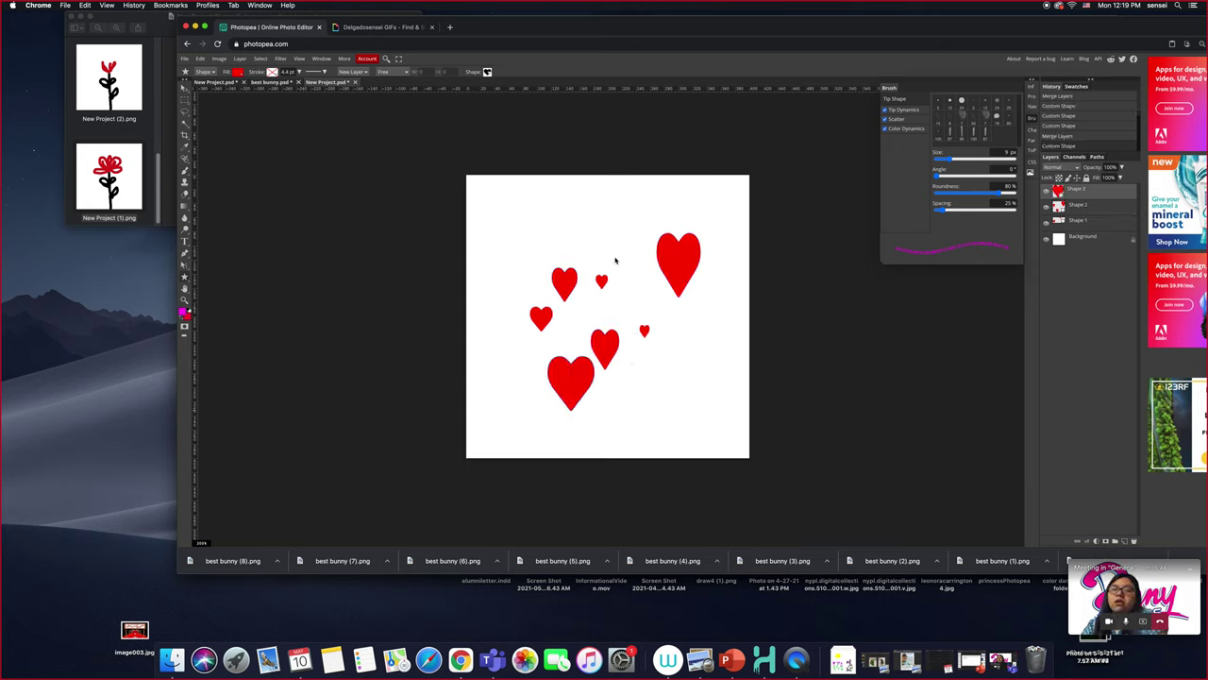
{"action": "key", "text": "super+z"}
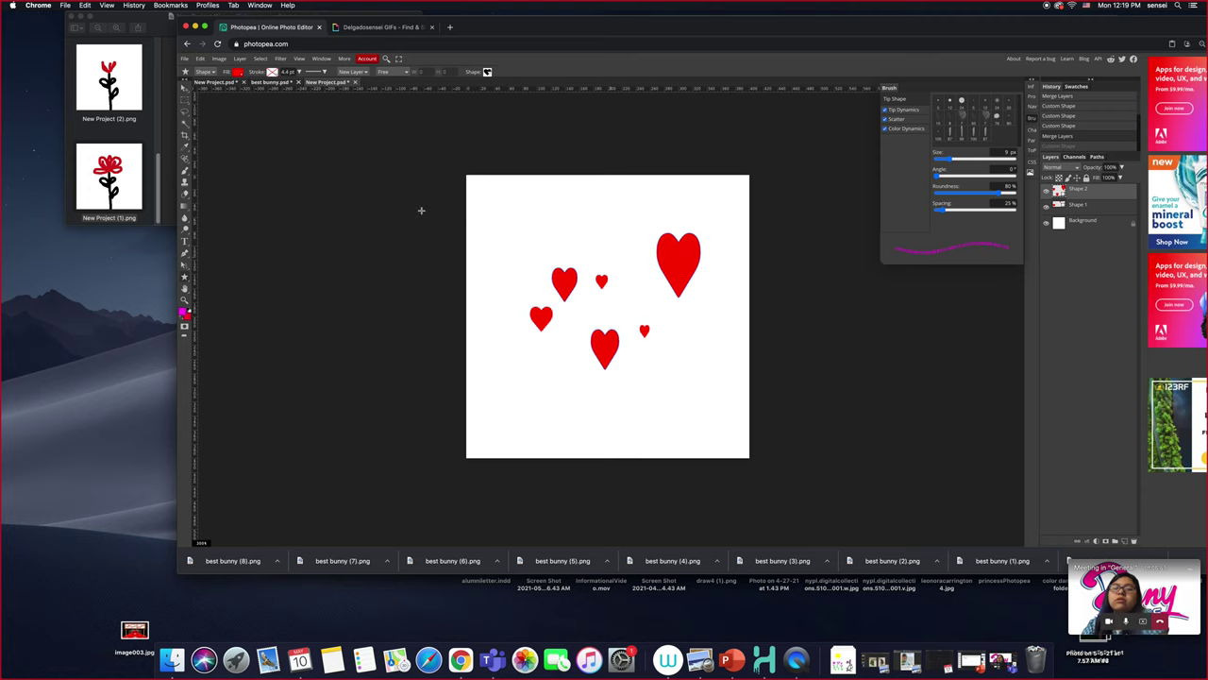
Recolour the merged larger hearts with a magenta shape fill of R 252, G 0, B 255, trying orange along the way
{"action": "left_click", "coordinate": [240, 75]}
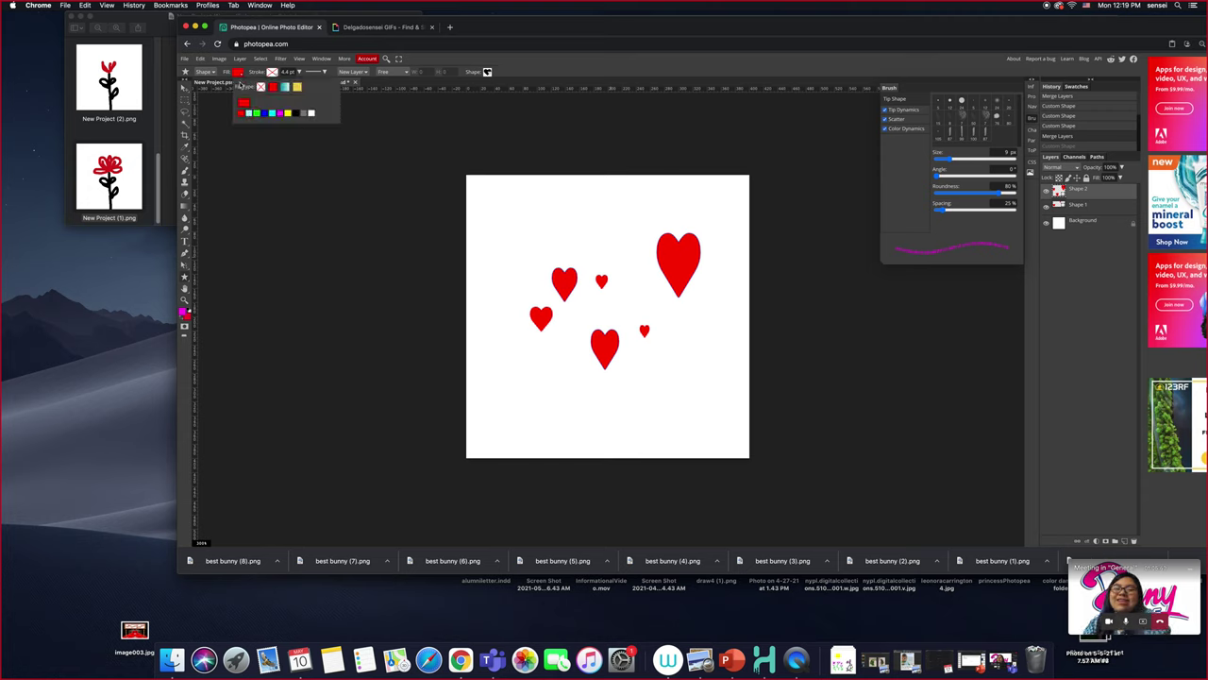
{"action": "left_click", "coordinate": [279, 114]}
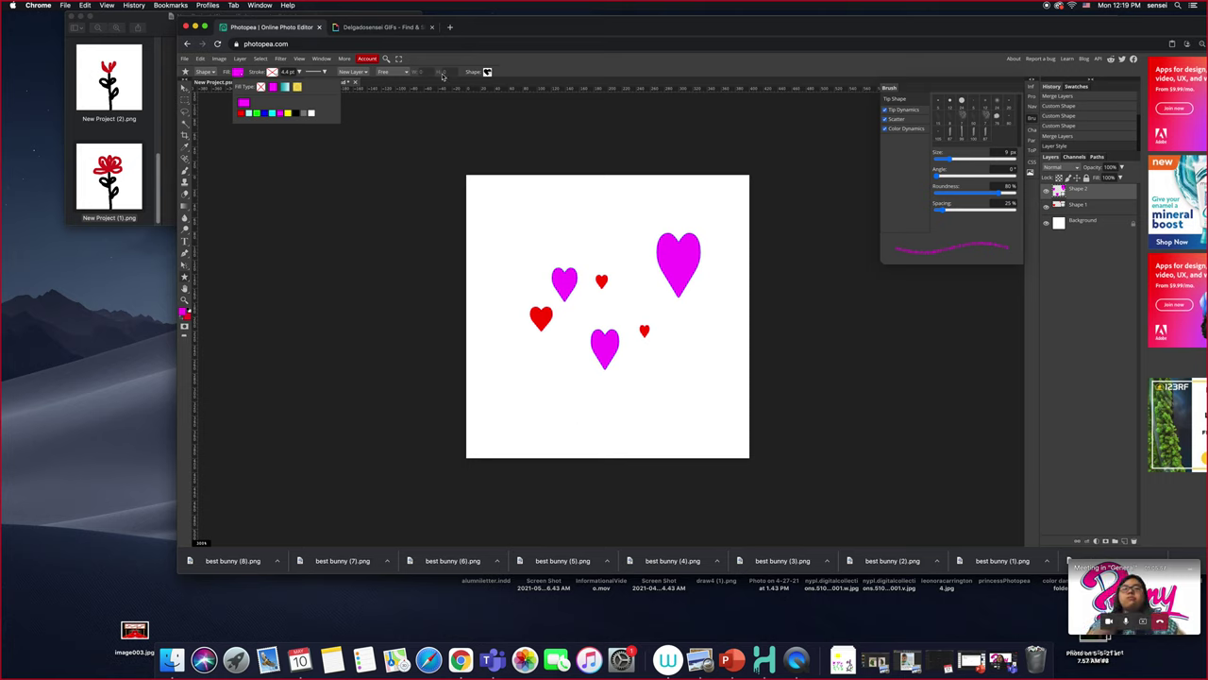
{"action": "left_click", "coordinate": [466, 58]}
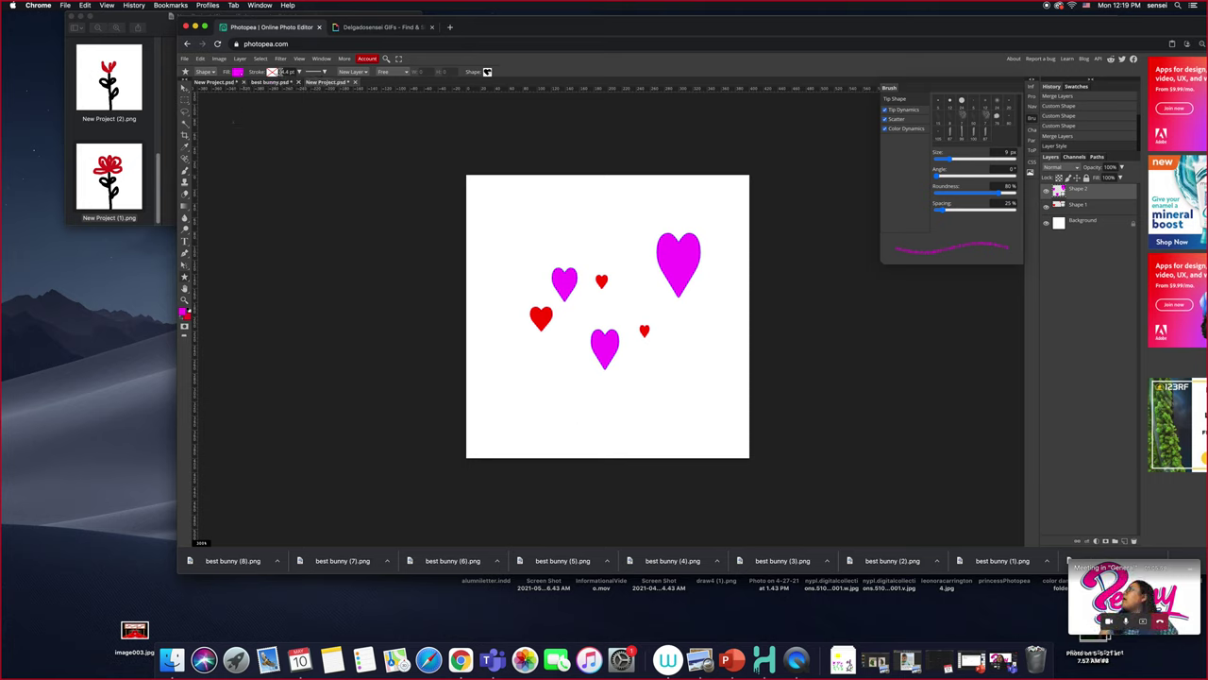
{"action": "left_click", "coordinate": [238, 73]}
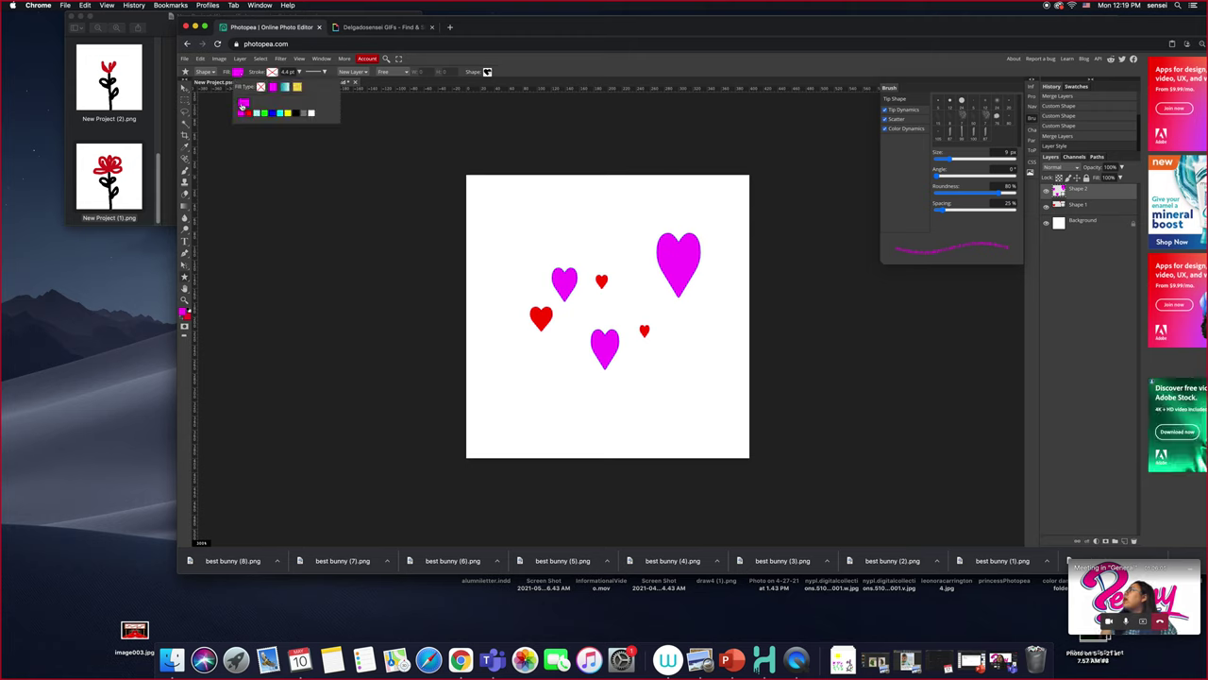
{"action": "left_click", "coordinate": [243, 104]}
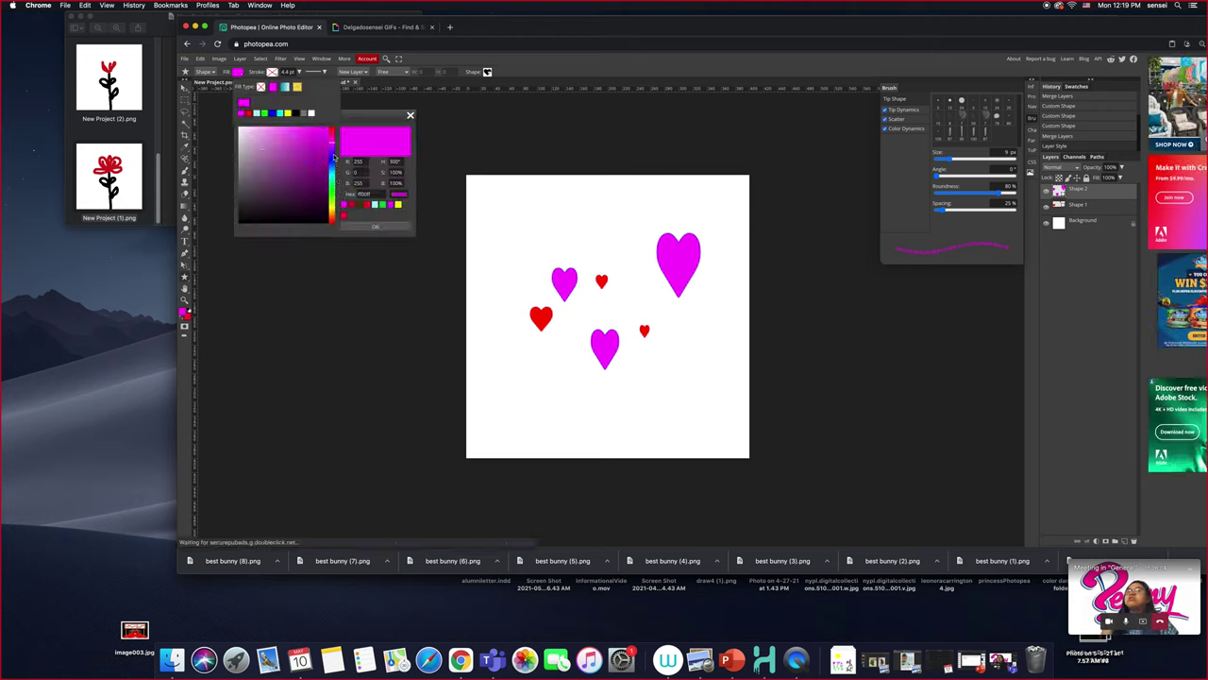
{"action": "left_click", "coordinate": [331, 213]}
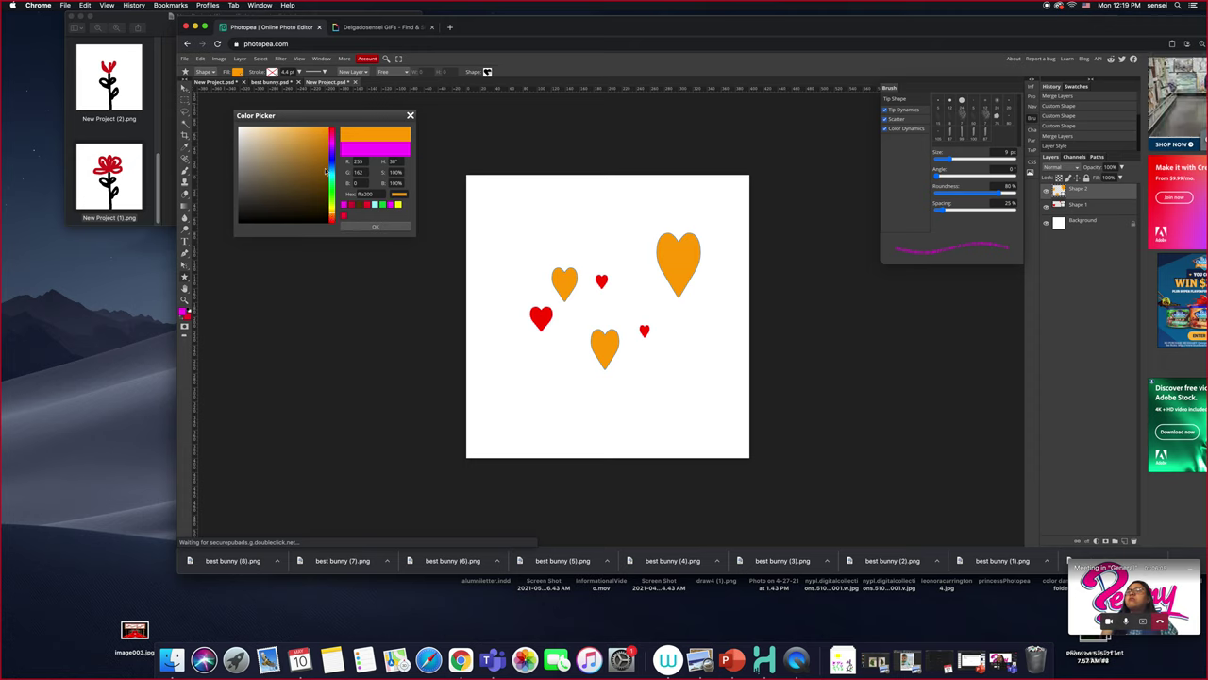
{"action": "left_click_drag", "start_coordinate": [331, 215], "coordinate": [332, 145]}
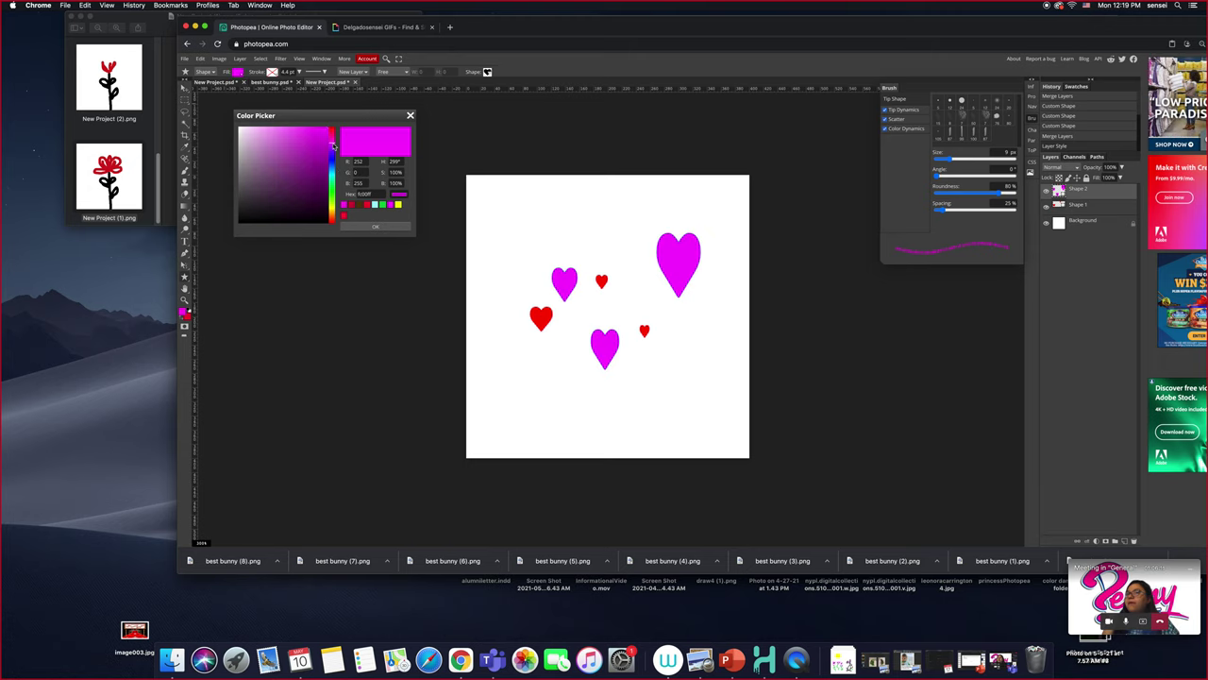
{"action": "left_click", "coordinate": [381, 227]}
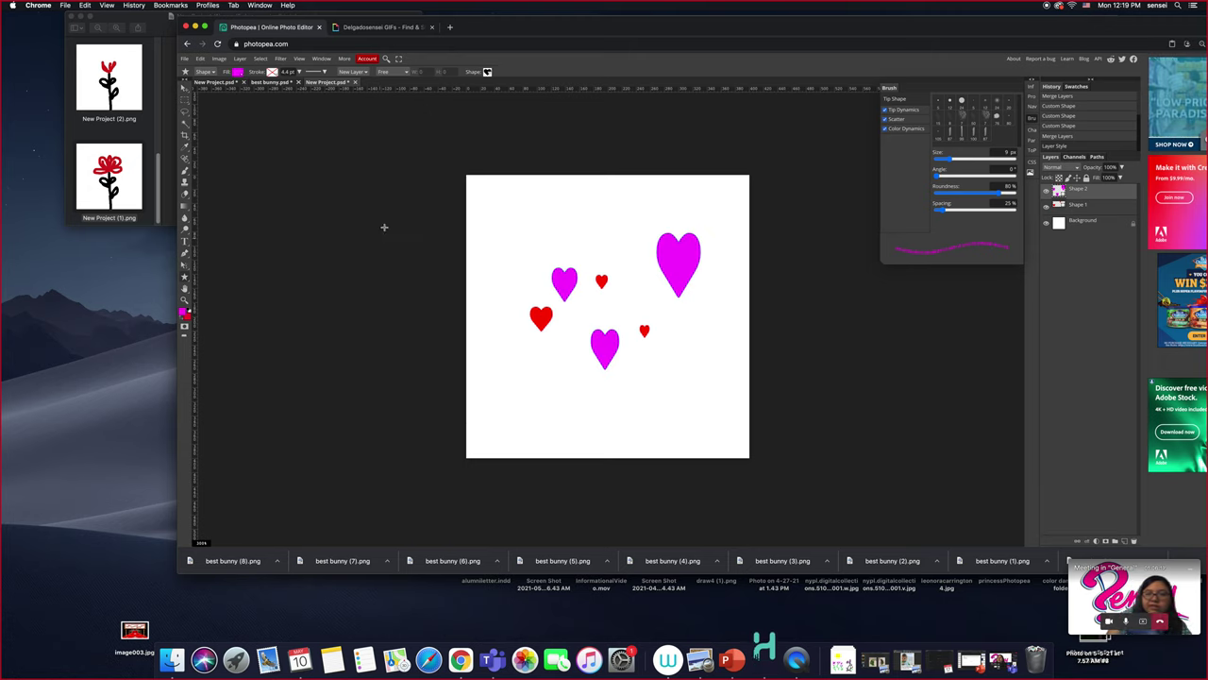
Select the Background layer and set the shape fill to purple with R 171, G 0, B 255
{"action": "left_click", "coordinate": [1095, 221]}
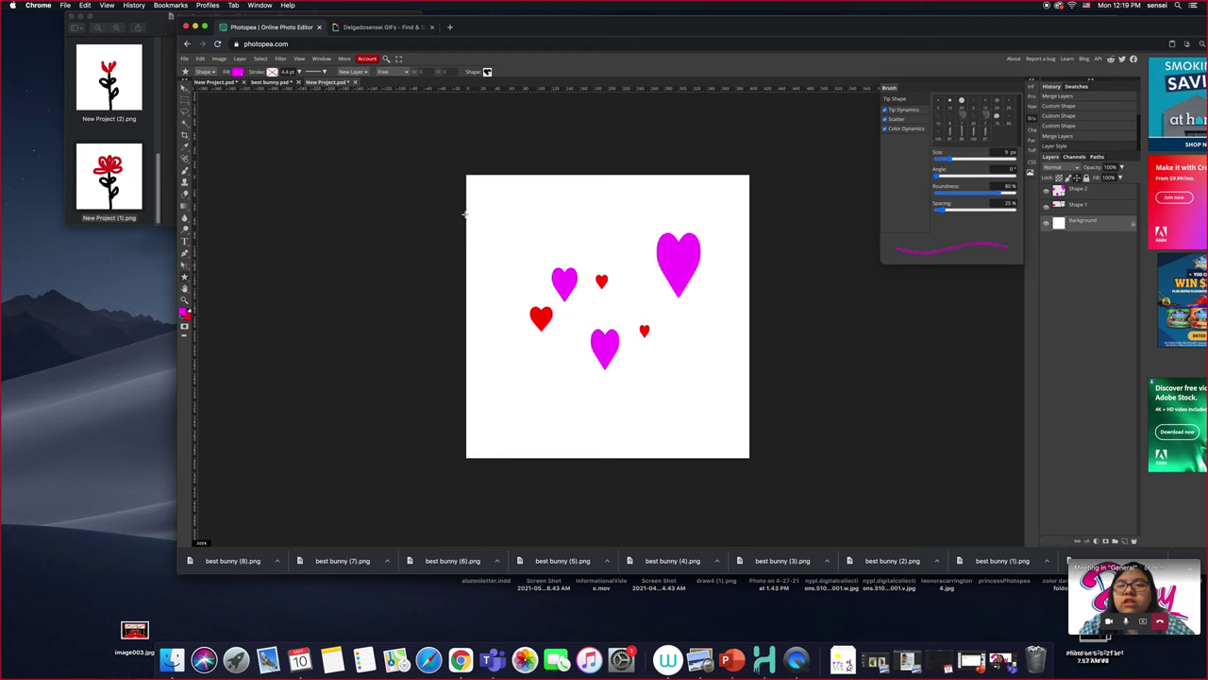
{"action": "left_click", "coordinate": [239, 72]}
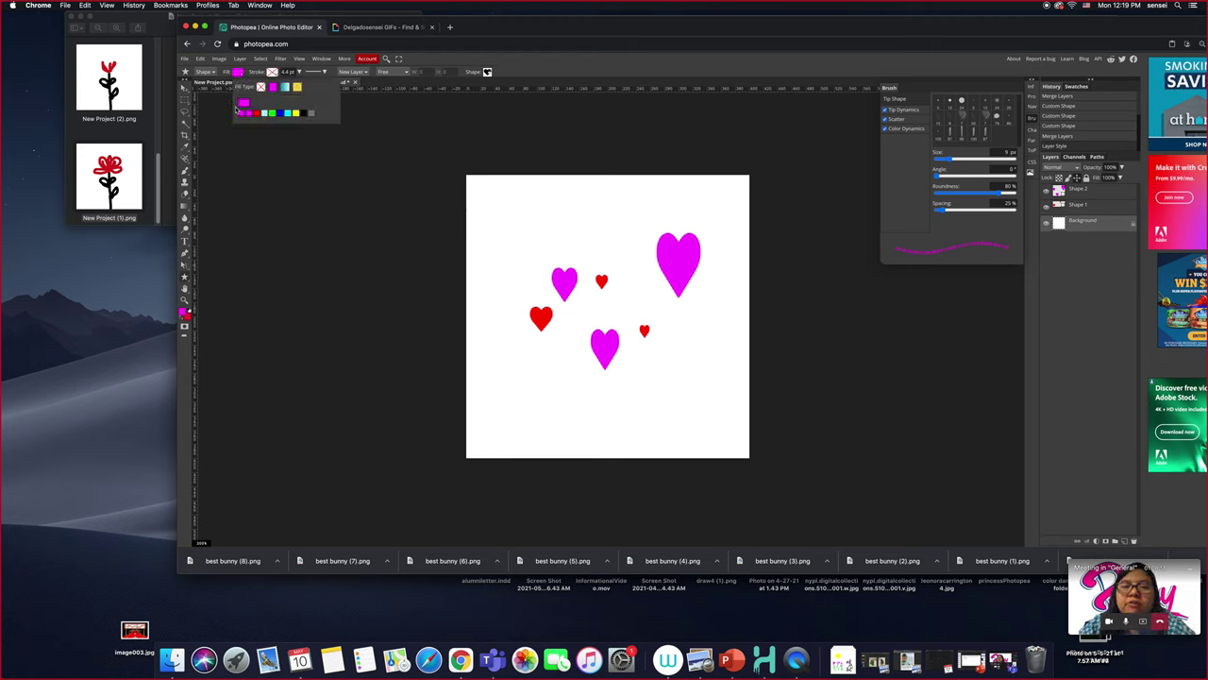
{"action": "left_click", "coordinate": [243, 104]}
{"action": "left_click_drag", "start_coordinate": [331, 145], "coordinate": [332, 148]}
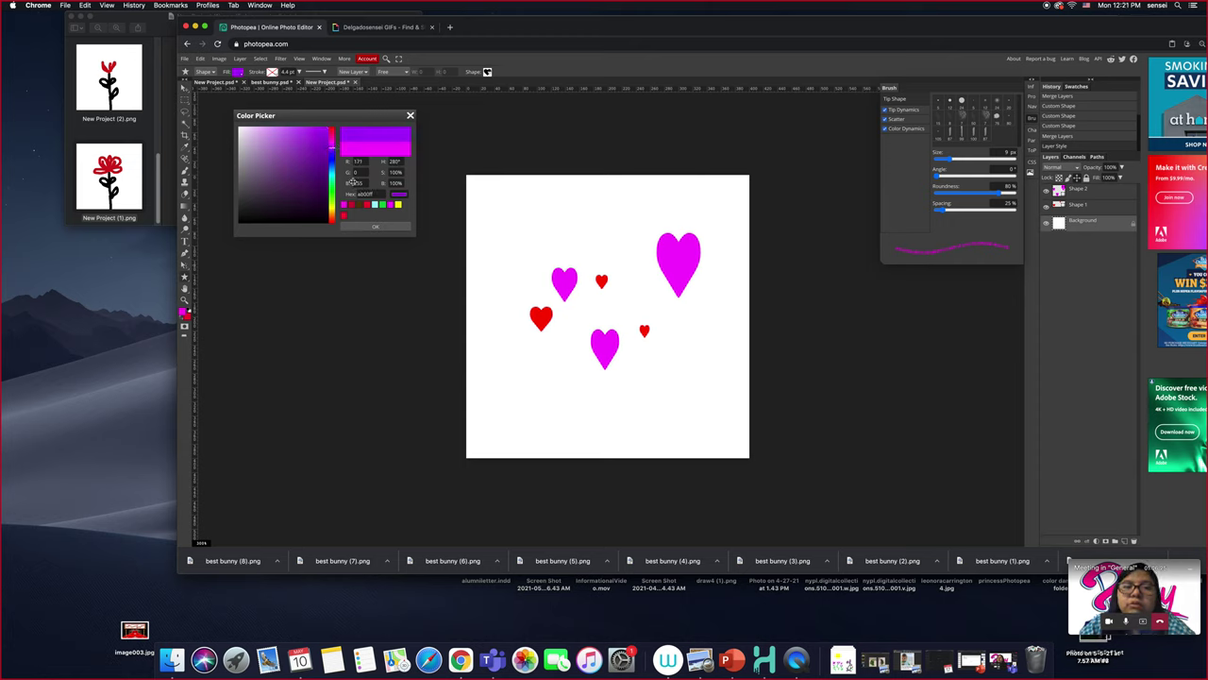
{"action": "left_click", "coordinate": [375, 226]}
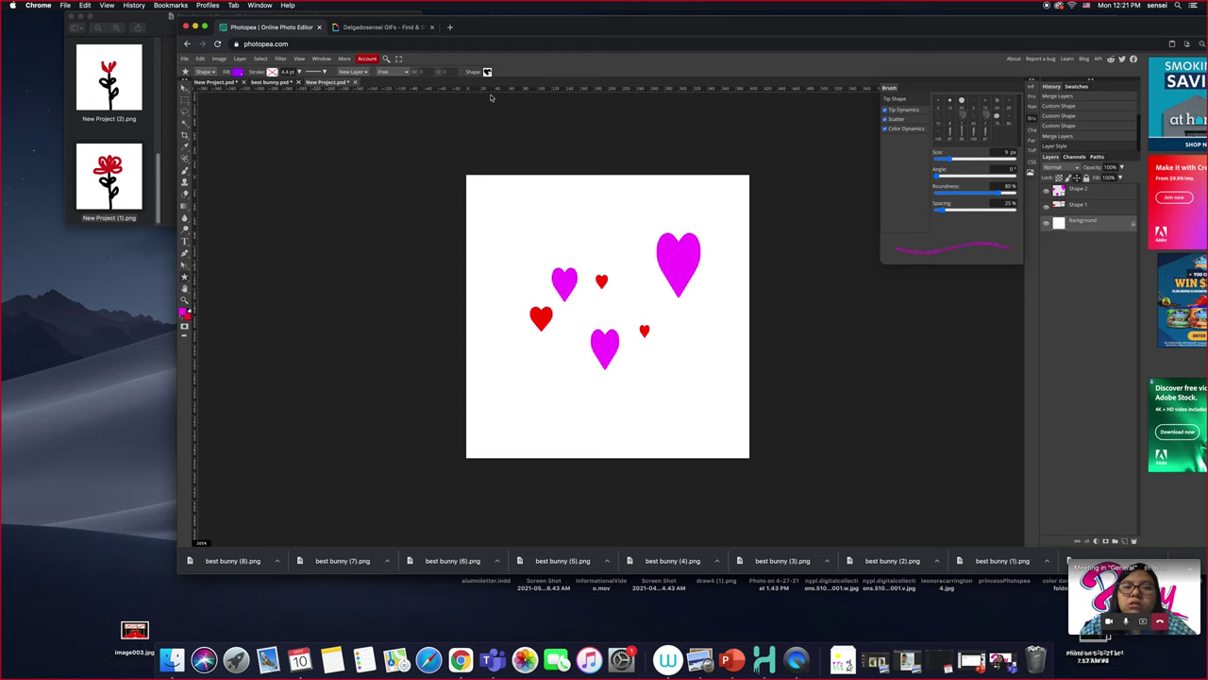
Draw three large purple hearts near the canvas's upper-left corner, lower-right area and lower edge left of centre
{"action": "left_click_drag", "start_coordinate": [506, 214], "coordinate": [548, 276]}
{"action": "left_click_drag", "start_coordinate": [663, 375], "coordinate": [695, 419]}
{"action": "left_click_drag", "start_coordinate": [550, 366], "coordinate": [598, 416]}
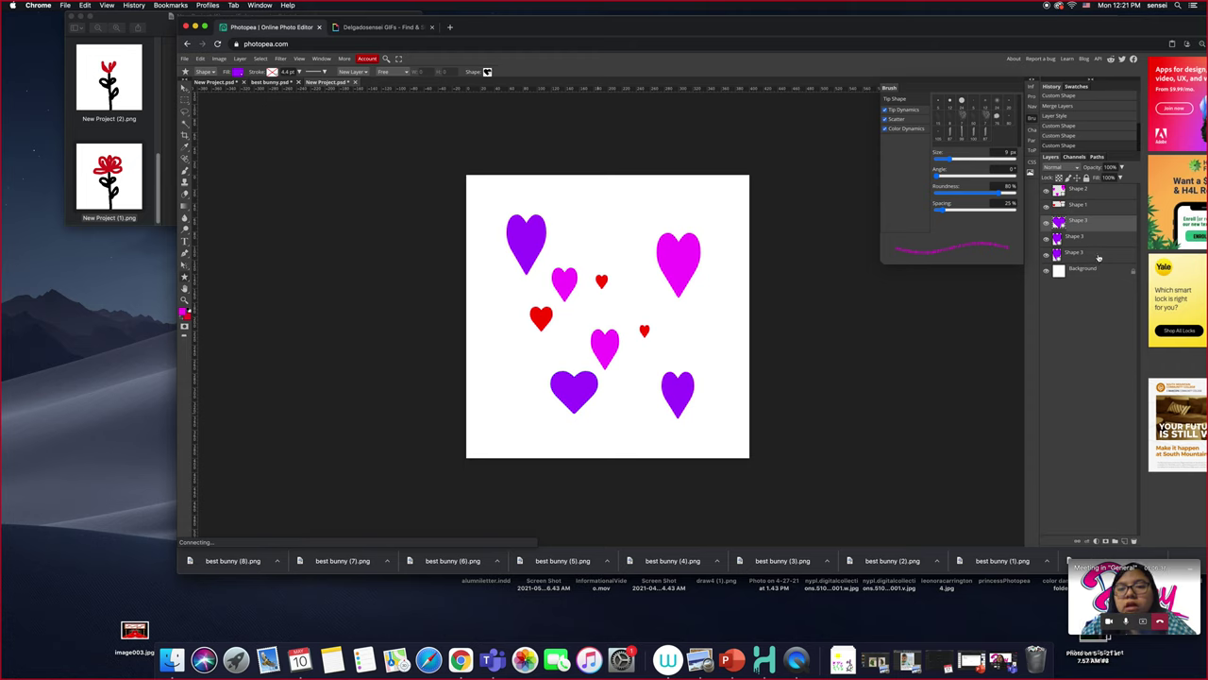
Merge the three purple heart layers into one and toggle the merged layer's visibility off and on
{"action": "right_click", "coordinate": [1098, 255]}
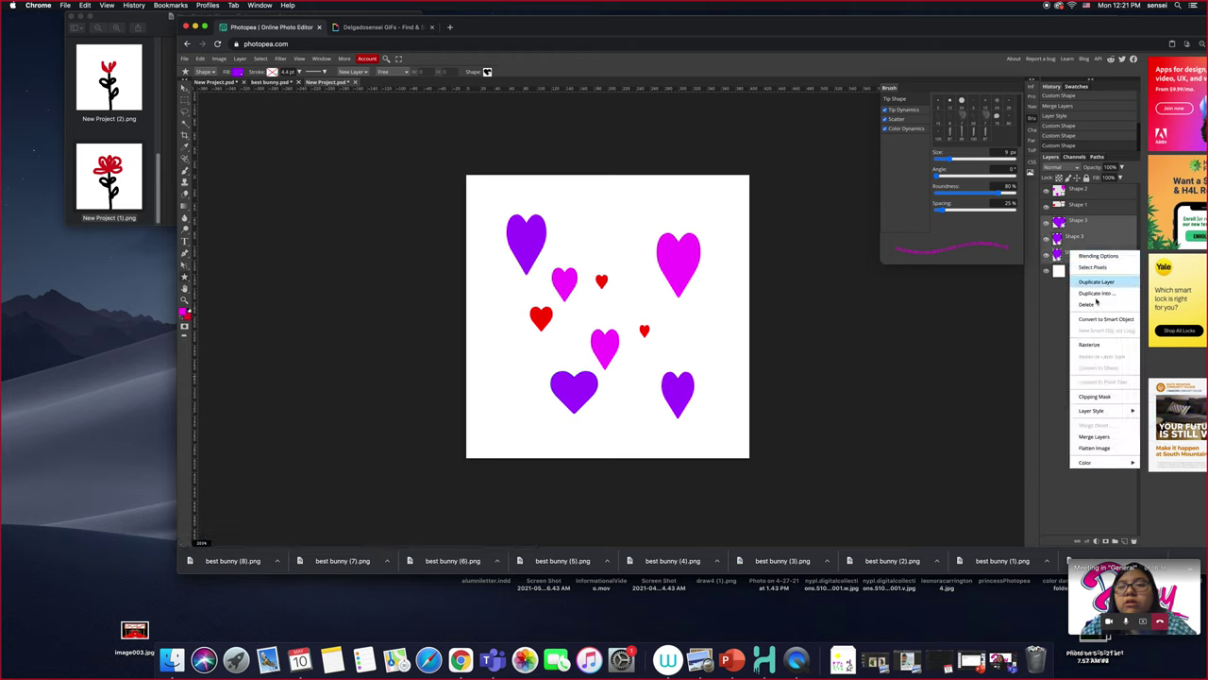
{"action": "left_click", "coordinate": [1095, 438]}
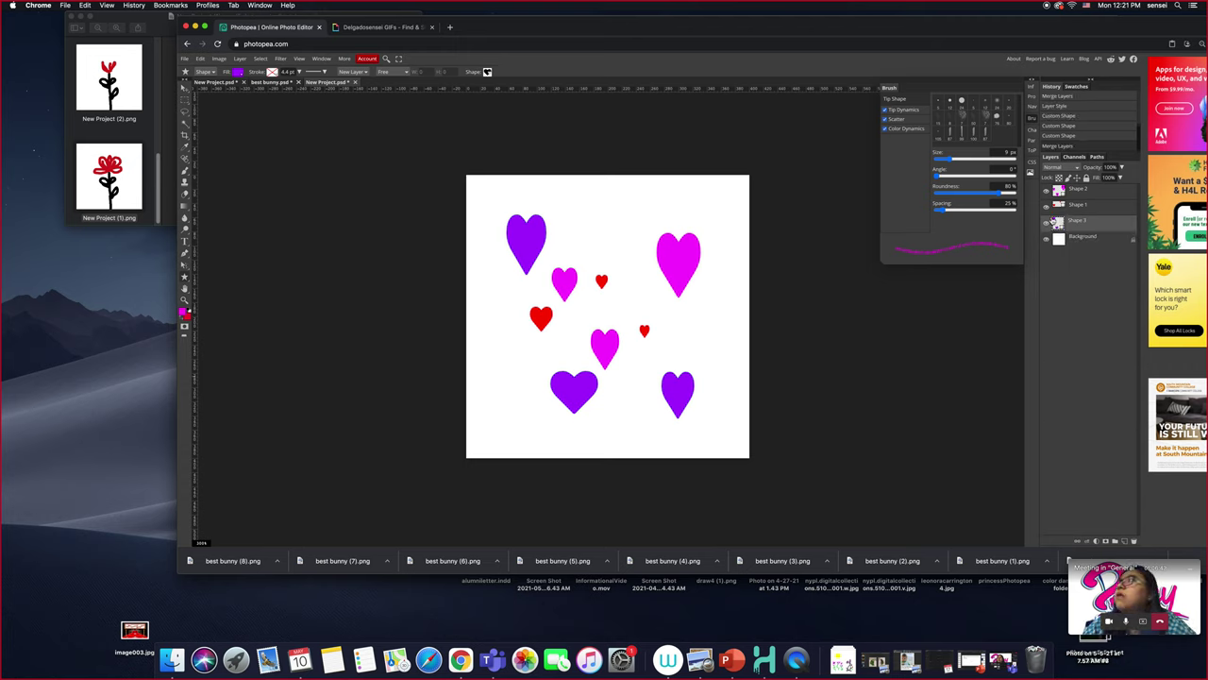
{"action": "left_click", "coordinate": [1048, 222]}
{"action": "left_click", "coordinate": [1048, 222]}
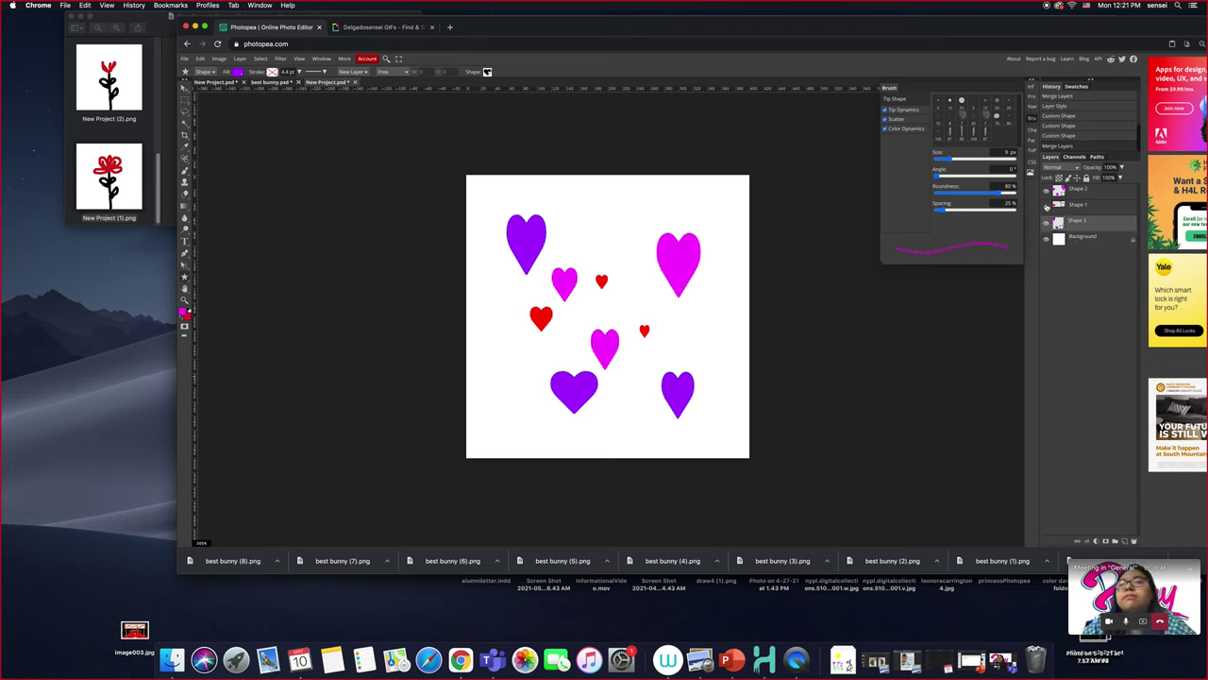
Hide the magenta and red heart layers and move the purple hearts layer to the top of the stack
{"action": "left_click", "coordinate": [1046, 192]}
{"action": "left_click", "coordinate": [1046, 206]}
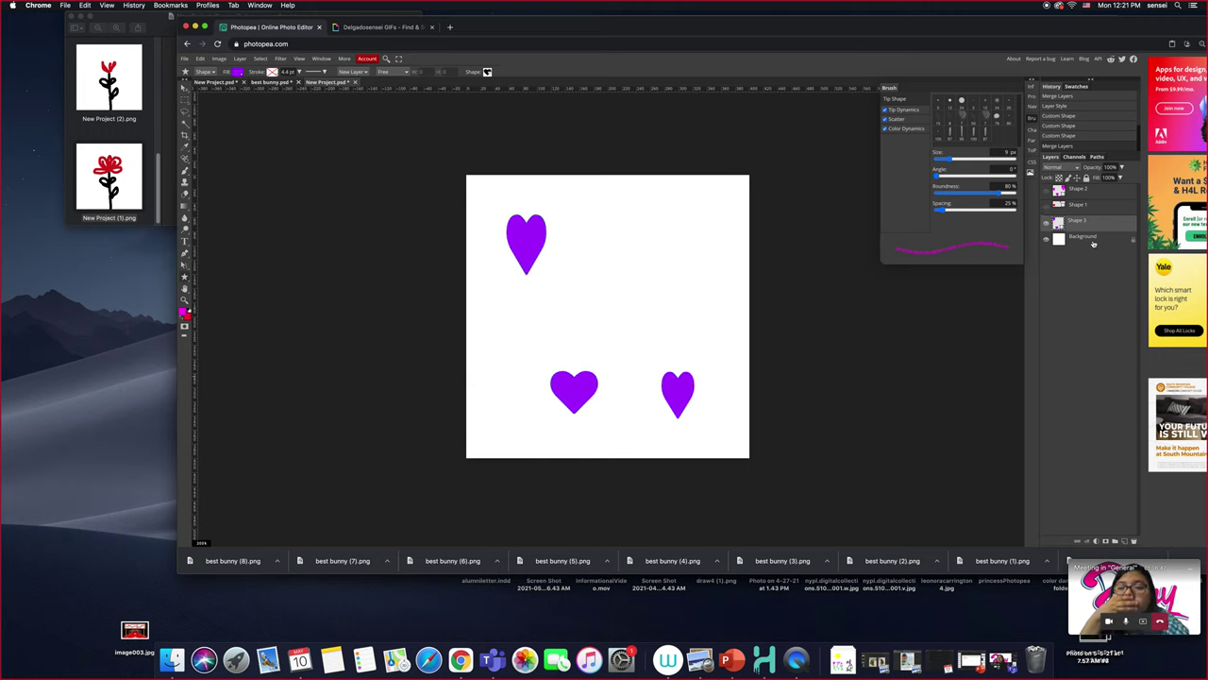
{"action": "left_click_drag", "start_coordinate": [1098, 227], "coordinate": [1098, 188]}
Hide the purple hearts layer and reveal the red, magenta and purple groups one by one to preview the sequence
{"action": "left_click", "coordinate": [1047, 190]}
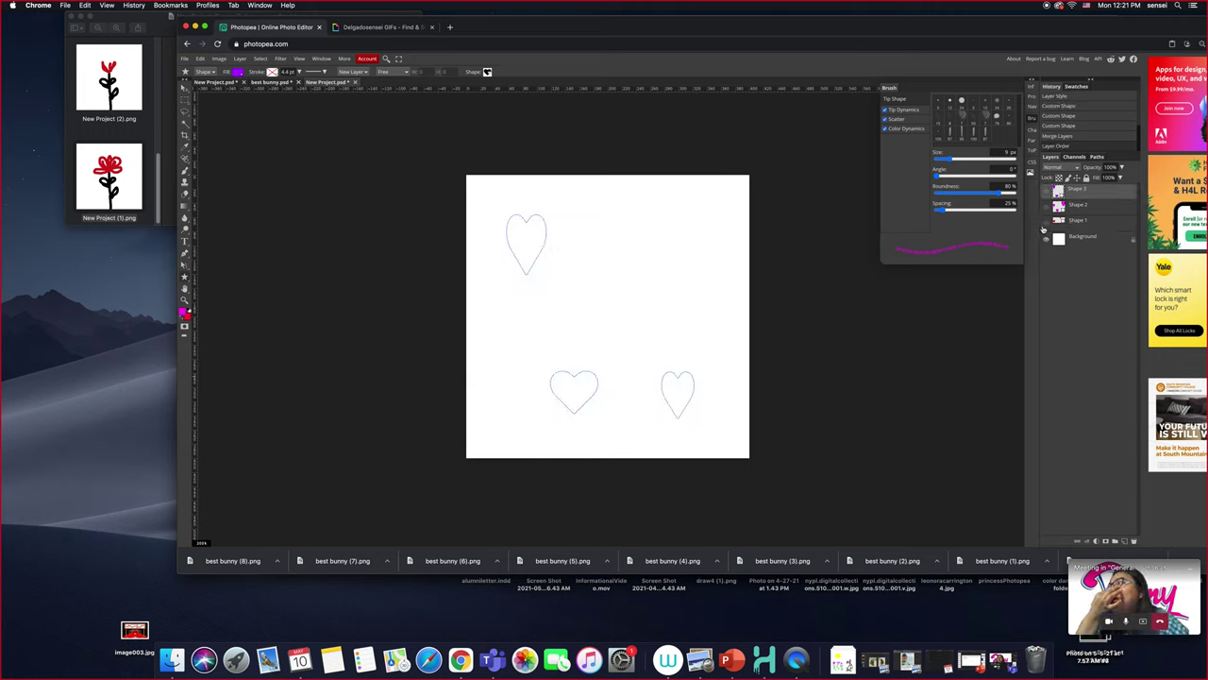
{"action": "left_click", "coordinate": [1046, 223]}
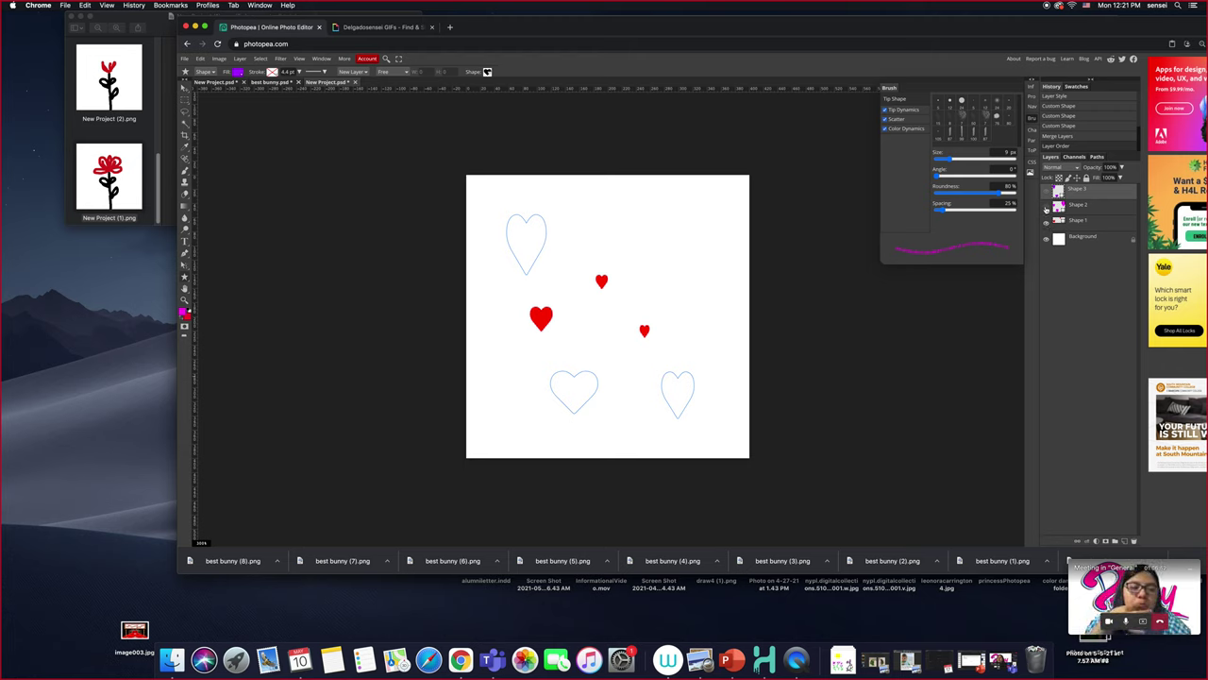
{"action": "left_click", "coordinate": [1047, 205]}
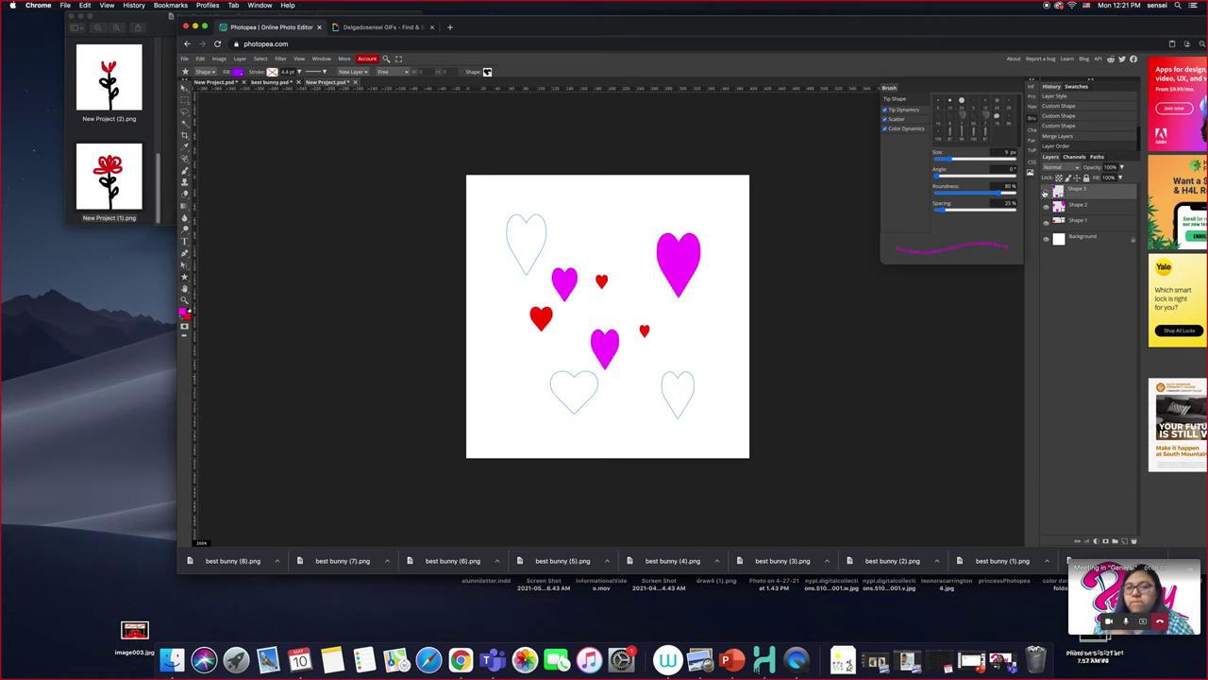
{"action": "left_click", "coordinate": [1046, 191]}
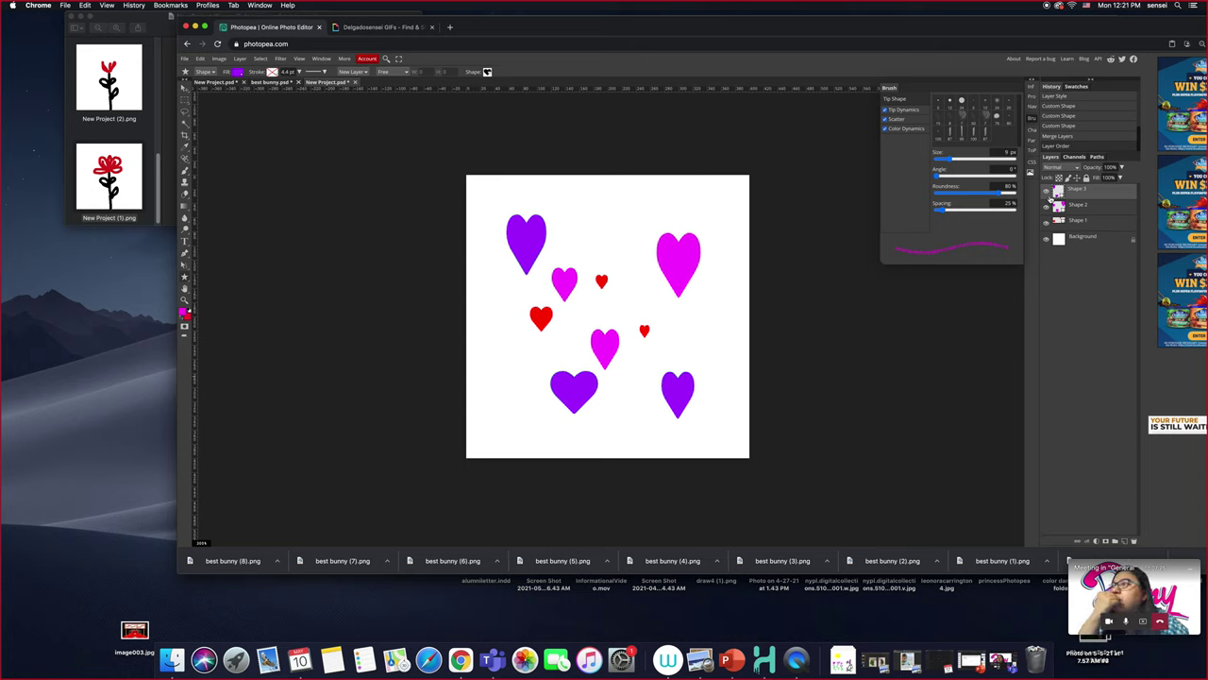
Hide the purple and magenta heart layers, leaving the red hearts shown, and select the Background layer
{"action": "left_click", "coordinate": [1046, 204]}
{"action": "left_click", "coordinate": [1047, 217]}
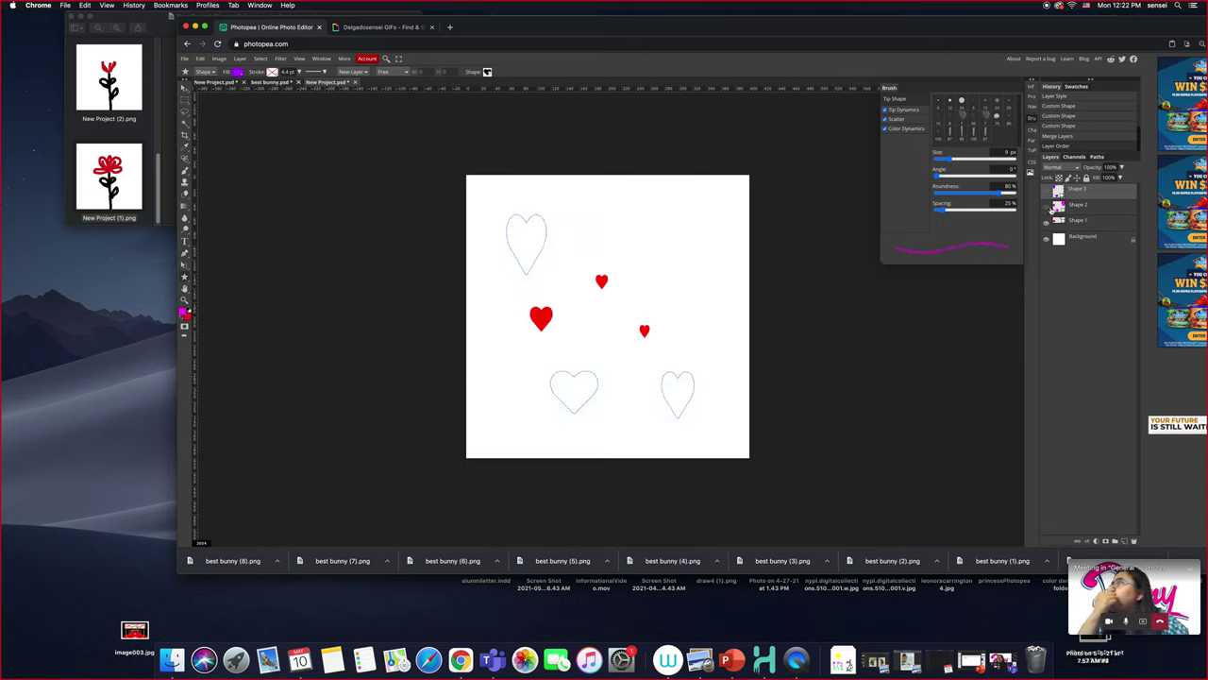
{"action": "left_click", "coordinate": [1098, 238]}
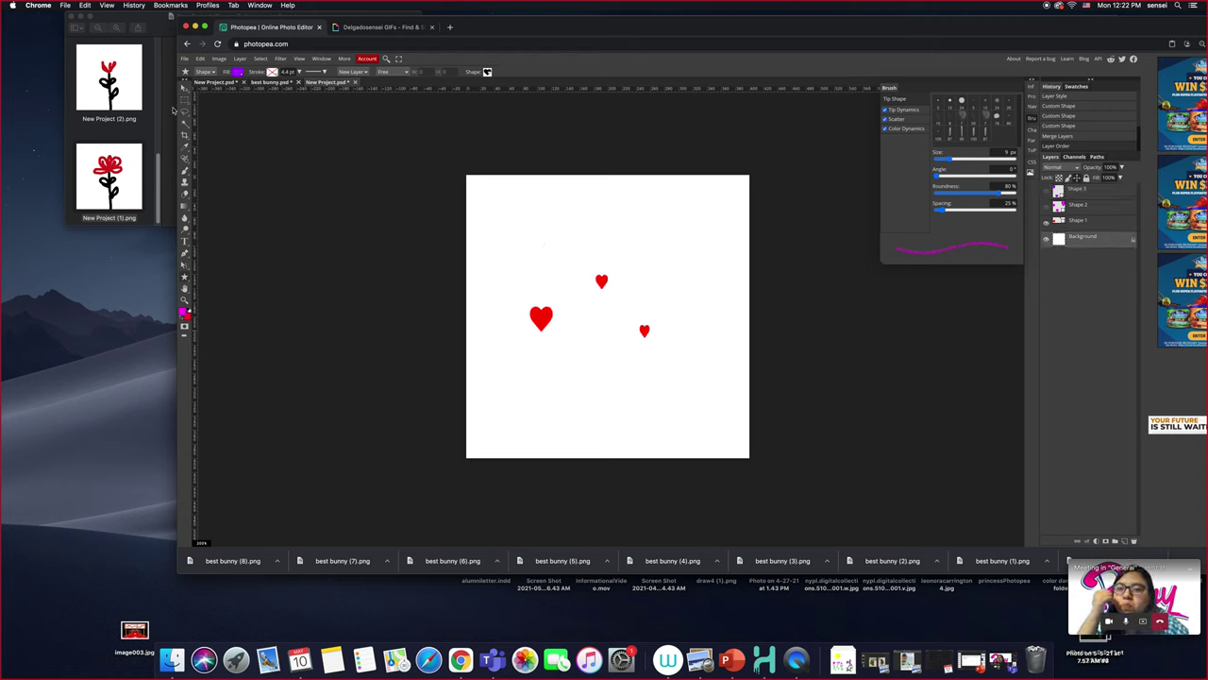
Export the image with only the red hearts as a 400 by 400 px PNG at 100% quality
{"action": "left_click", "coordinate": [187, 59]}
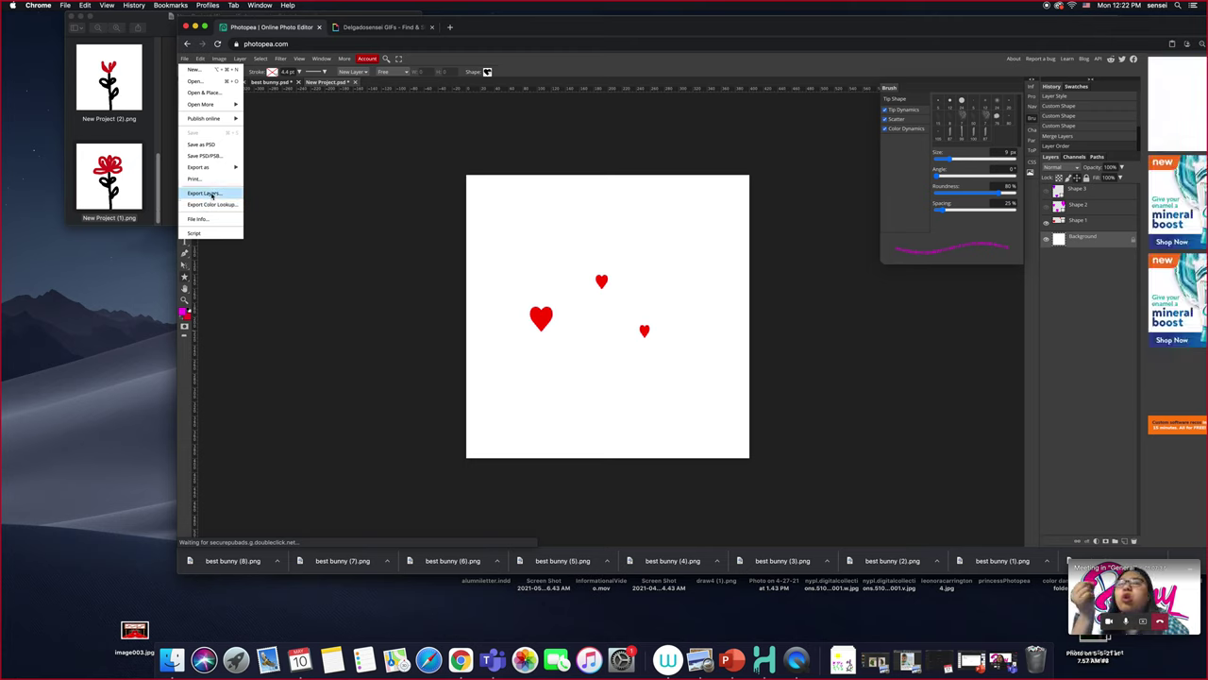
{"action": "mouse_move", "coordinate": [222, 167]}
{"action": "left_click", "coordinate": [262, 168]}
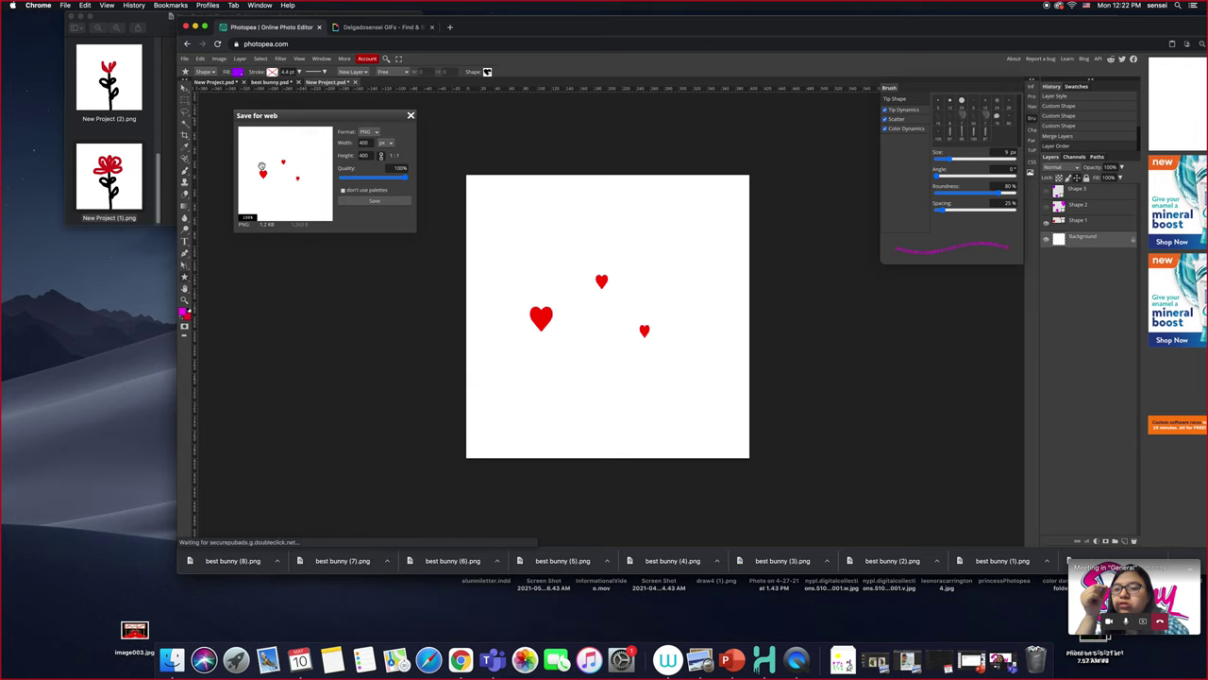
{"action": "left_click", "coordinate": [373, 201]}
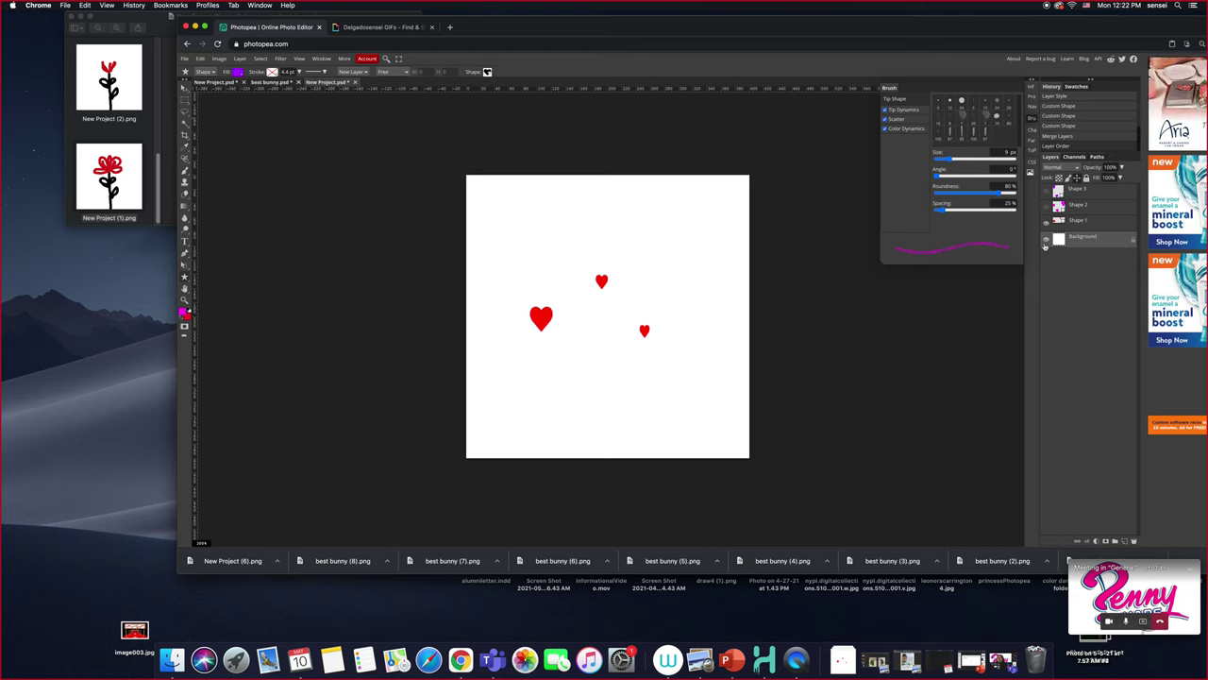
Show the magenta hearts layer with the red hearts and export the image as a 400 by 400 px PNG at 100% quality
{"action": "left_click", "coordinate": [1047, 207]}
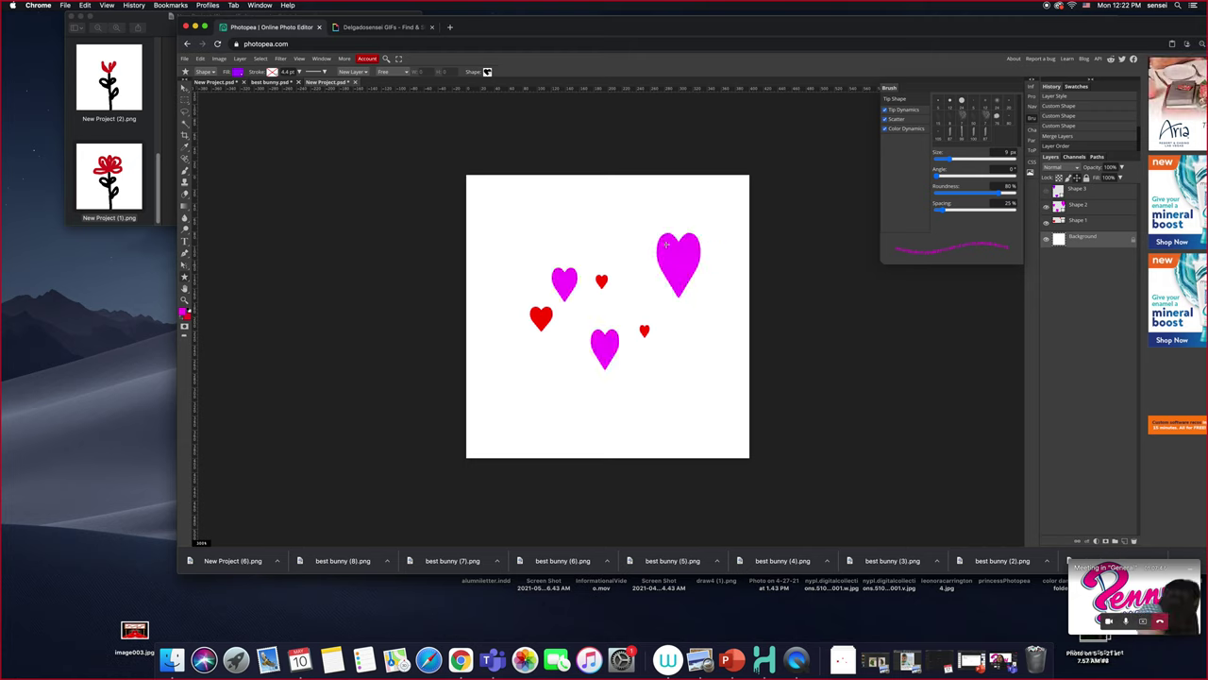
{"action": "left_click", "coordinate": [185, 58]}
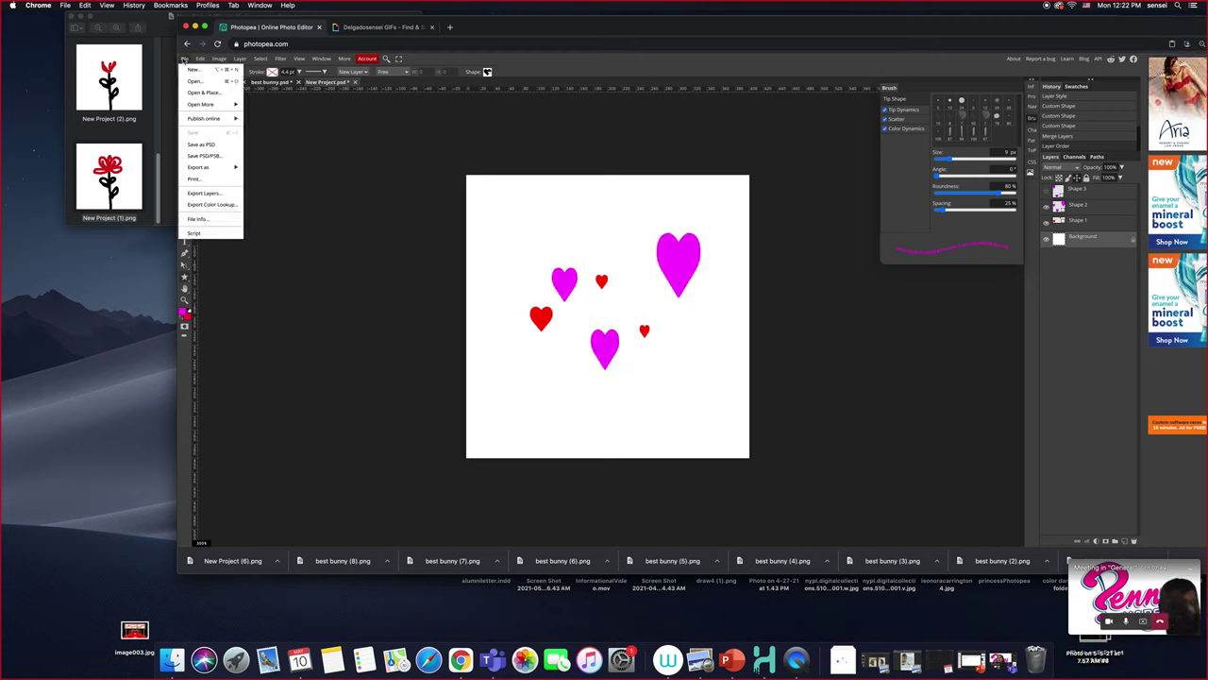
{"action": "mouse_move", "coordinate": [205, 167]}
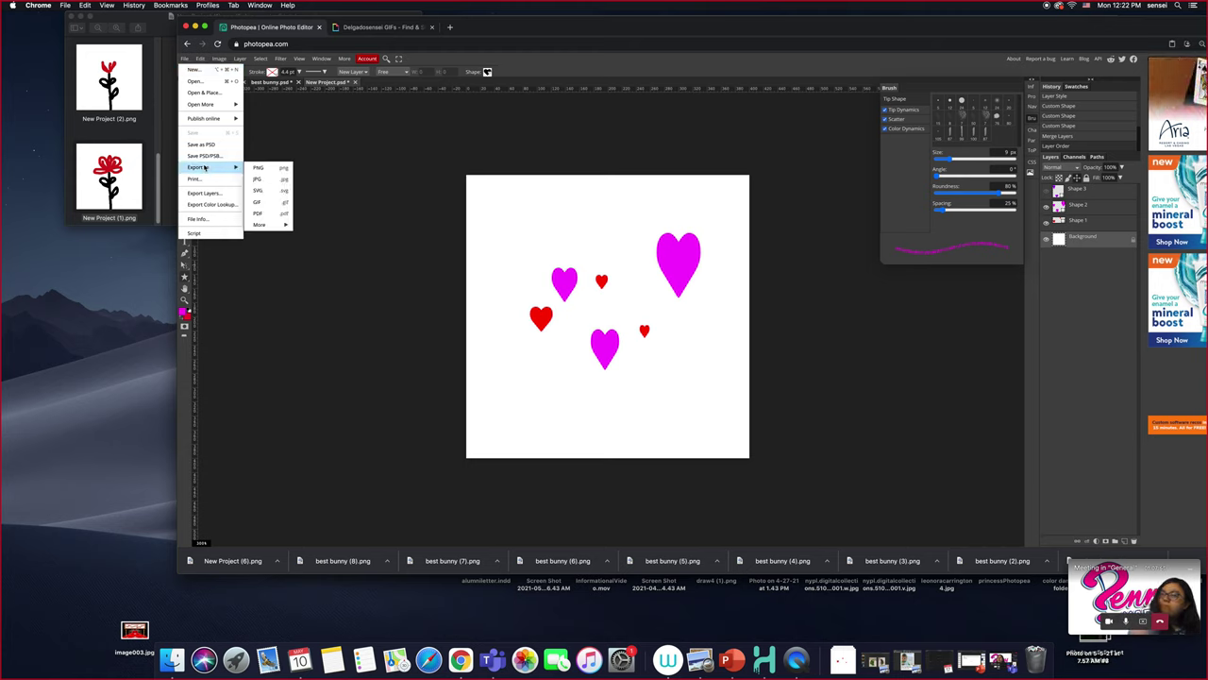
{"action": "left_click", "coordinate": [260, 167]}
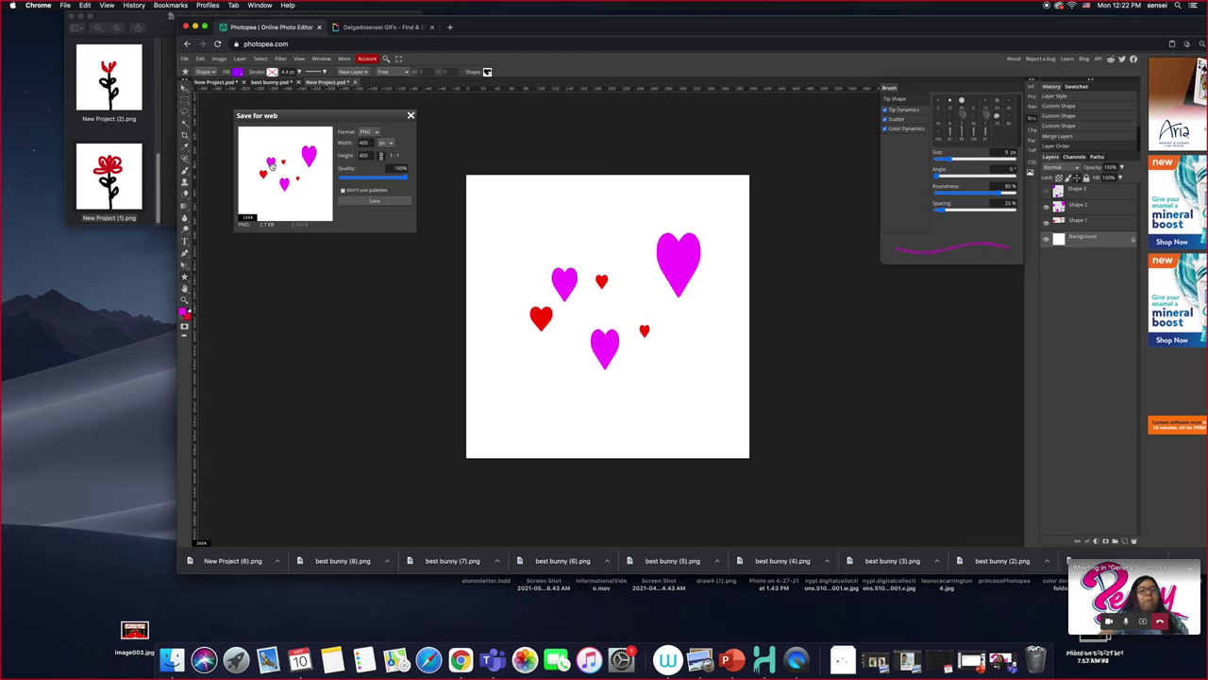
{"action": "left_click", "coordinate": [383, 201]}
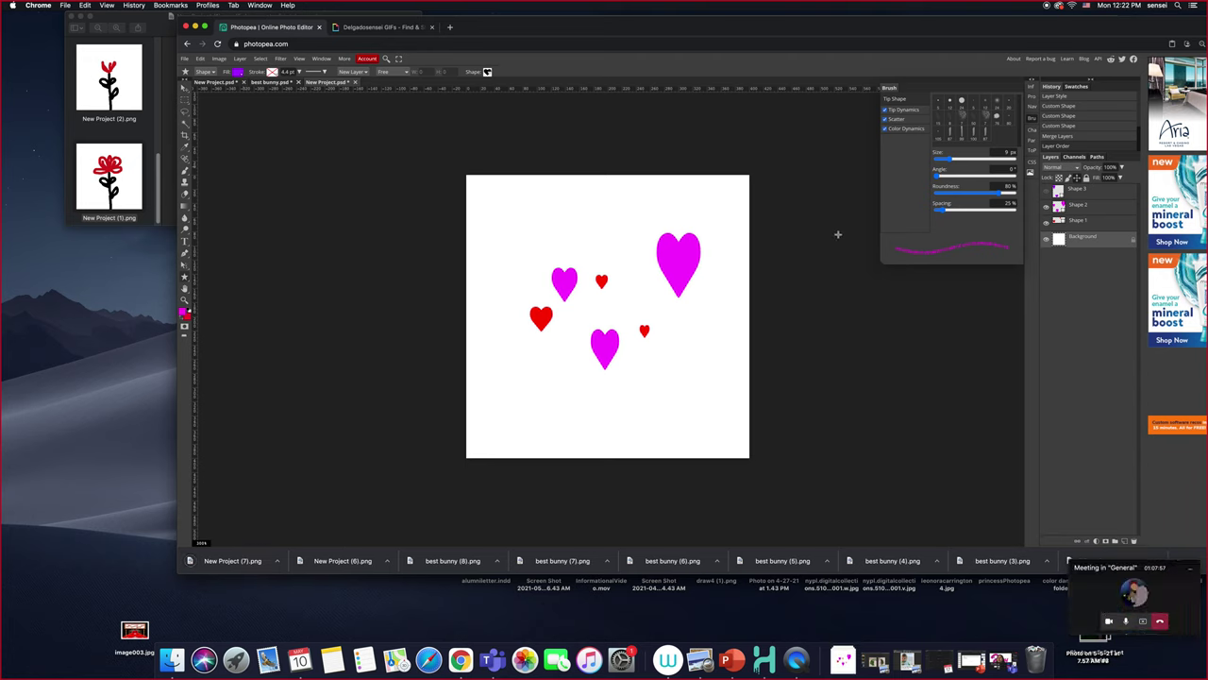
Show the purple hearts layer as well and export all three heart groups as a 400 by 400 px PNG at 100% quality
{"action": "left_click", "coordinate": [1046, 191]}
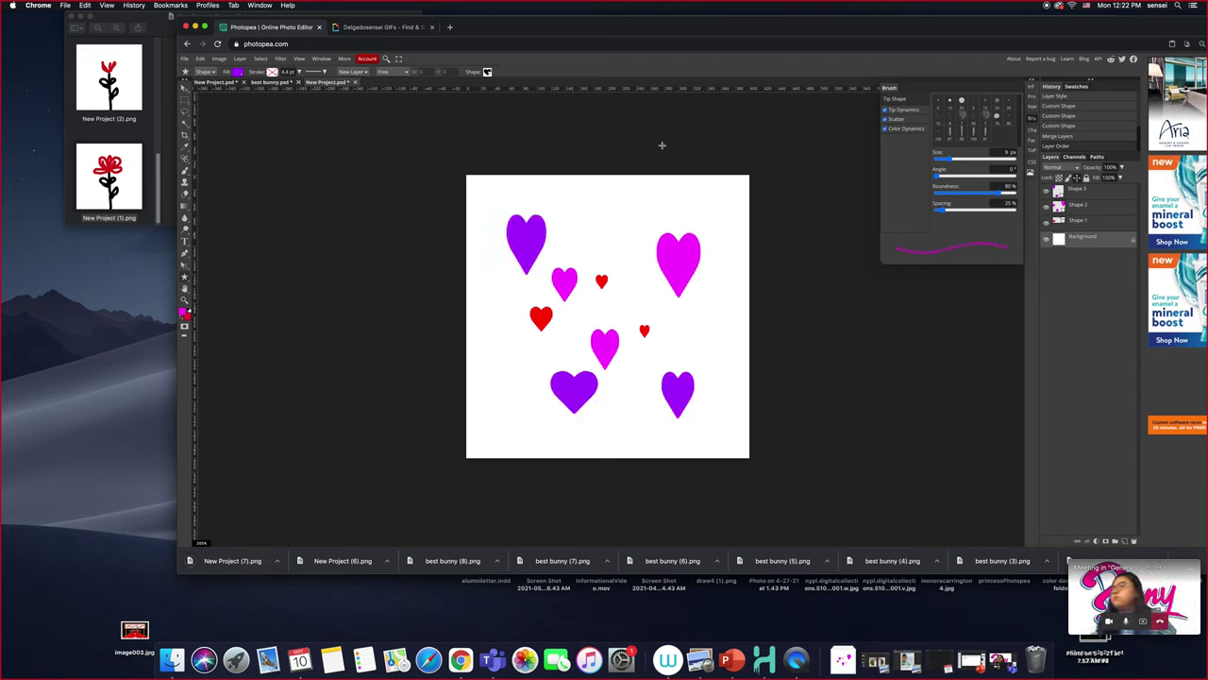
{"action": "left_click", "coordinate": [185, 59]}
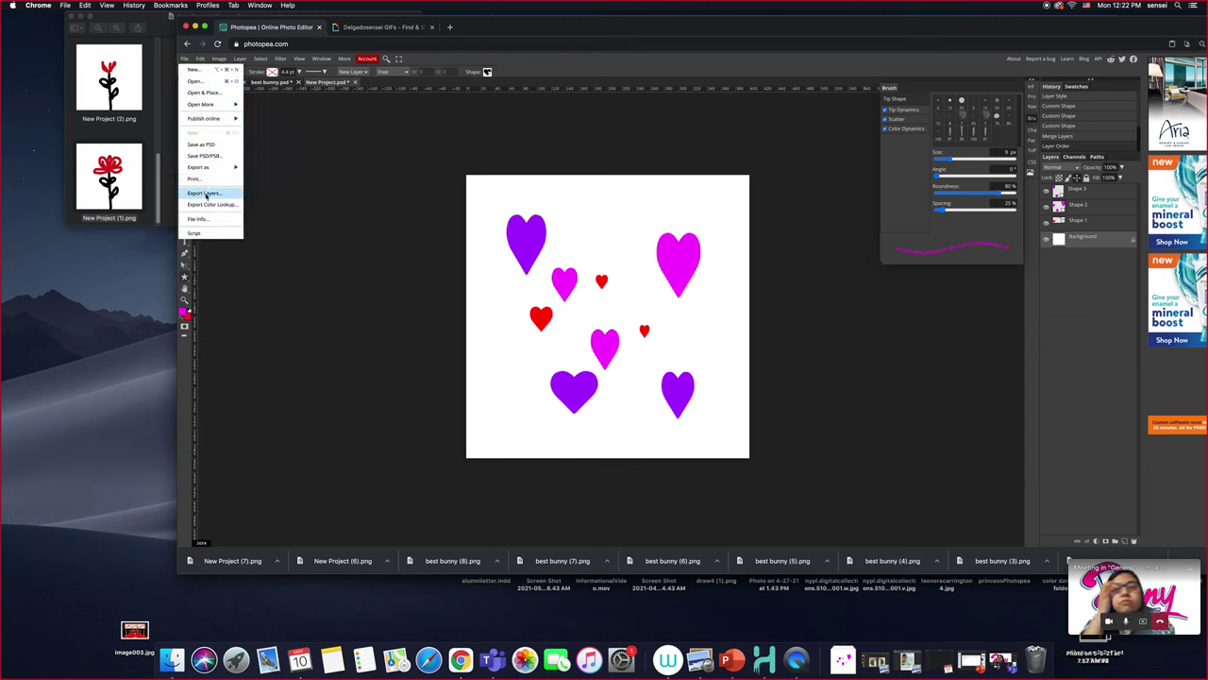
{"action": "mouse_move", "coordinate": [227, 167]}
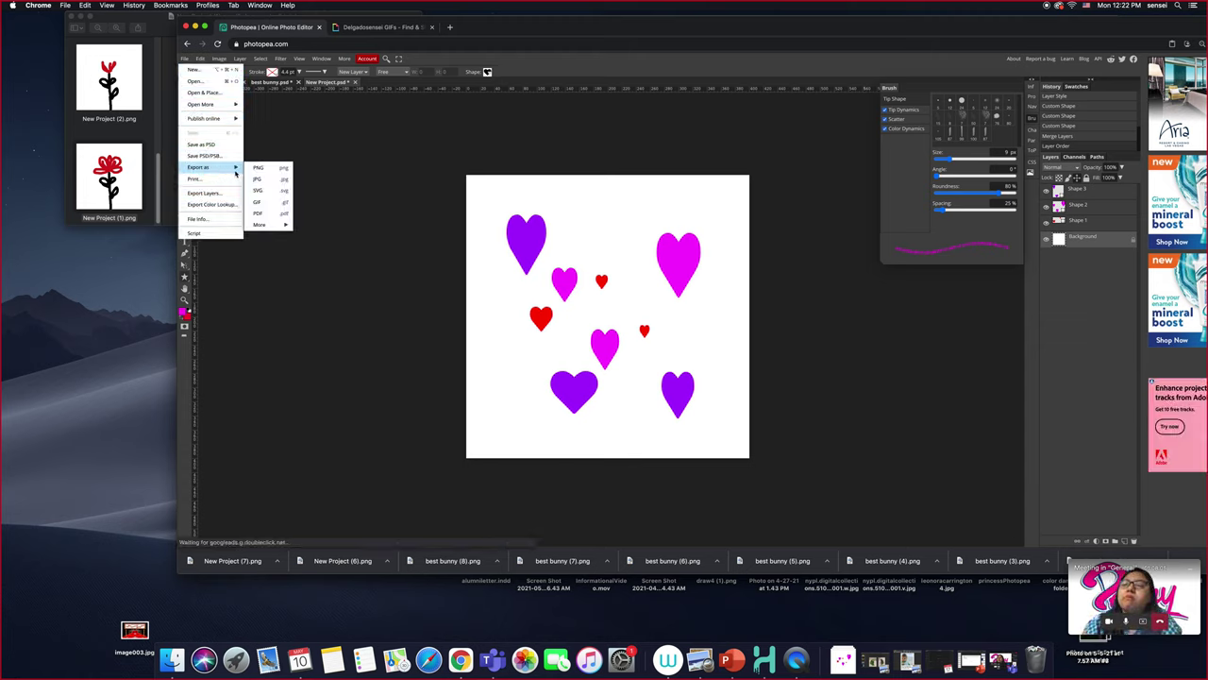
{"action": "left_click", "coordinate": [258, 170]}
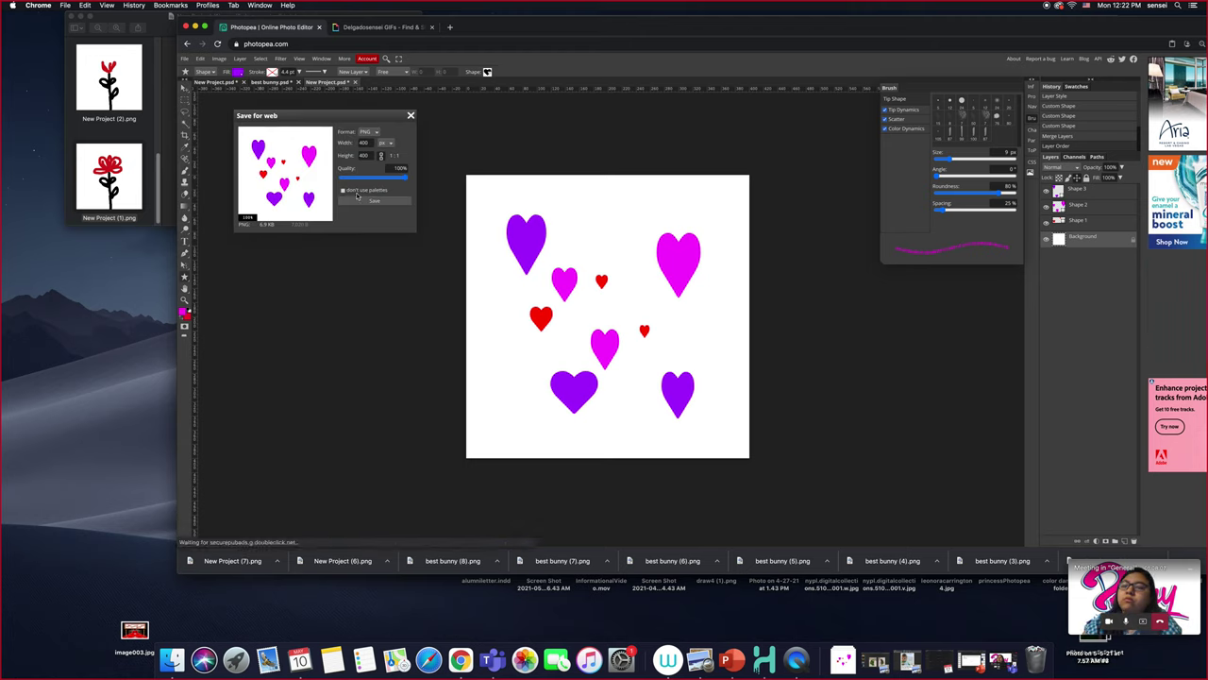
{"action": "left_click", "coordinate": [385, 201]}
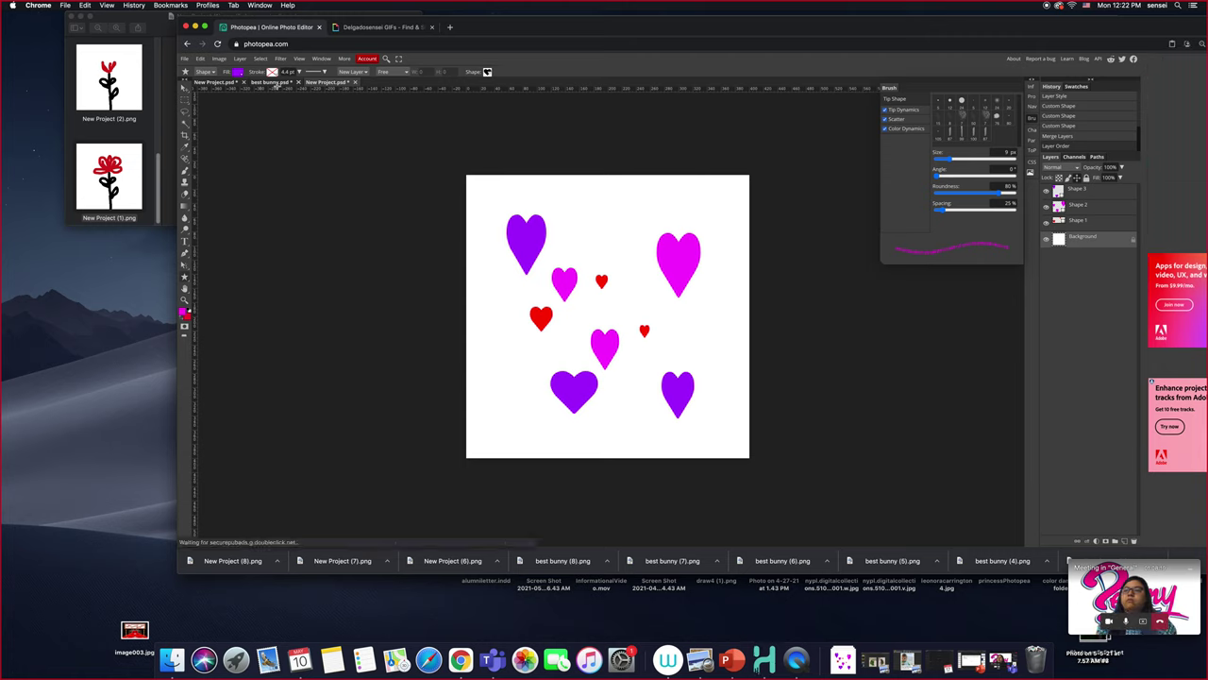
{"action": "left_click", "coordinate": [335, 116]}
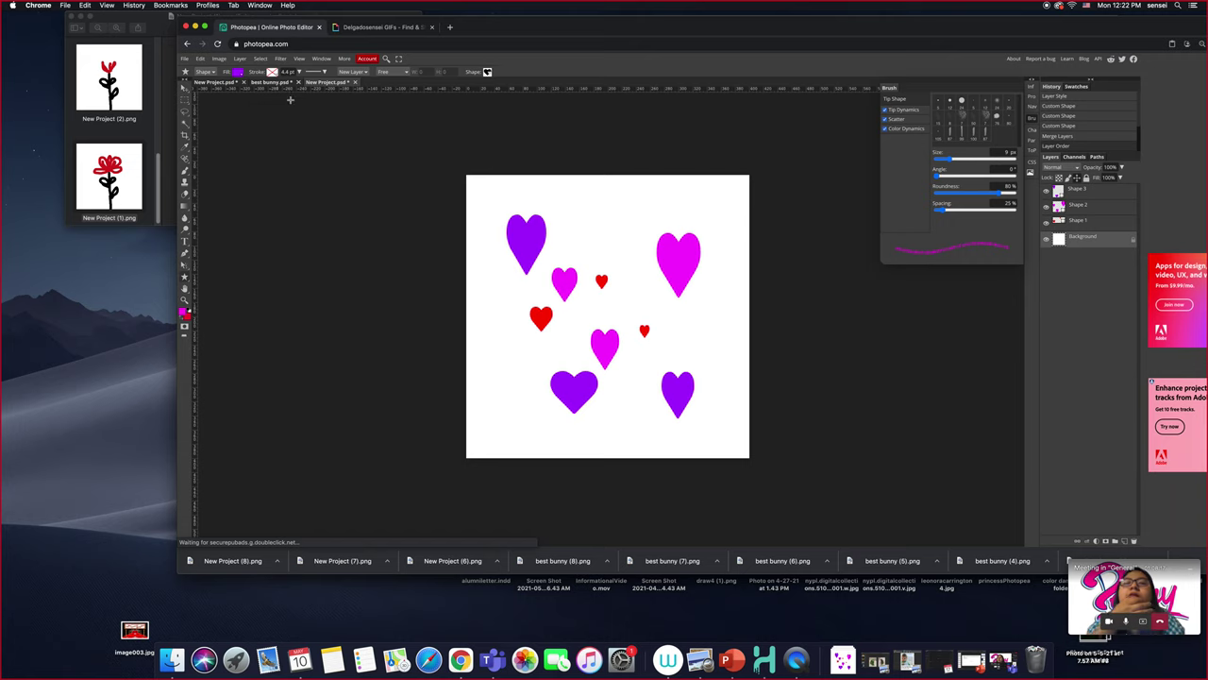
Switch to the best bunny.psd document and hide its visible drawing layers from Layer 6 down to Layer 1 copy 2
{"action": "left_click", "coordinate": [274, 83]}
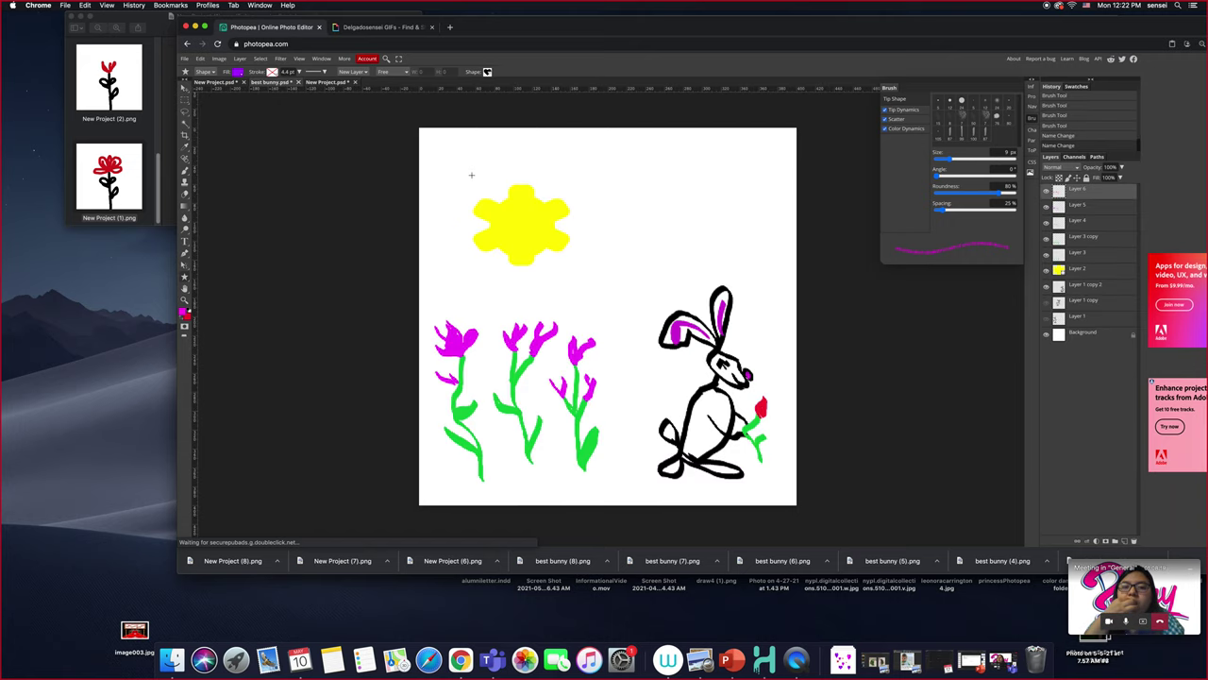
{"action": "left_click", "coordinate": [1046, 192]}
{"action": "left_click", "coordinate": [1046, 205]}
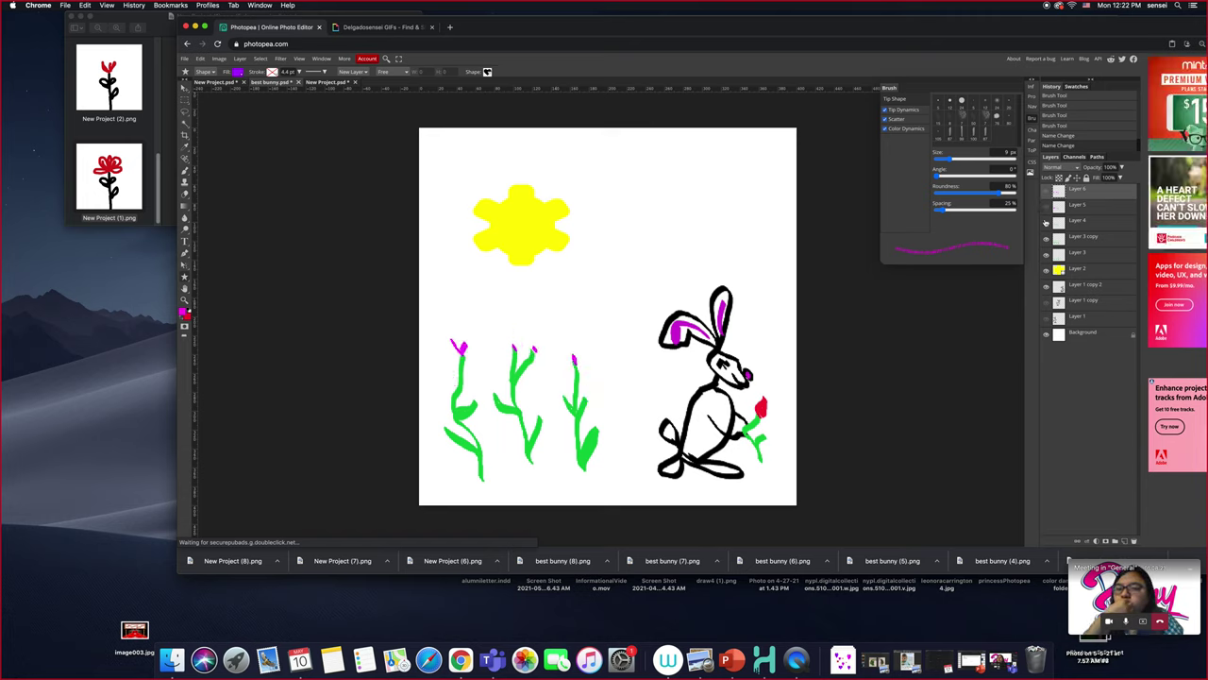
{"action": "left_click", "coordinate": [1046, 220]}
{"action": "left_click", "coordinate": [1046, 237]}
{"action": "left_click", "coordinate": [1046, 255]}
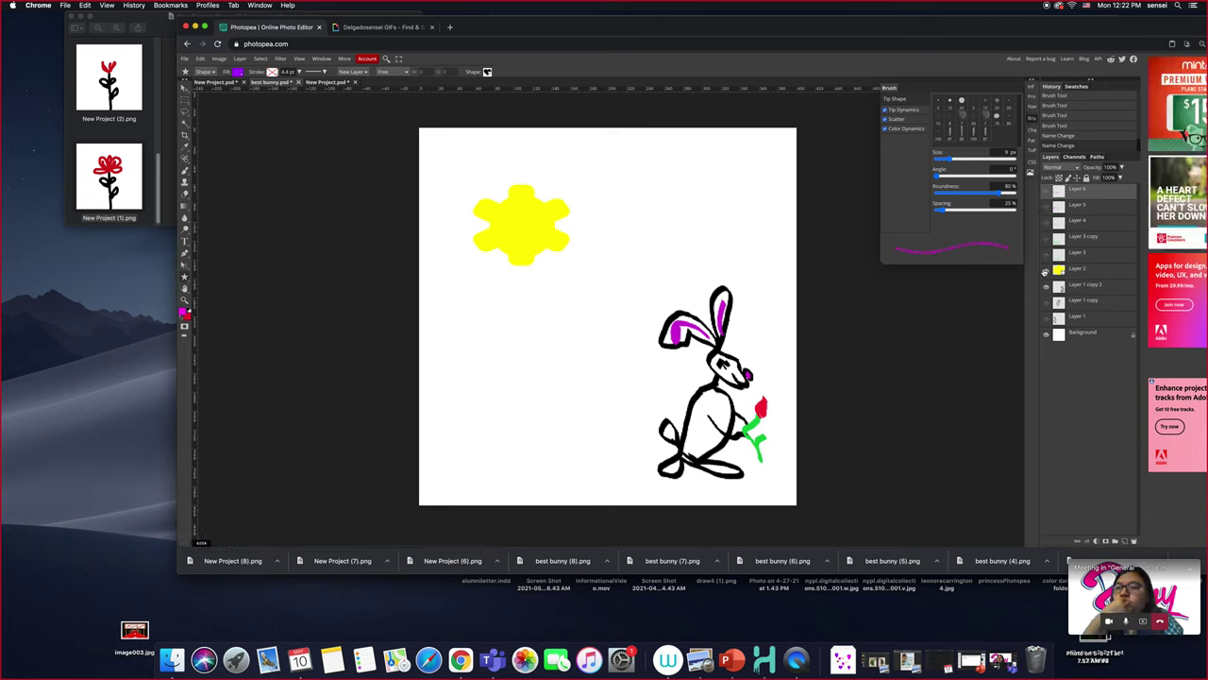
{"action": "left_click", "coordinate": [1046, 271]}
{"action": "left_click", "coordinate": [1046, 287]}
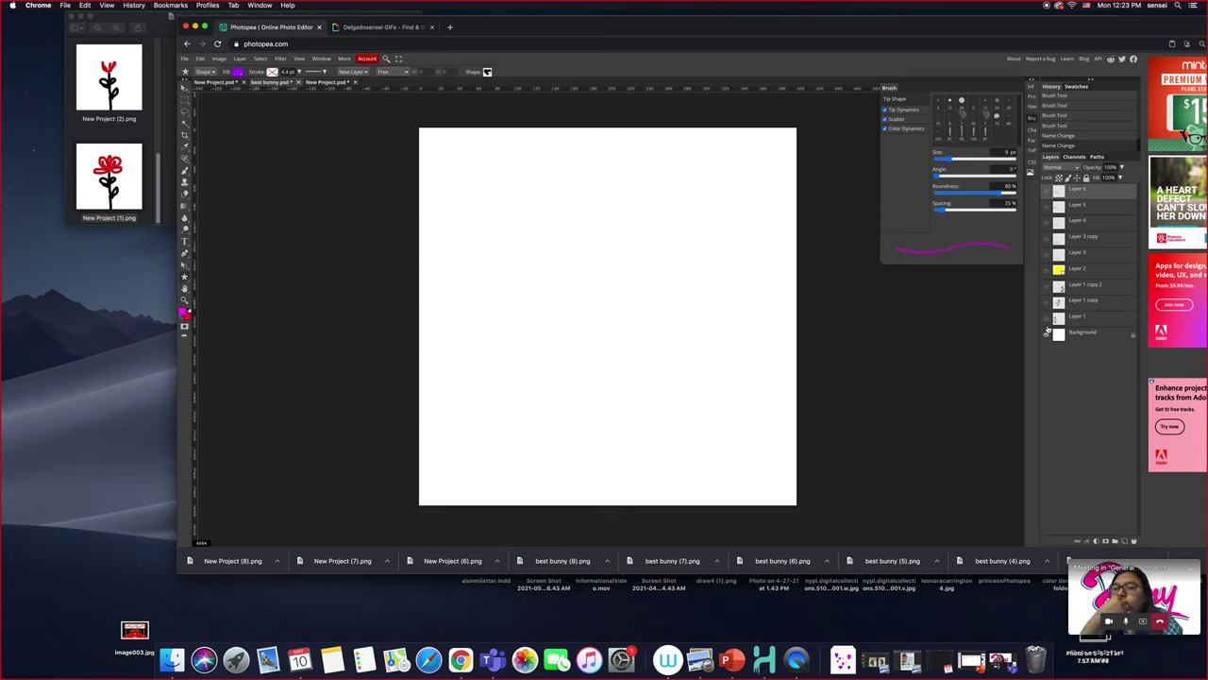
Preview the three bunny poses in turn, from Layer 1 to Layer 1 copy 2, leaving only the last pose shown
{"action": "left_click", "coordinate": [1046, 320]}
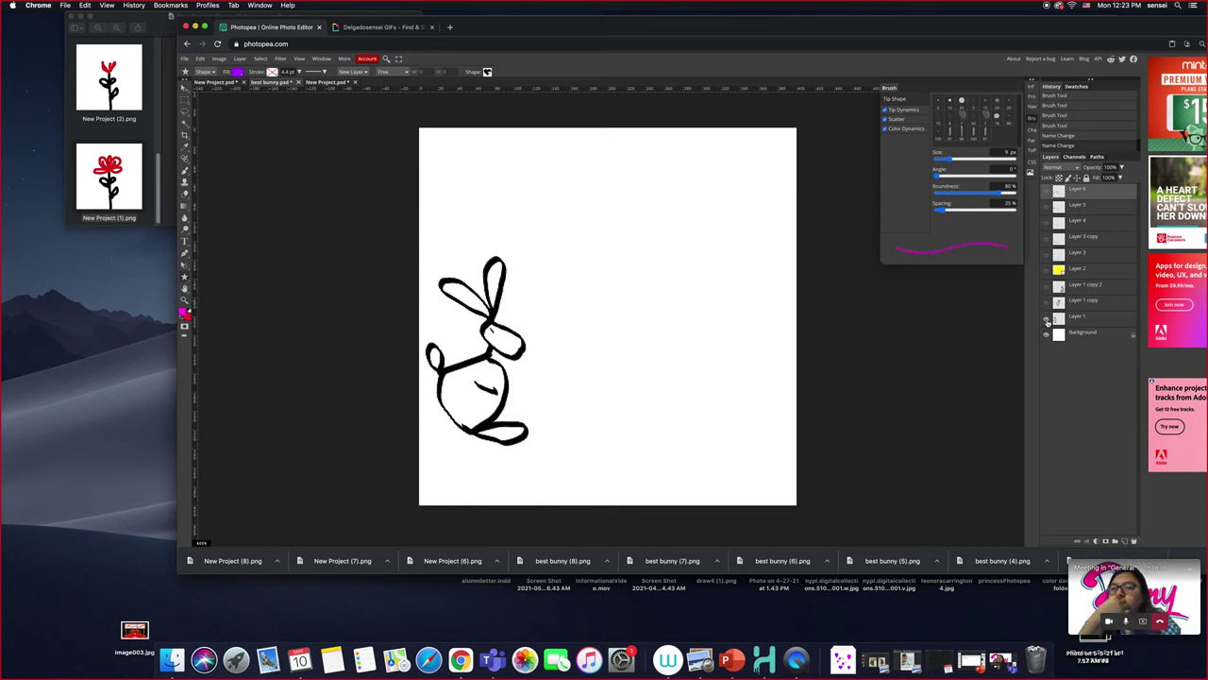
{"action": "left_click", "coordinate": [1046, 319]}
{"action": "left_click", "coordinate": [1046, 303]}
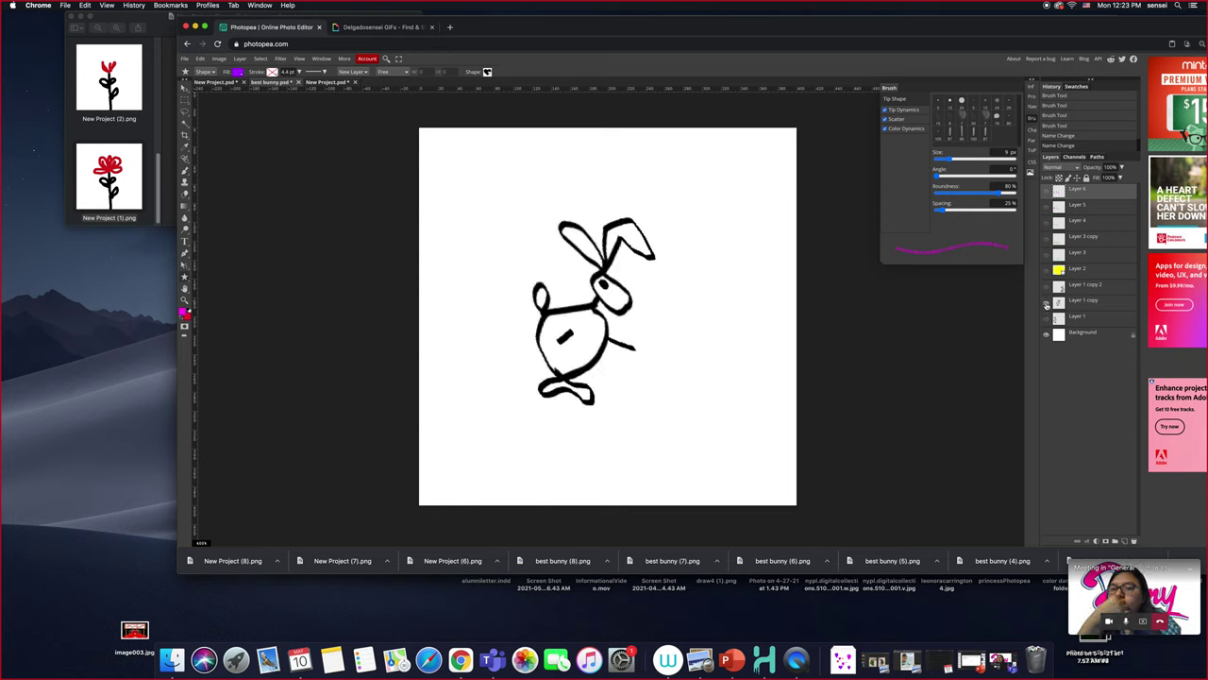
{"action": "left_click", "coordinate": [1046, 303]}
{"action": "left_click", "coordinate": [1047, 287]}
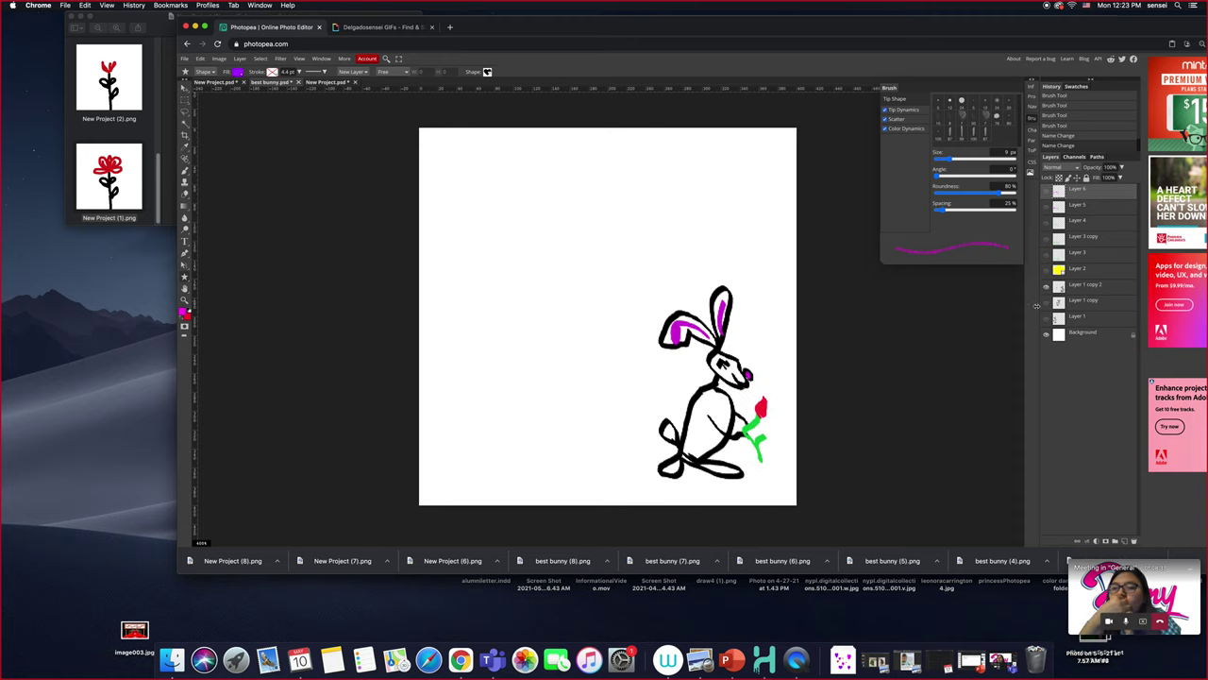
Reveal the sun and the growing flower layers one by one, from Layer 2 up to Layer 6
{"action": "left_click", "coordinate": [1047, 271]}
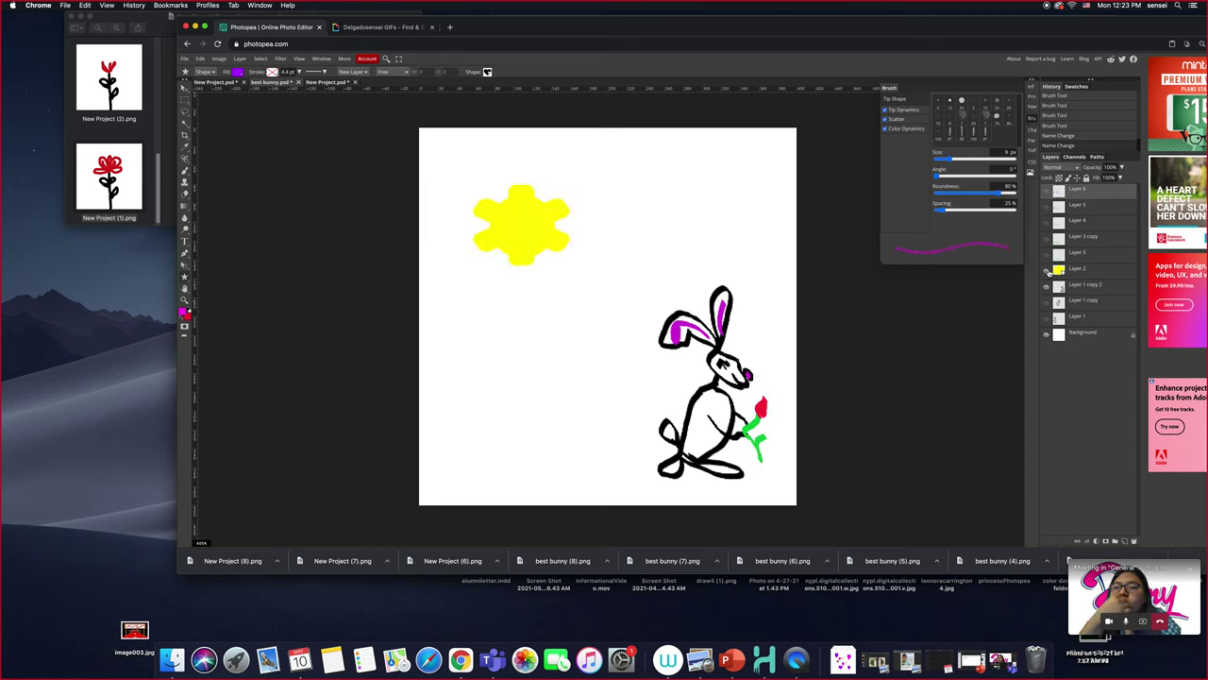
{"action": "left_click", "coordinate": [1047, 255]}
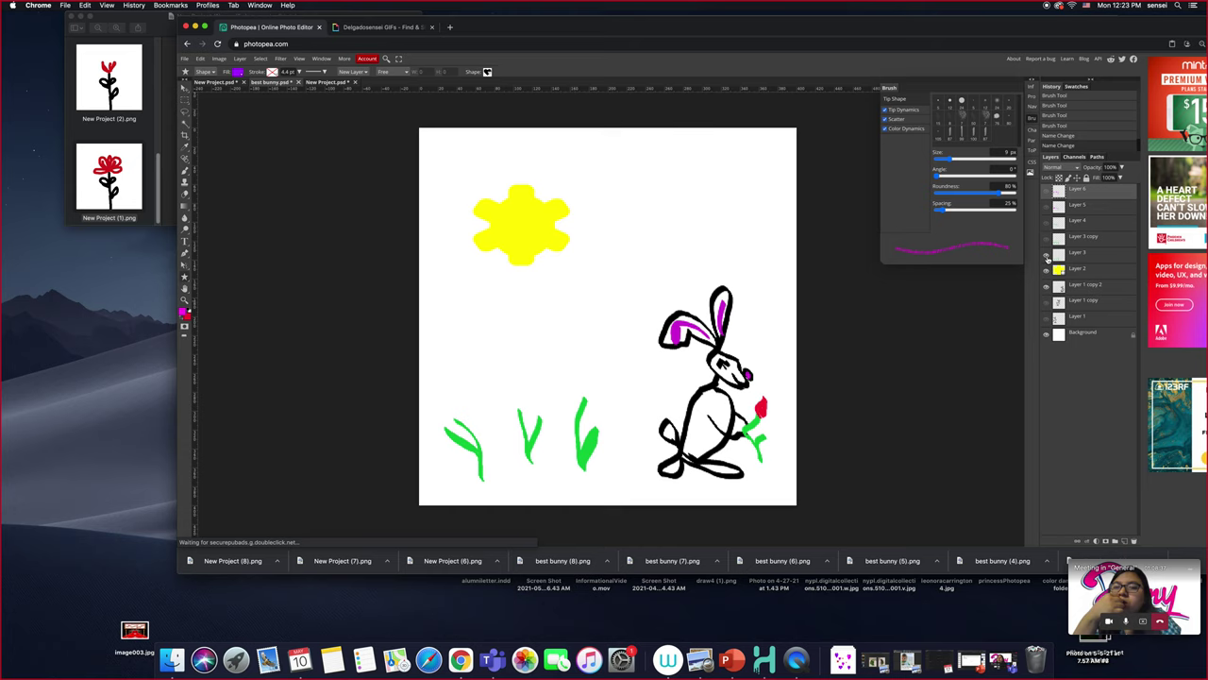
{"action": "left_click", "coordinate": [1045, 240]}
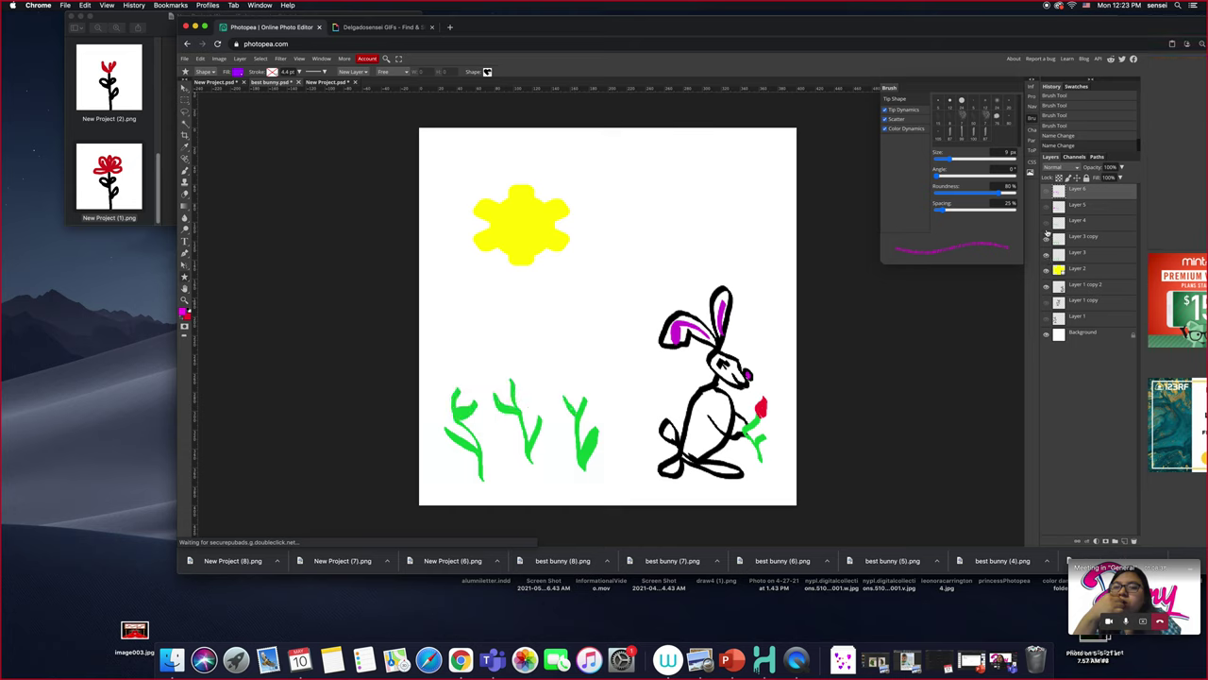
{"action": "left_click", "coordinate": [1046, 223]}
{"action": "left_click", "coordinate": [1046, 206]}
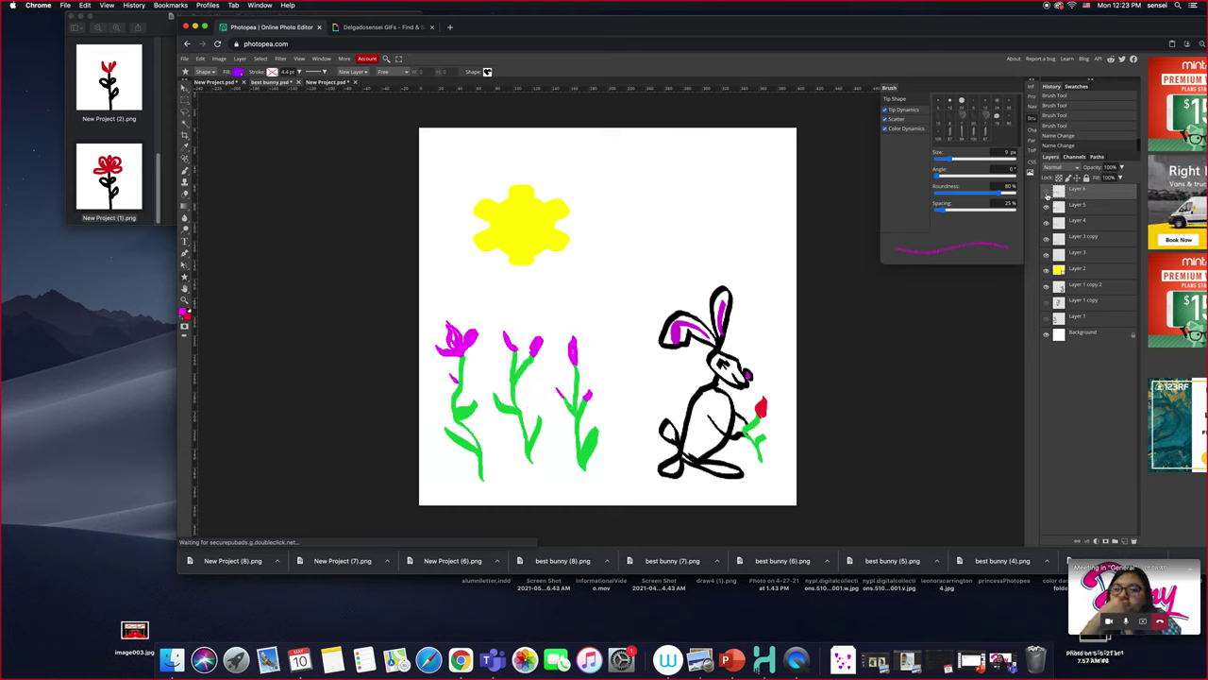
{"action": "left_click", "coordinate": [1046, 190]}
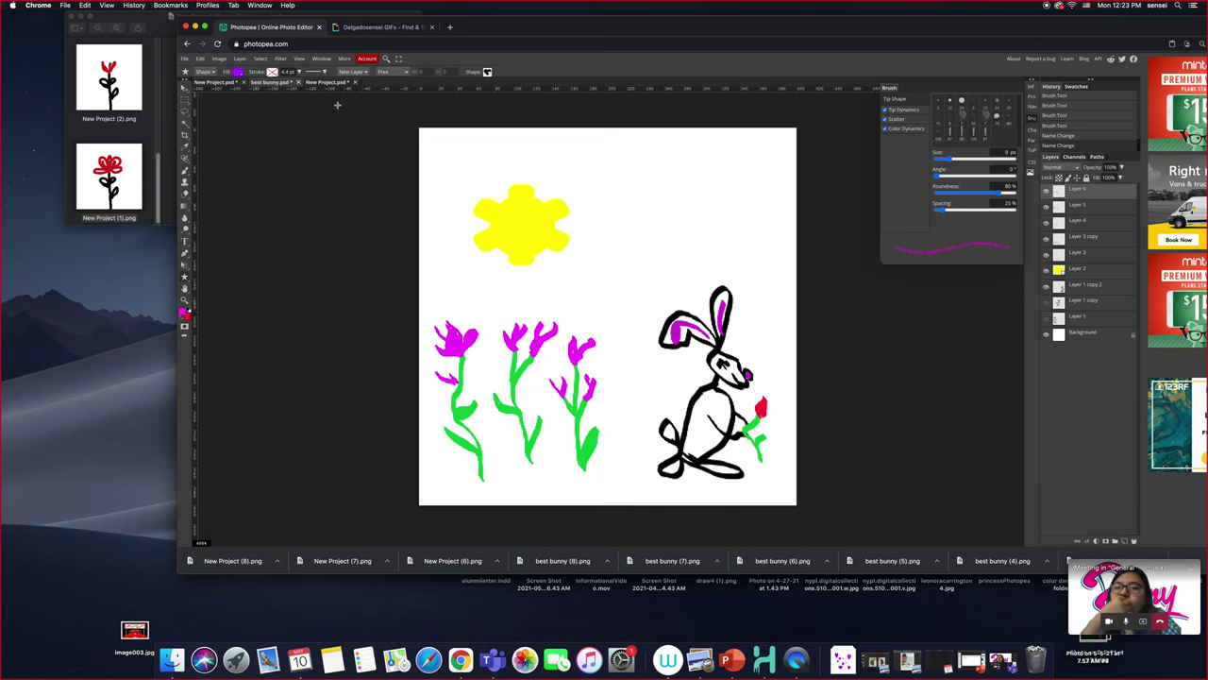
In the red flower document, hide Layers 4 to 1, and reveal them one by one to review the growth sequence
{"action": "left_click", "coordinate": [225, 83]}
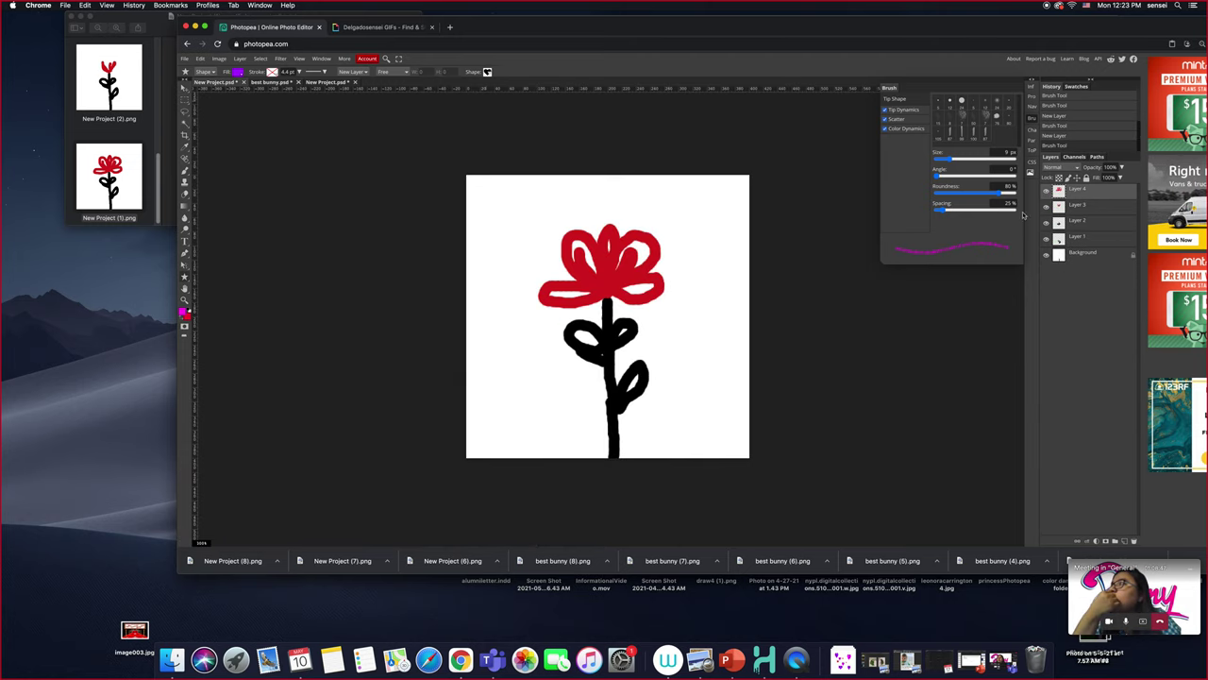
{"action": "left_click", "coordinate": [1046, 193]}
{"action": "left_click", "coordinate": [1046, 221]}
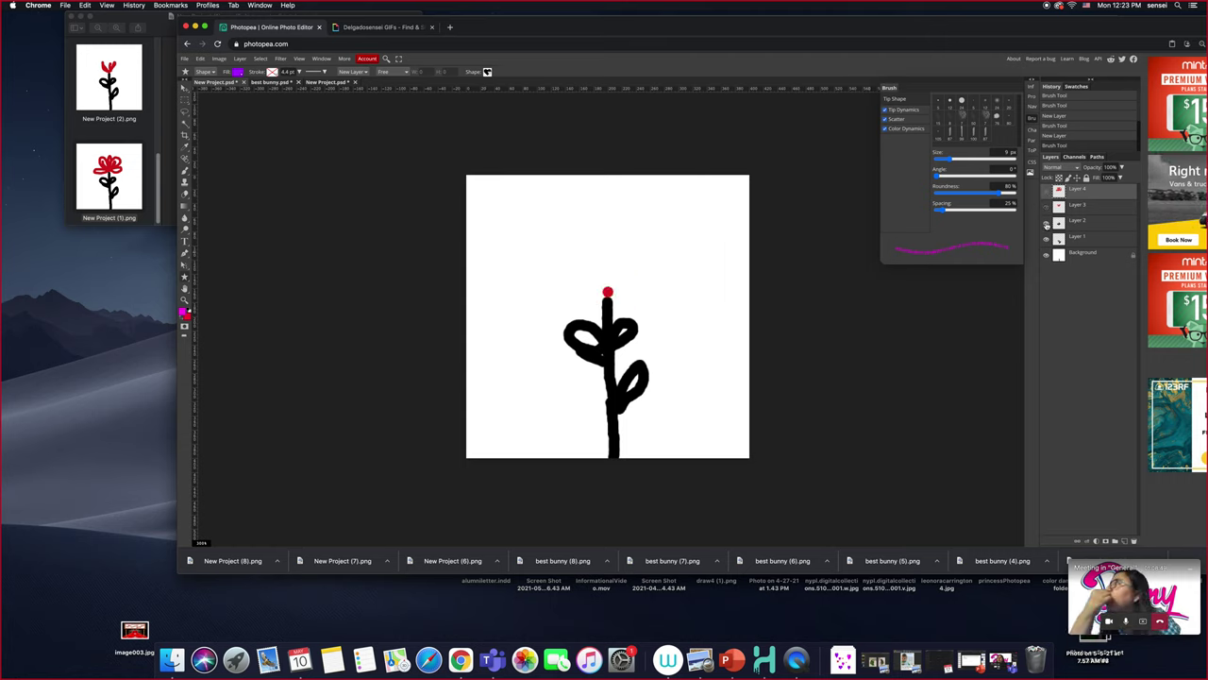
{"action": "left_click", "coordinate": [1047, 237]}
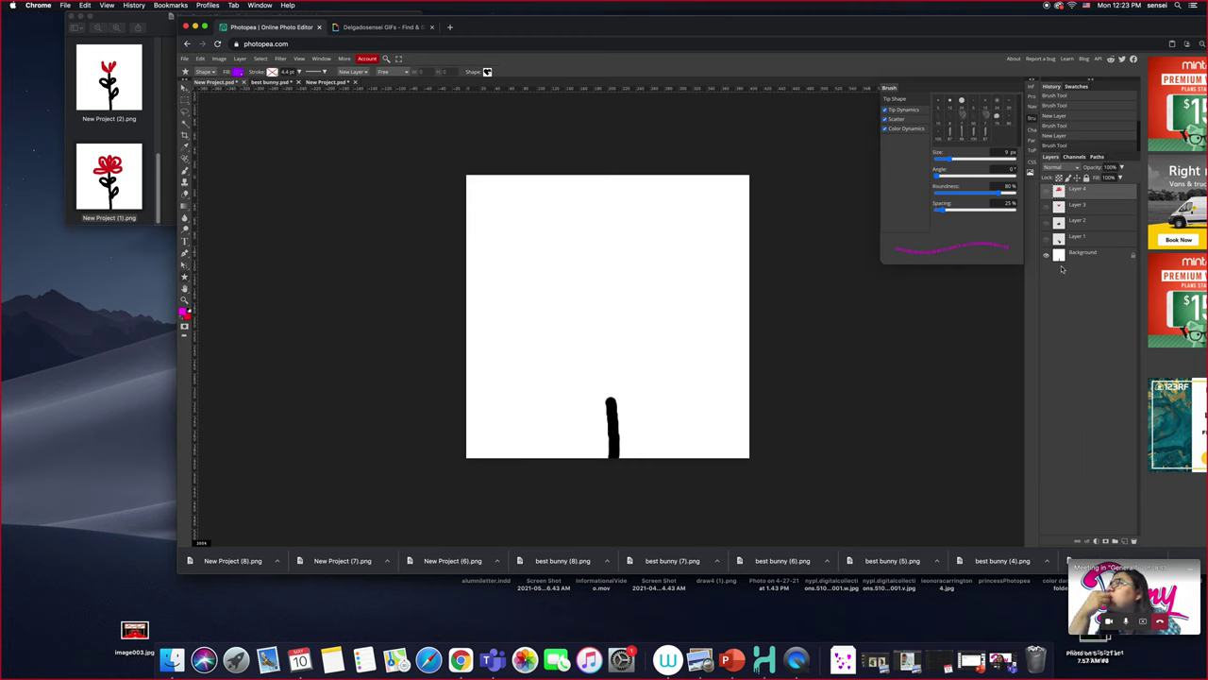
{"action": "left_click", "coordinate": [1046, 238]}
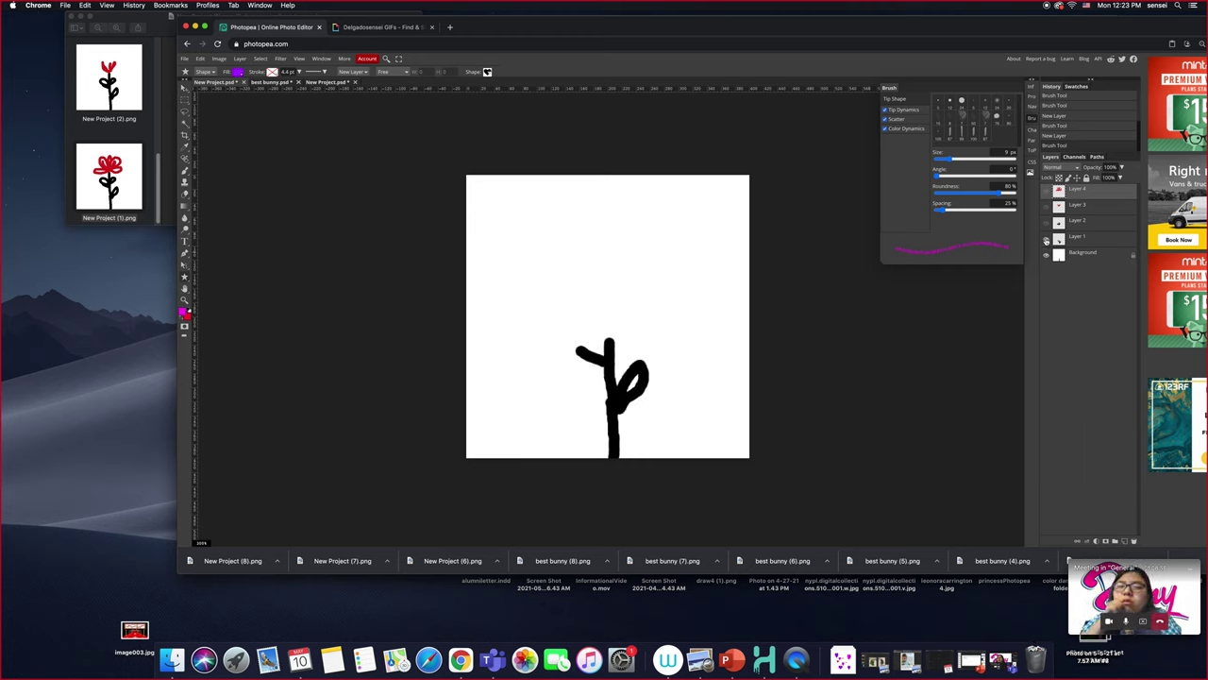
{"action": "left_click", "coordinate": [1046, 223]}
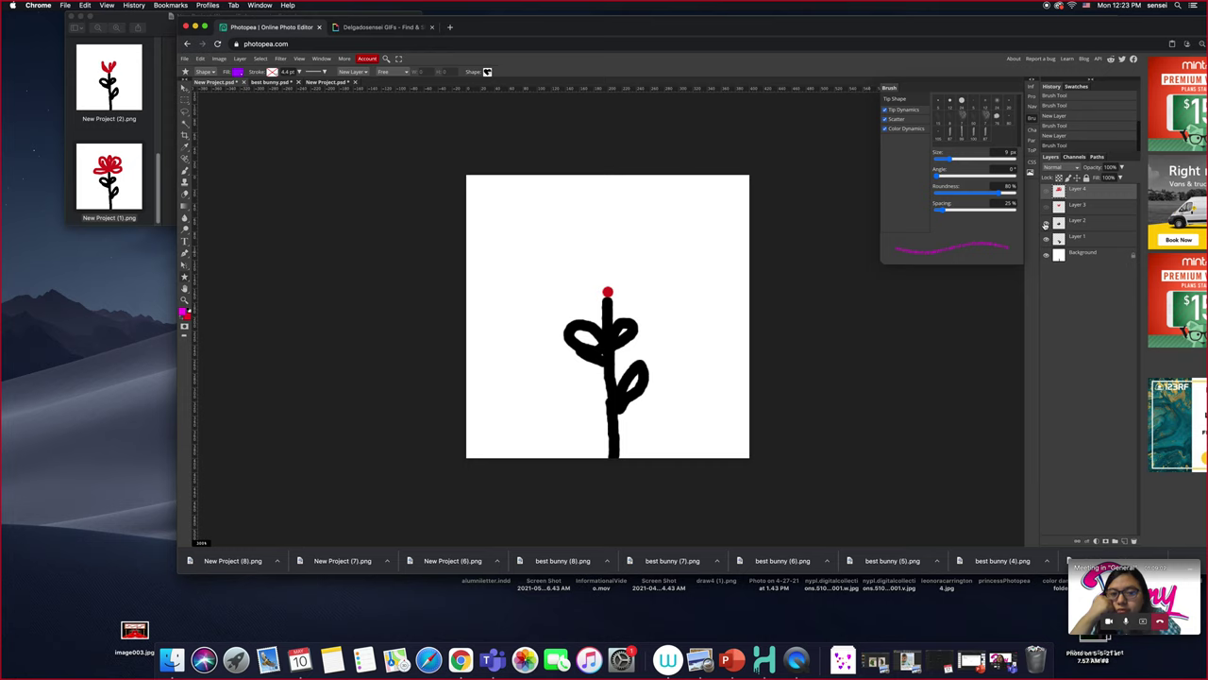
{"action": "left_click", "coordinate": [1045, 209]}
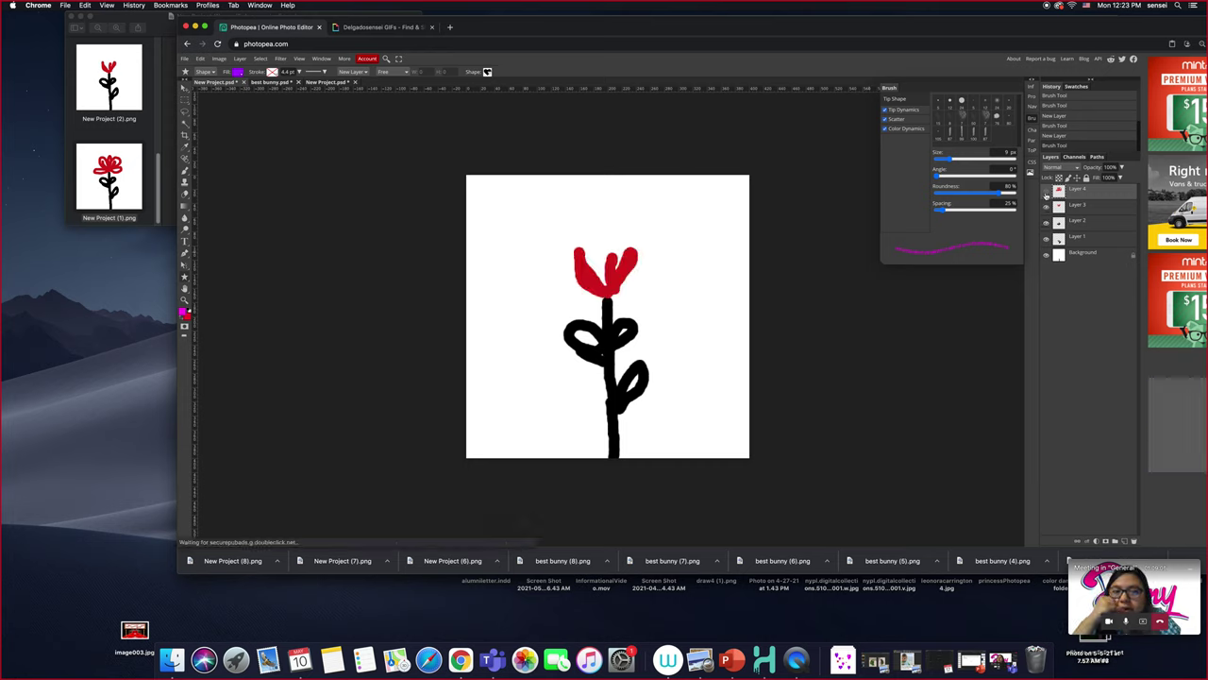
{"action": "left_click", "coordinate": [1046, 192]}
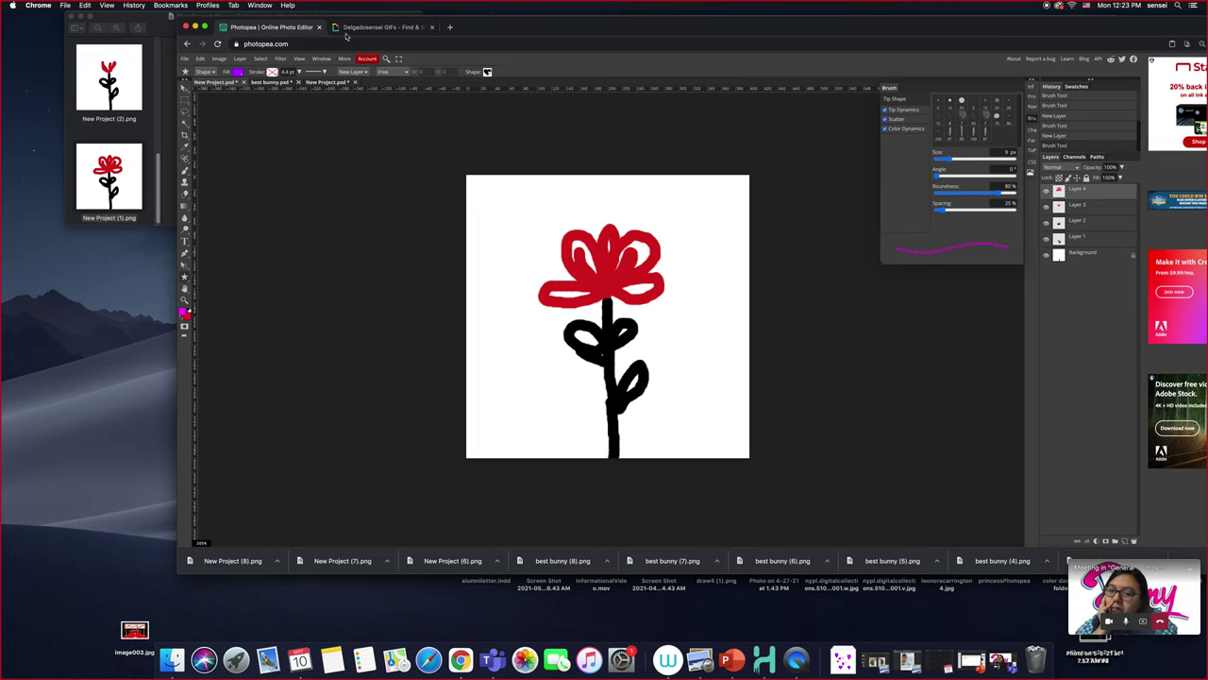
Switch to GIPHY and start creating a new GIF from an image file
{"action": "left_click", "coordinate": [381, 28]}
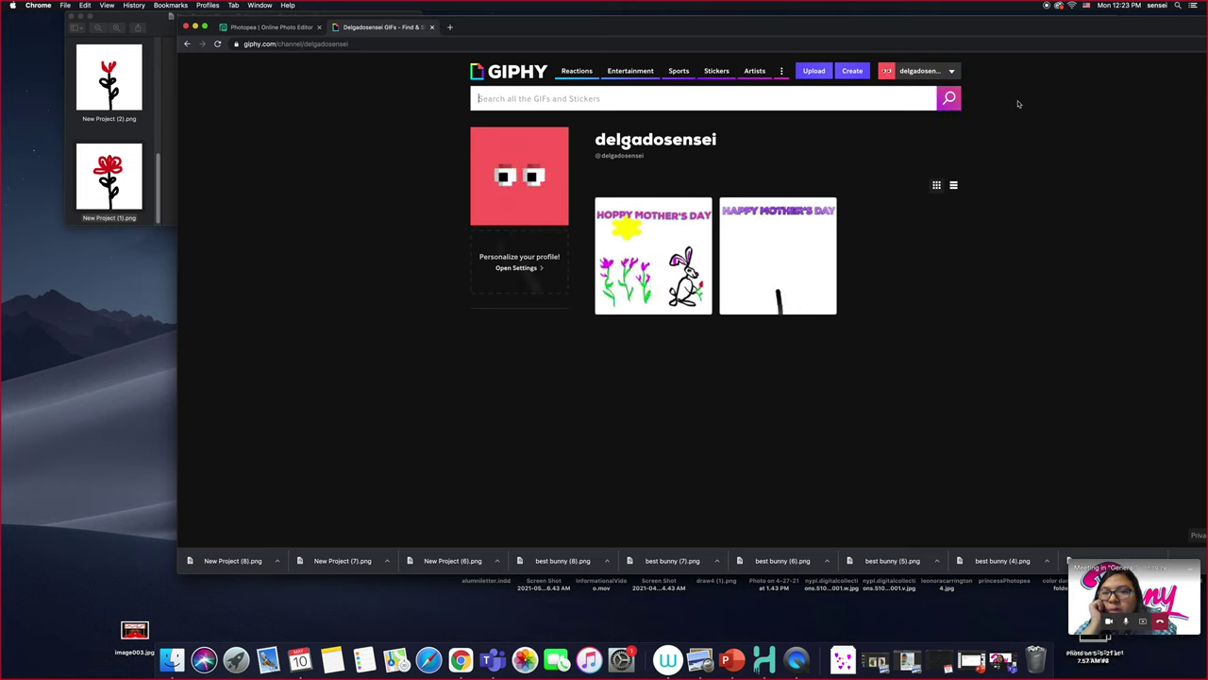
{"action": "left_click", "coordinate": [854, 71]}
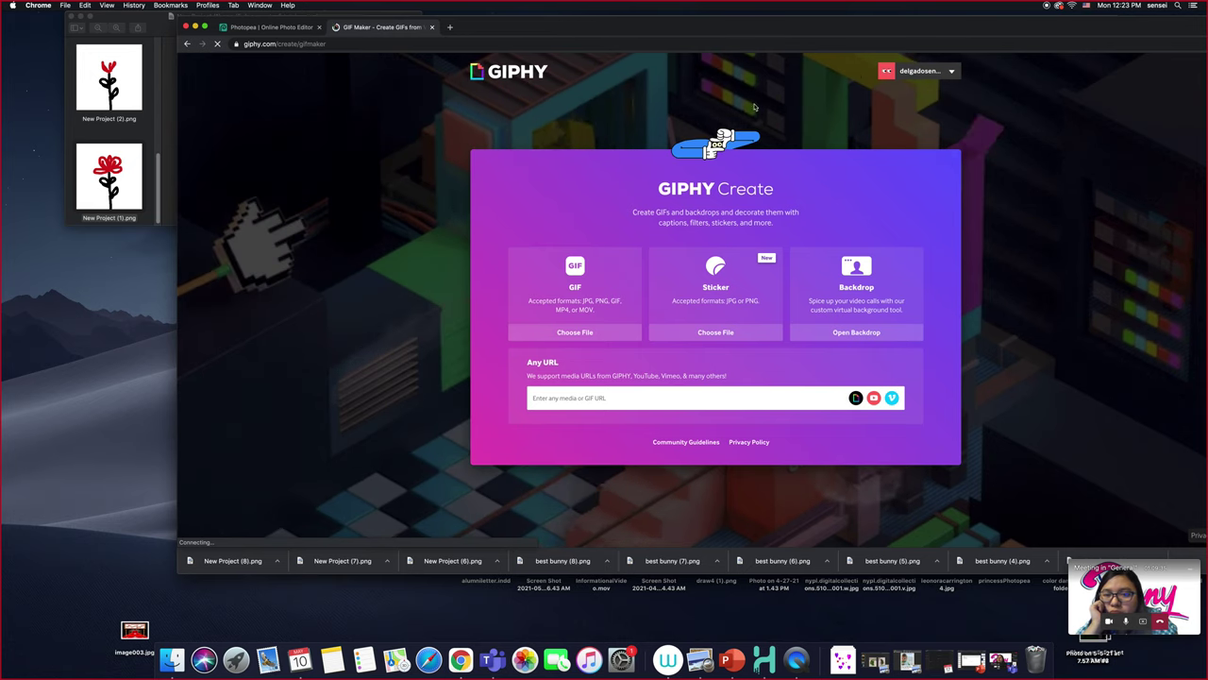
{"action": "left_click", "coordinate": [571, 293]}
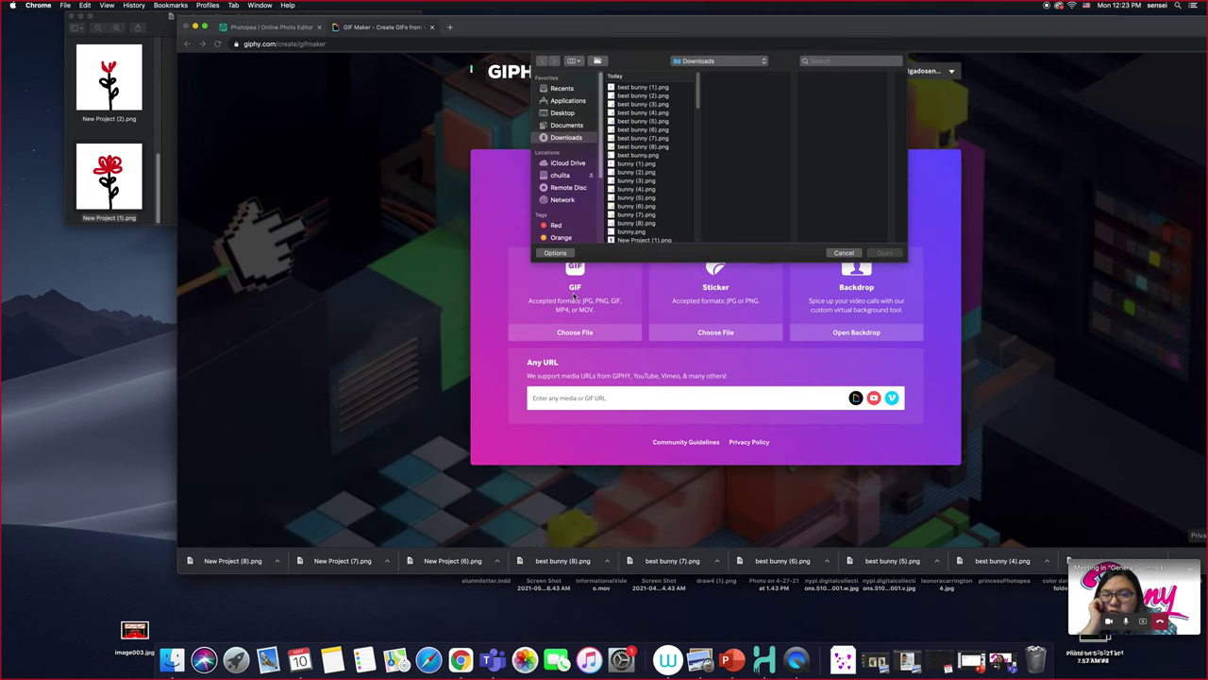
Check the exported heart frames in Downloads and load New Project (6).png, with only the three red hearts, as the GIF's first image
{"action": "scroll", "coordinate": [698, 99], "scroll_direction": "down", "scroll_amount": 1}
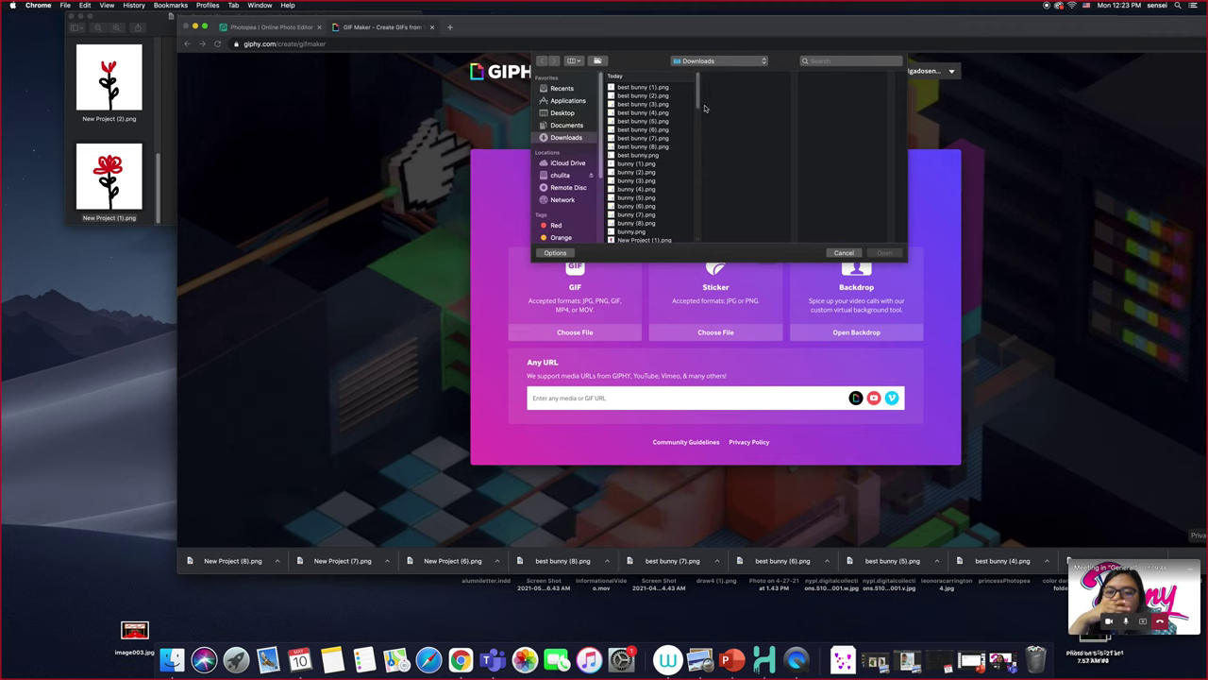
{"action": "scroll", "coordinate": [671, 161], "scroll_direction": "down", "scroll_amount": 5}
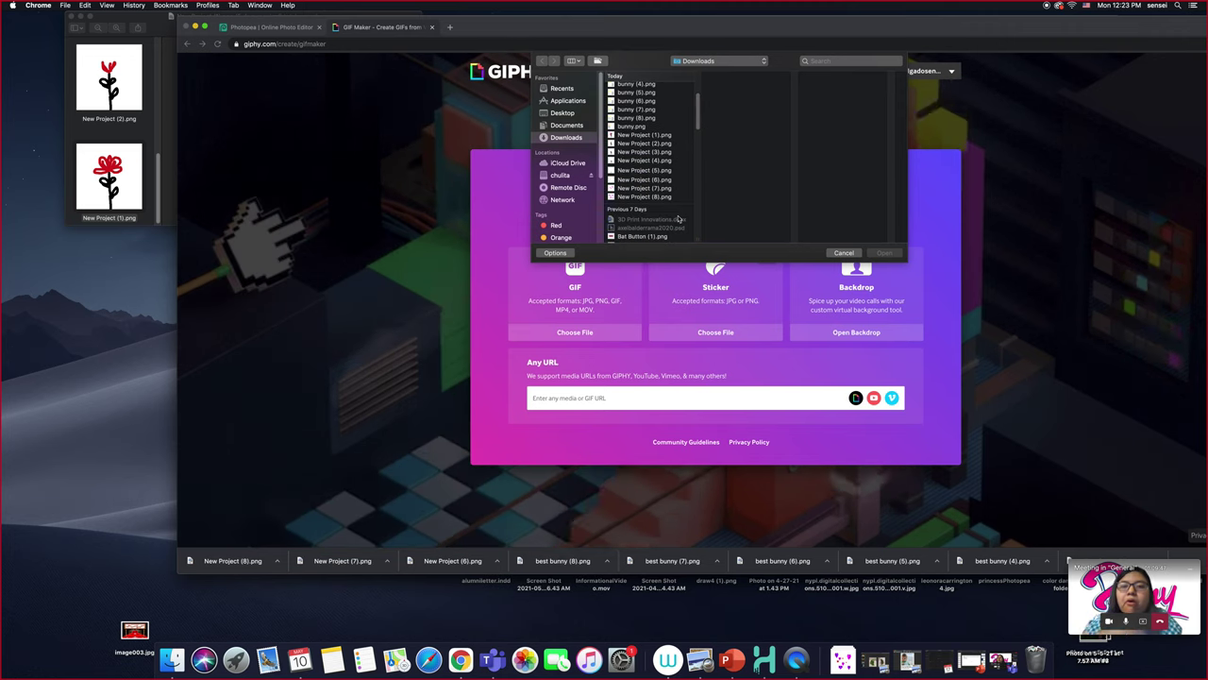
{"action": "left_click", "coordinate": [671, 198]}
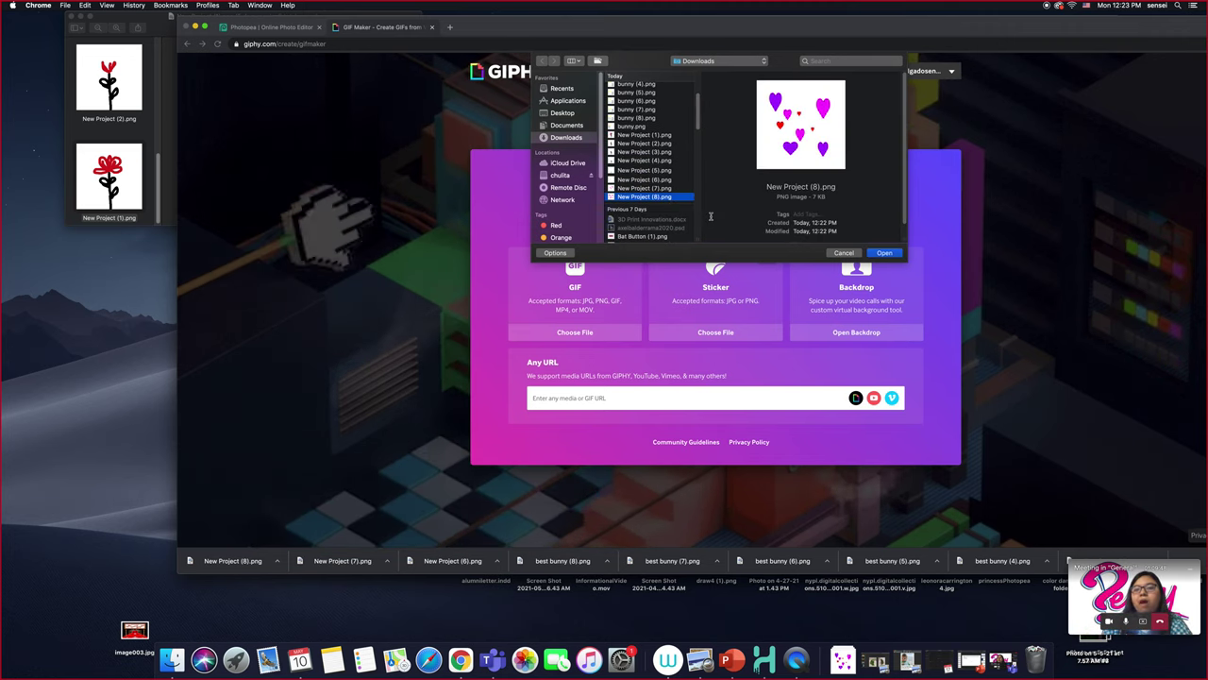
{"action": "left_click", "coordinate": [666, 188]}
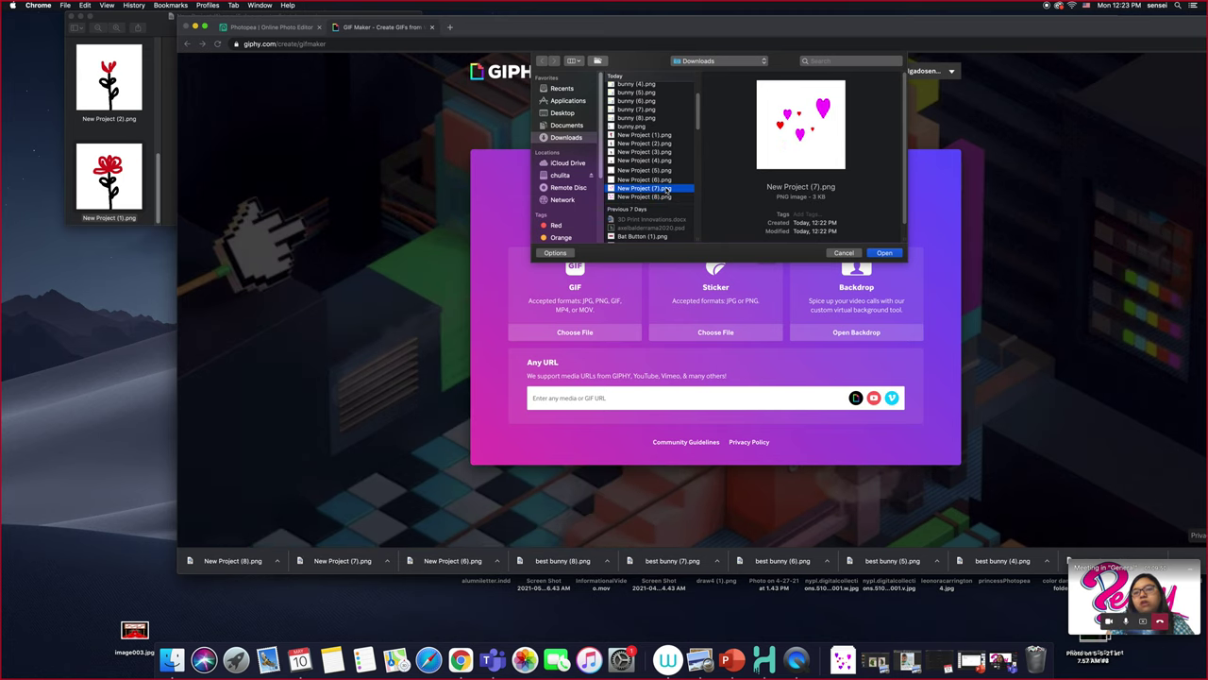
{"action": "left_click", "coordinate": [667, 180]}
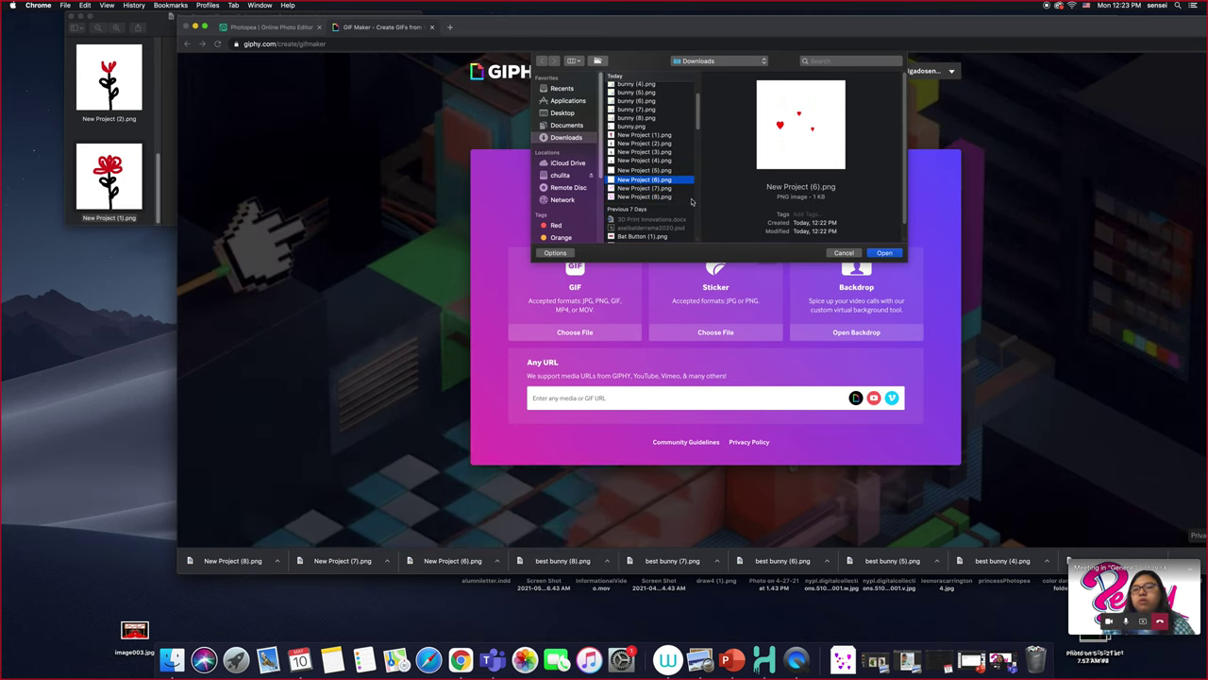
{"action": "left_click", "coordinate": [887, 253]}
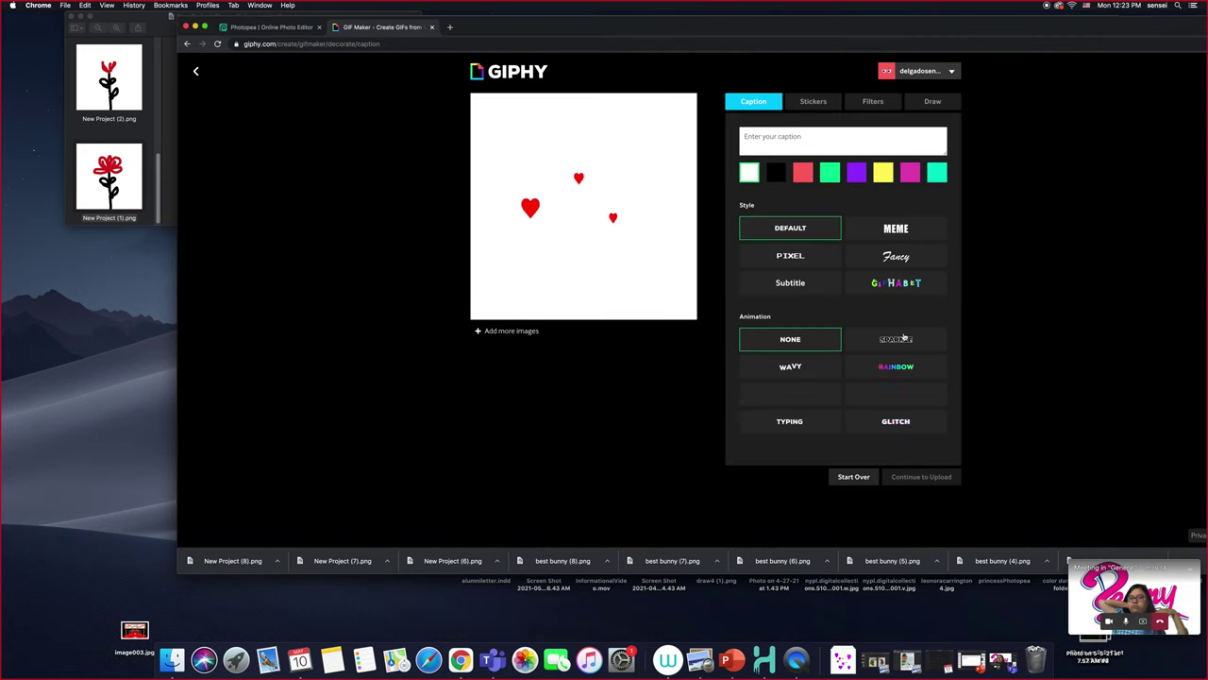
Turn the GIF into a slideshow by adding New Project (7).png from Downloads as the second image
{"action": "left_click", "coordinate": [506, 330]}
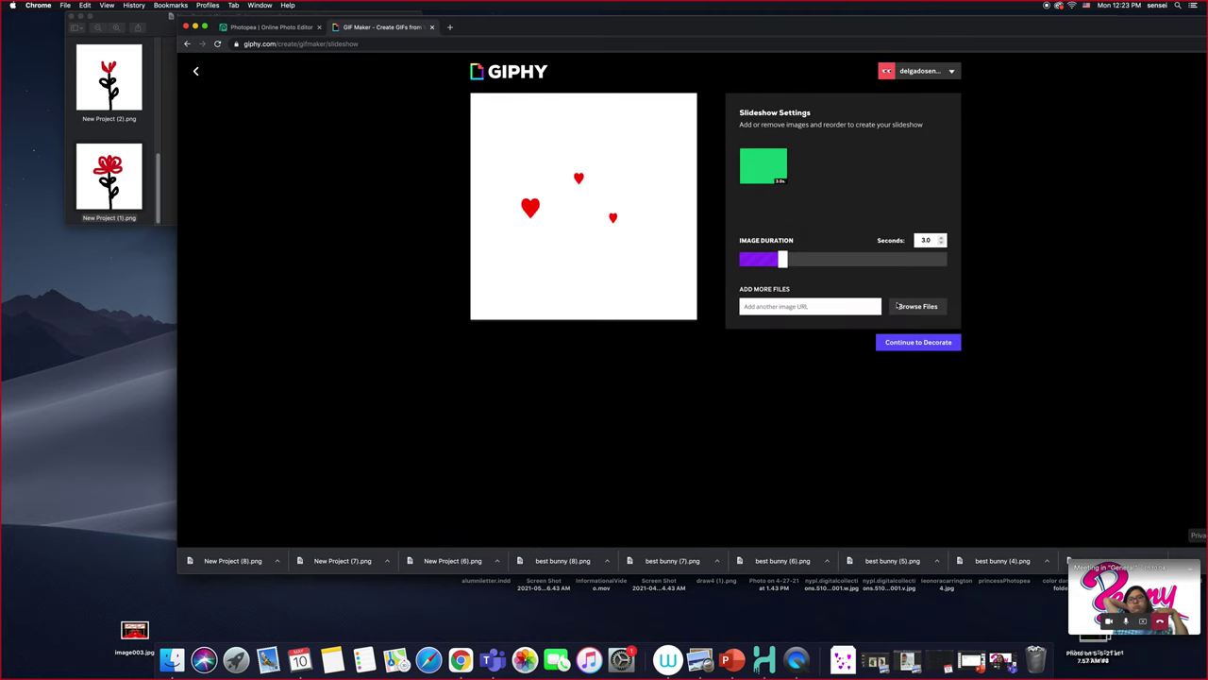
{"action": "left_click", "coordinate": [927, 310]}
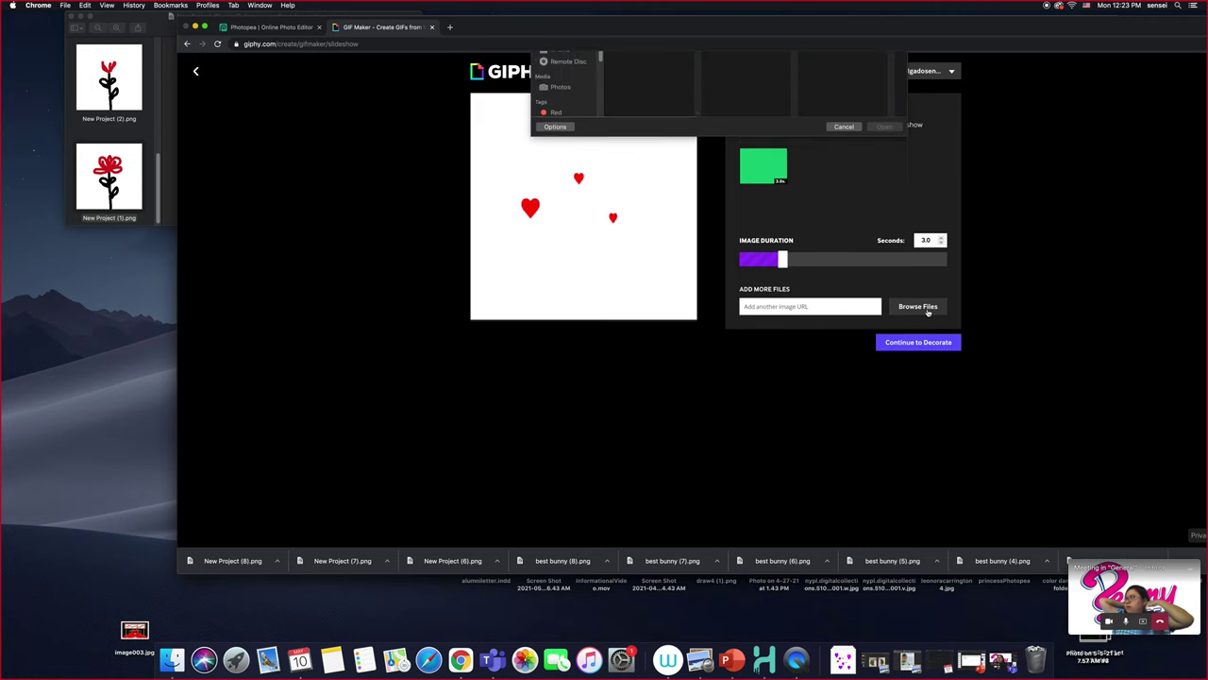
{"action": "scroll", "coordinate": [700, 100], "scroll_direction": "down", "scroll_amount": 3}
{"action": "left_click", "coordinate": [664, 161]}
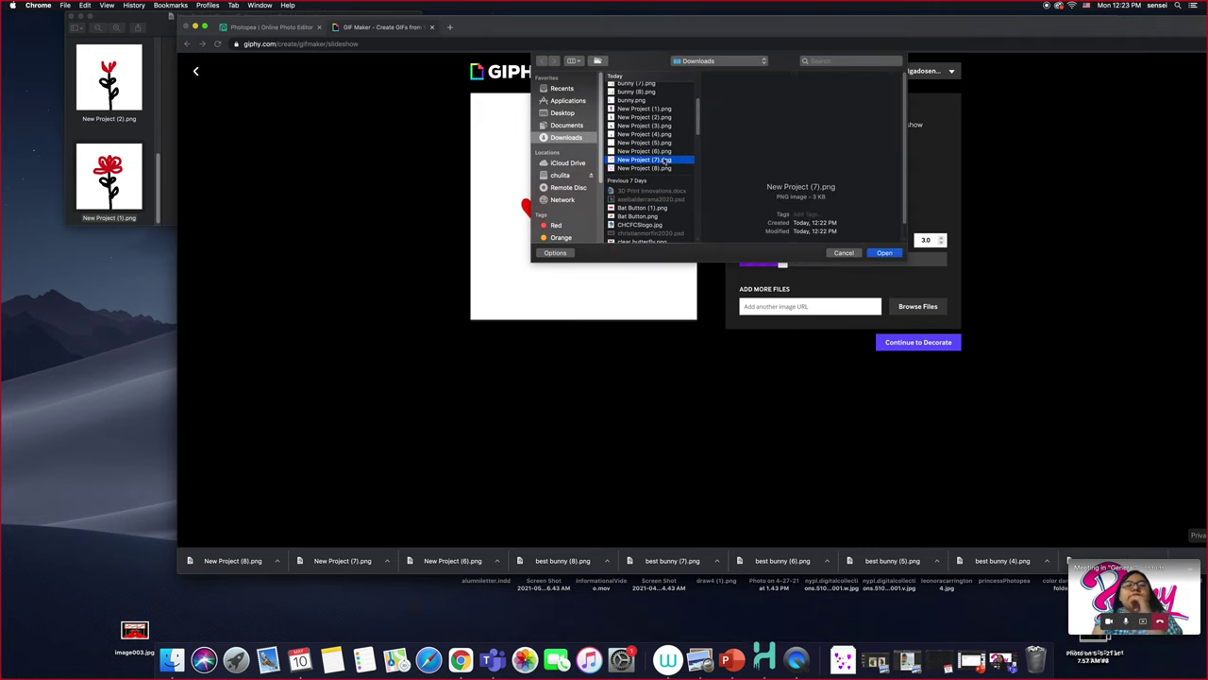
{"action": "left_click", "coordinate": [883, 253]}
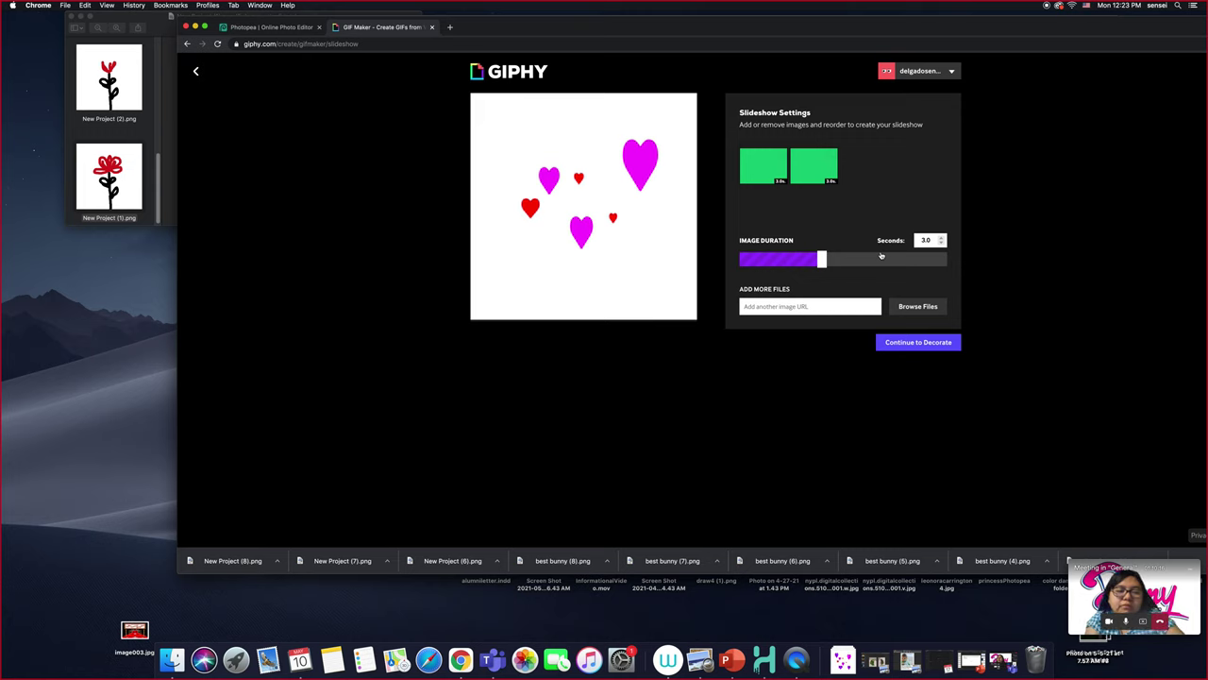
Add New Project (8).png, the frame with all the hearts, as the third slideshow image
{"action": "left_click", "coordinate": [918, 307]}
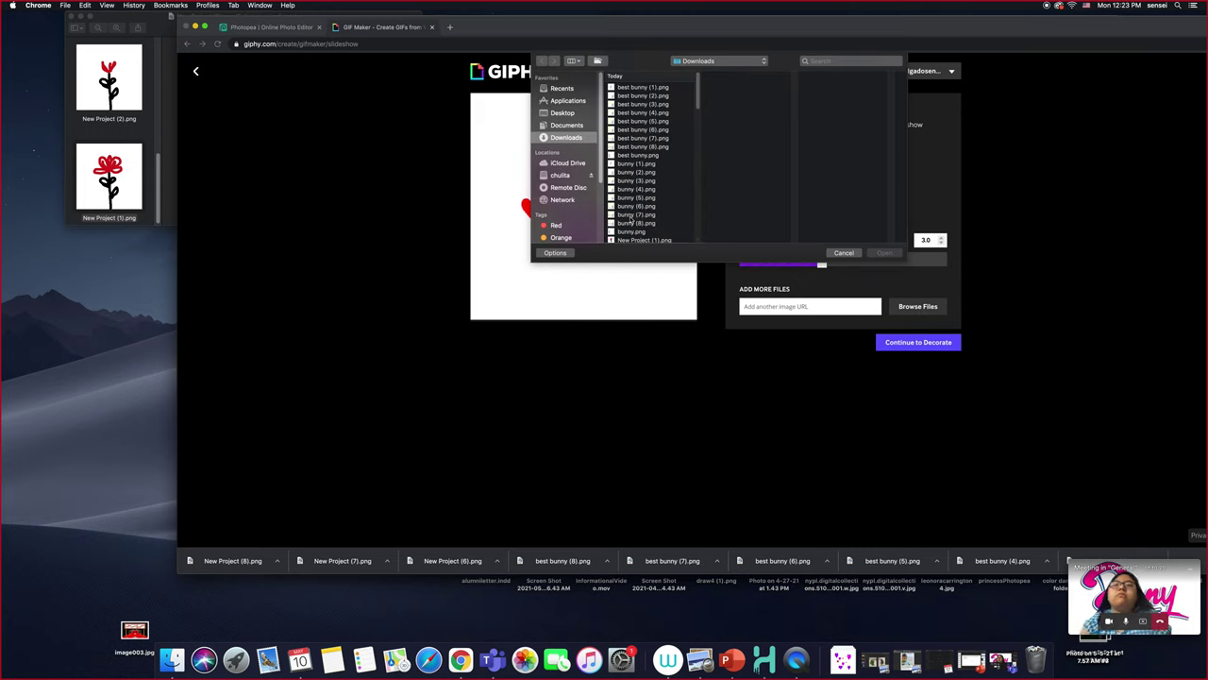
{"action": "scroll", "coordinate": [699, 104], "scroll_direction": "down", "scroll_amount": 5}
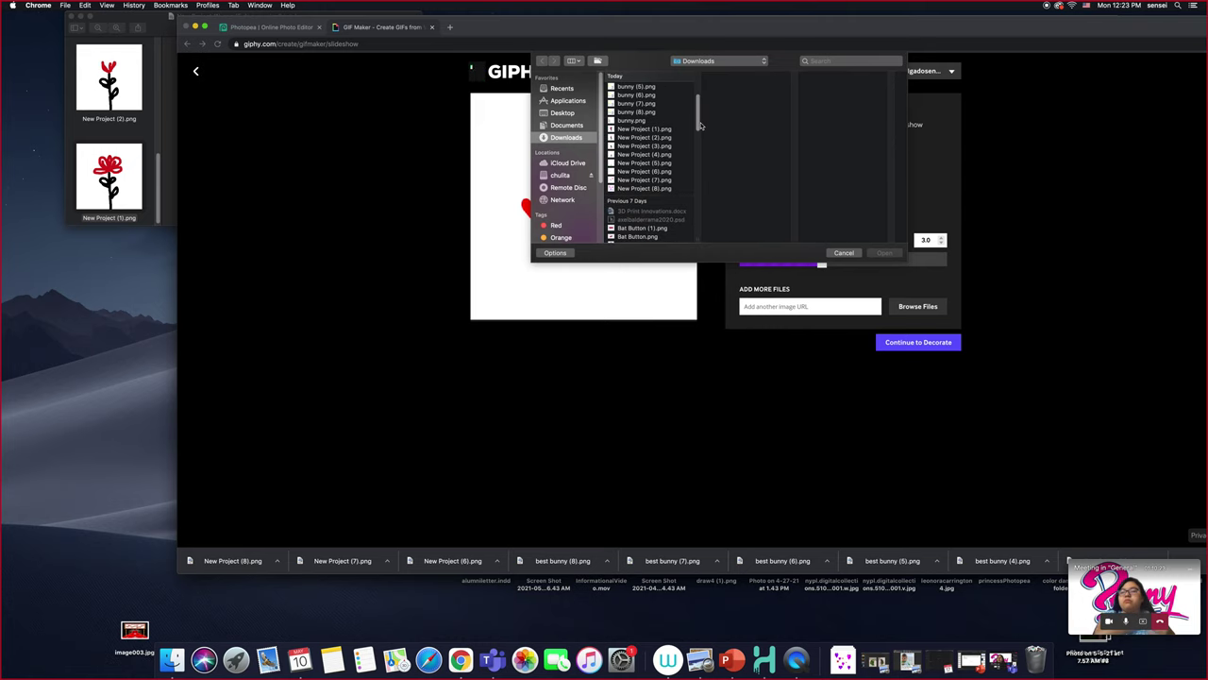
{"action": "left_click", "coordinate": [680, 184]}
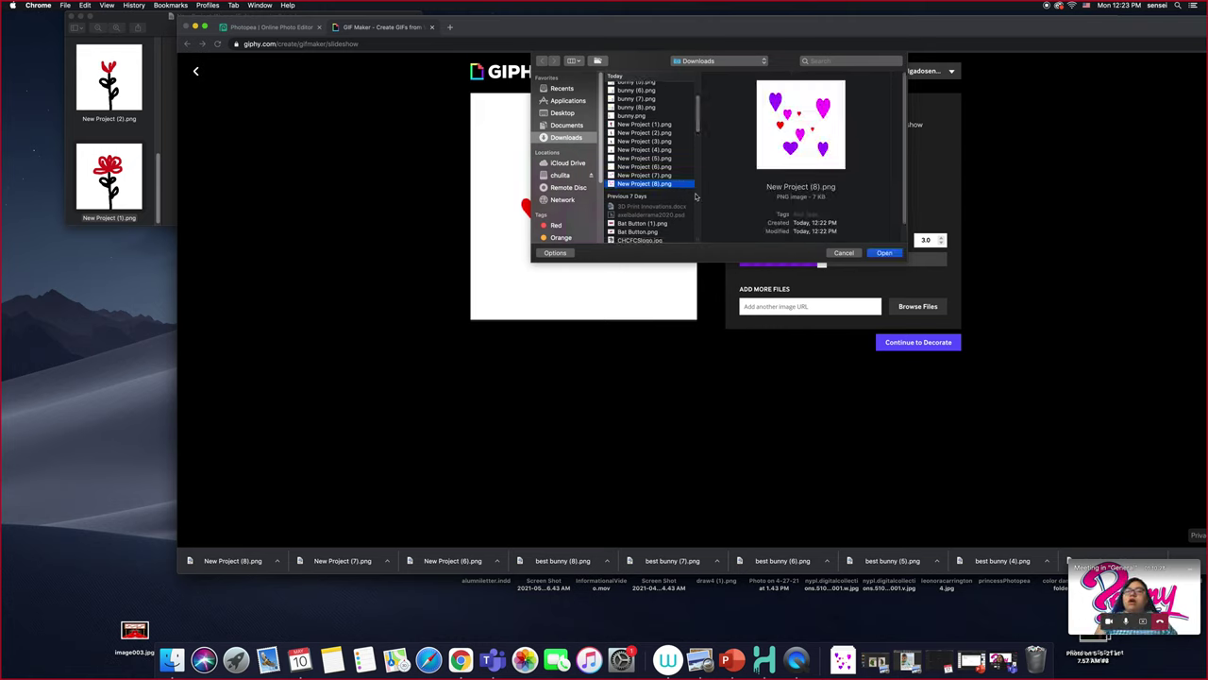
{"action": "left_click", "coordinate": [884, 253]}
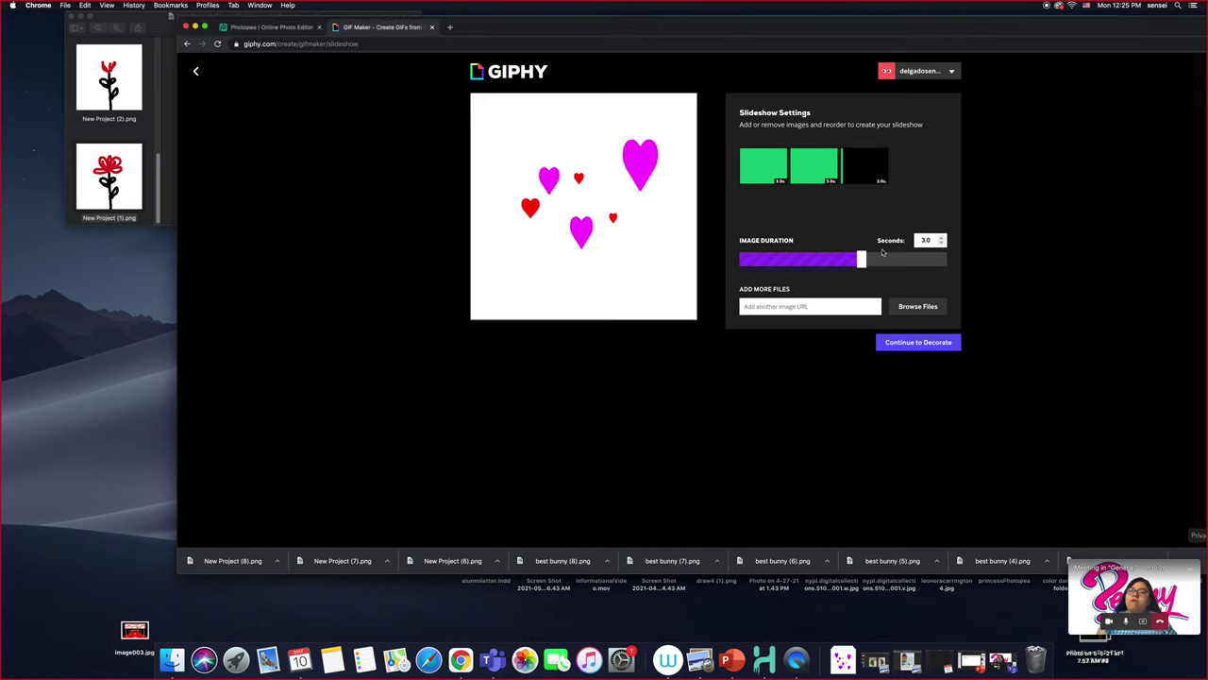